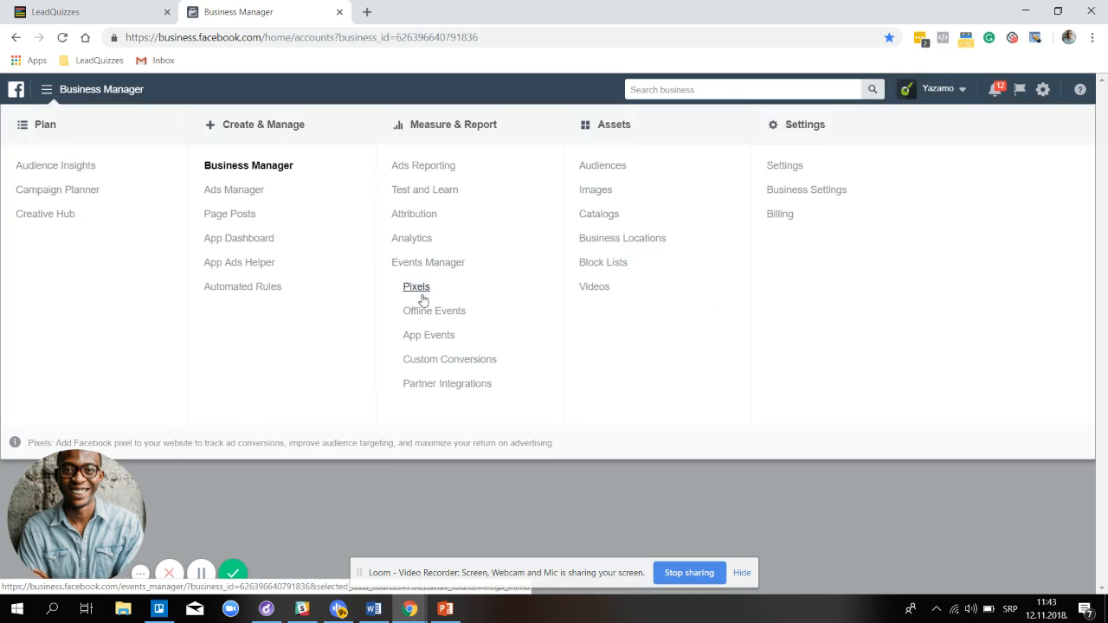
left_click(418, 292)
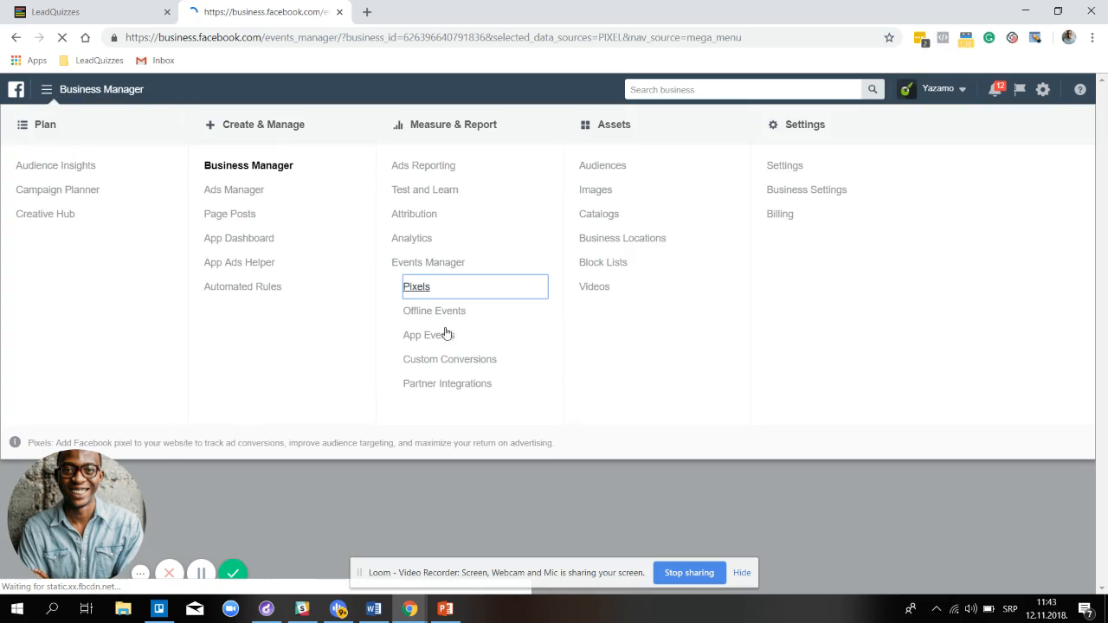
left_click(742, 572)
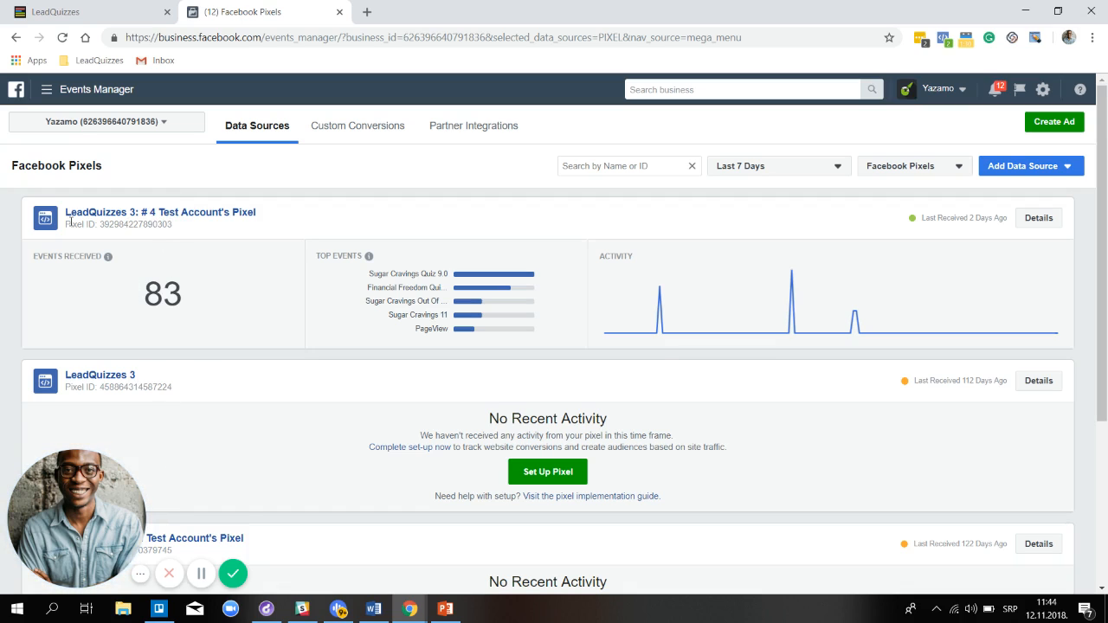
left_click(199, 217)
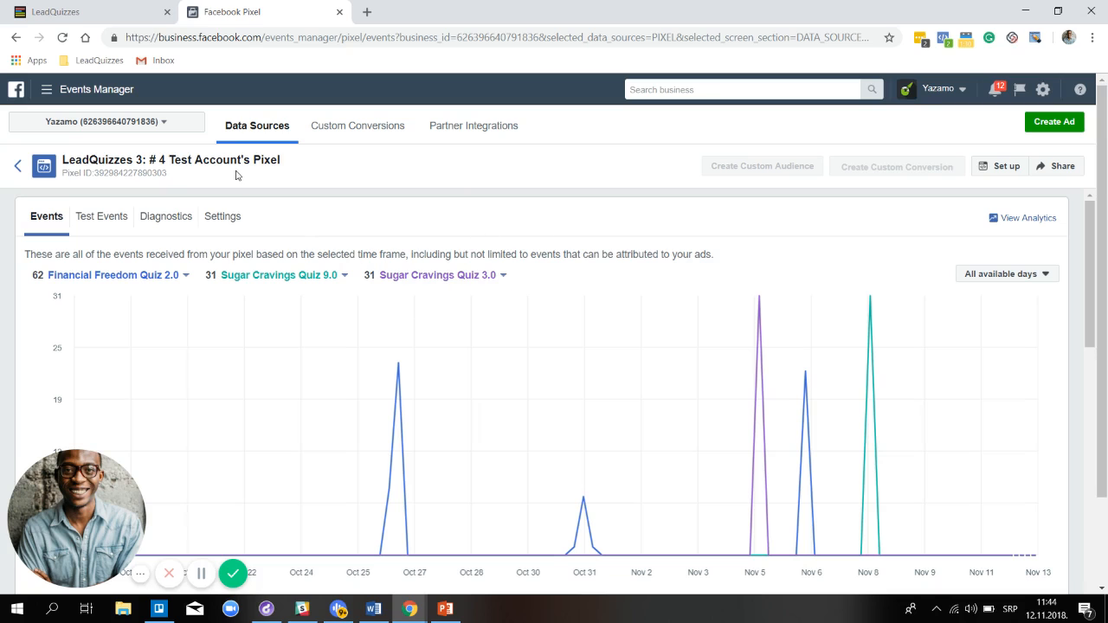
left_click(1000, 168)
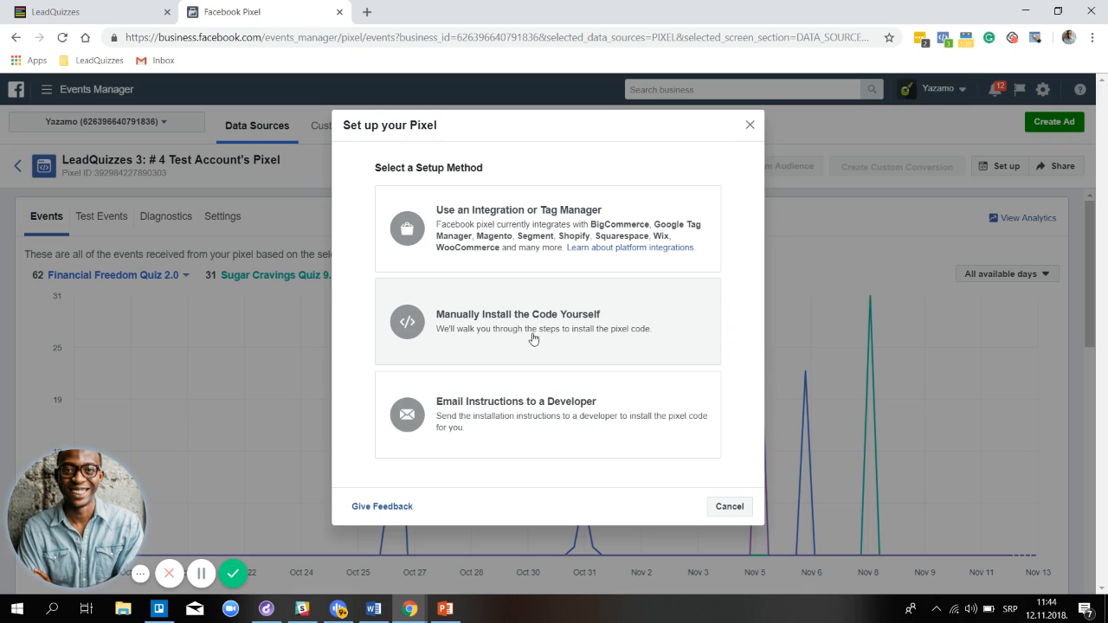
Copy the pixel base code through manual installation, then close the setup dialog
left_click(535, 328)
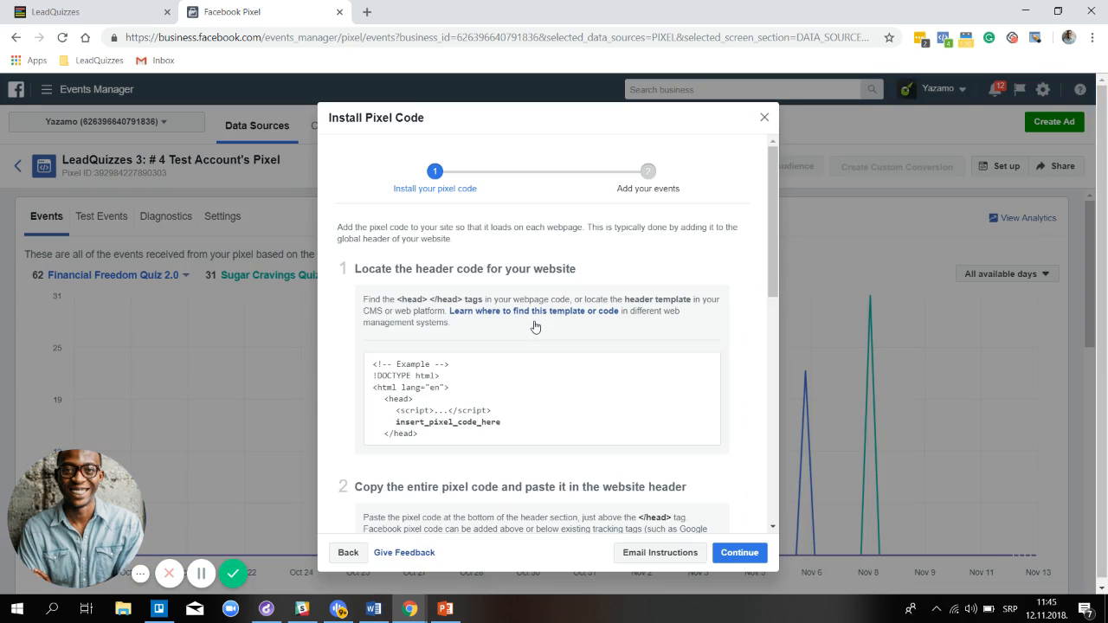
scroll(535, 327, "down", 1)
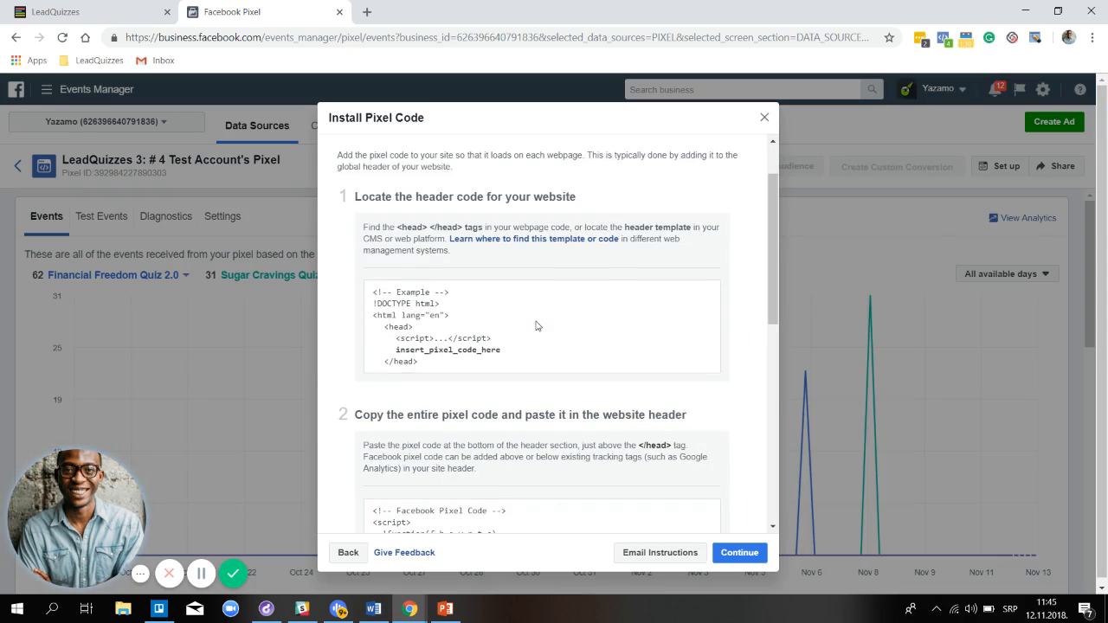
scroll(535, 326, "down", 5)
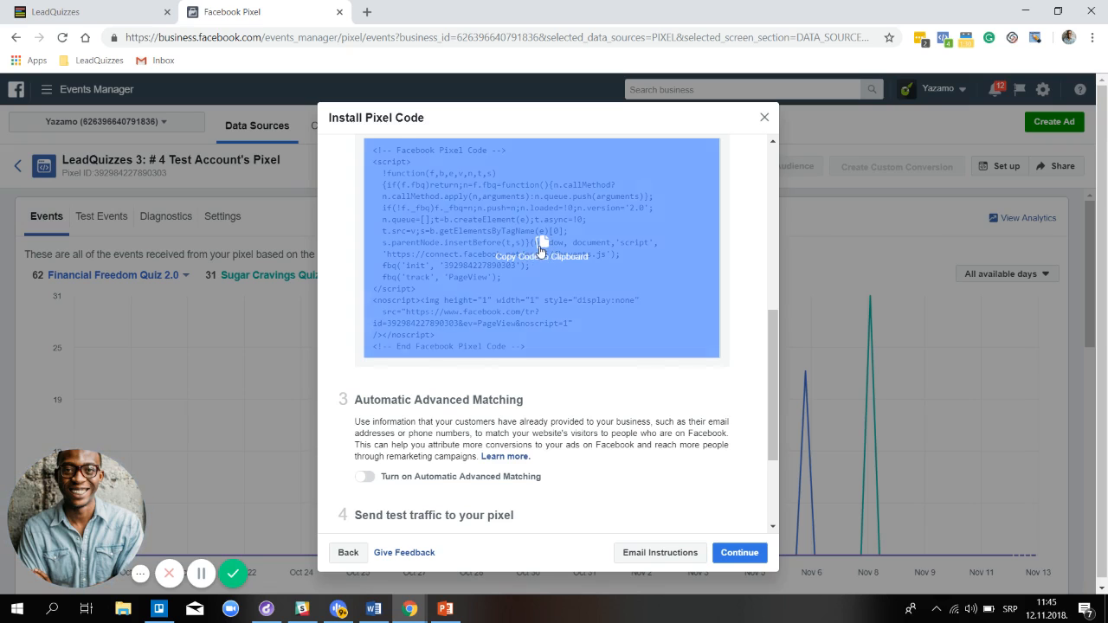
left_click(540, 250)
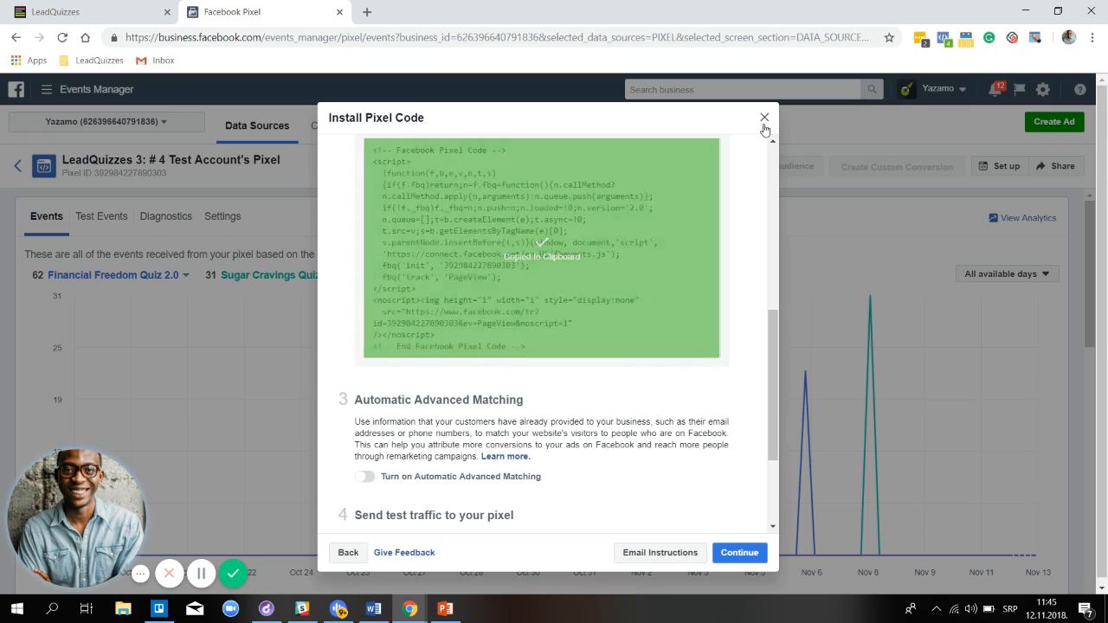
left_click(764, 124)
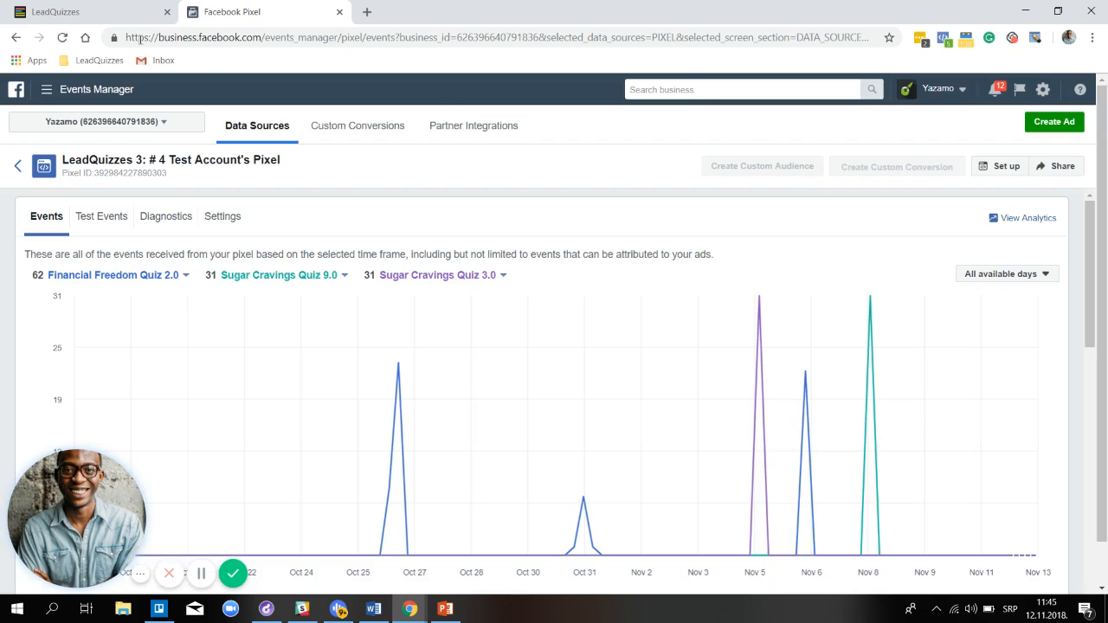
Paste the copied pixel code into LeadQuizzes' Facebook Pixel integration under Settings > Integrations and save
left_click(77, 17)
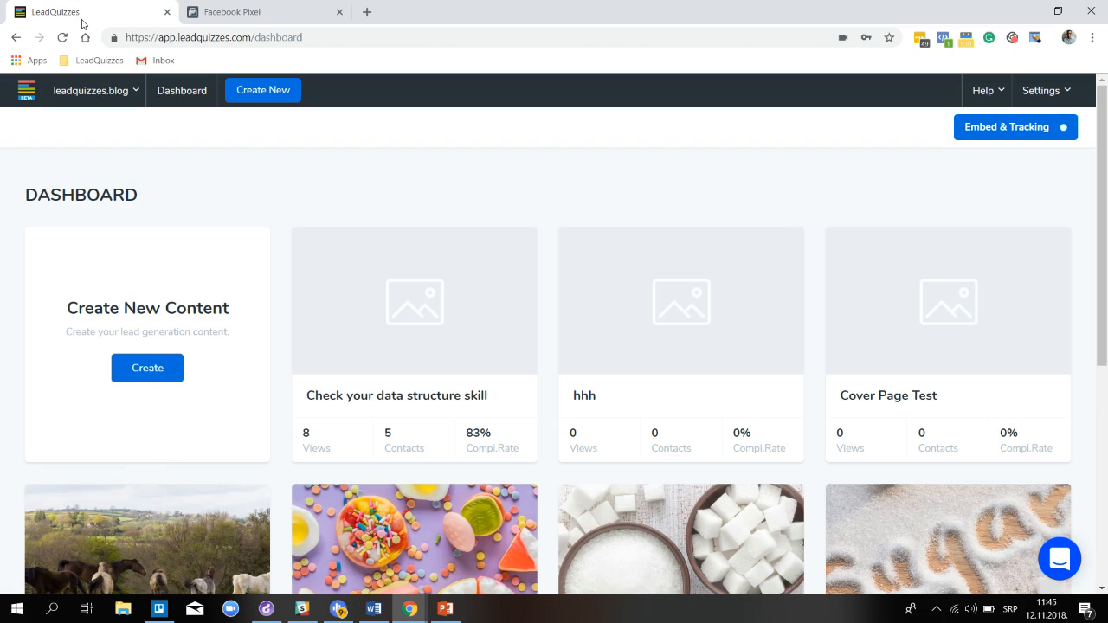
left_click(1054, 94)
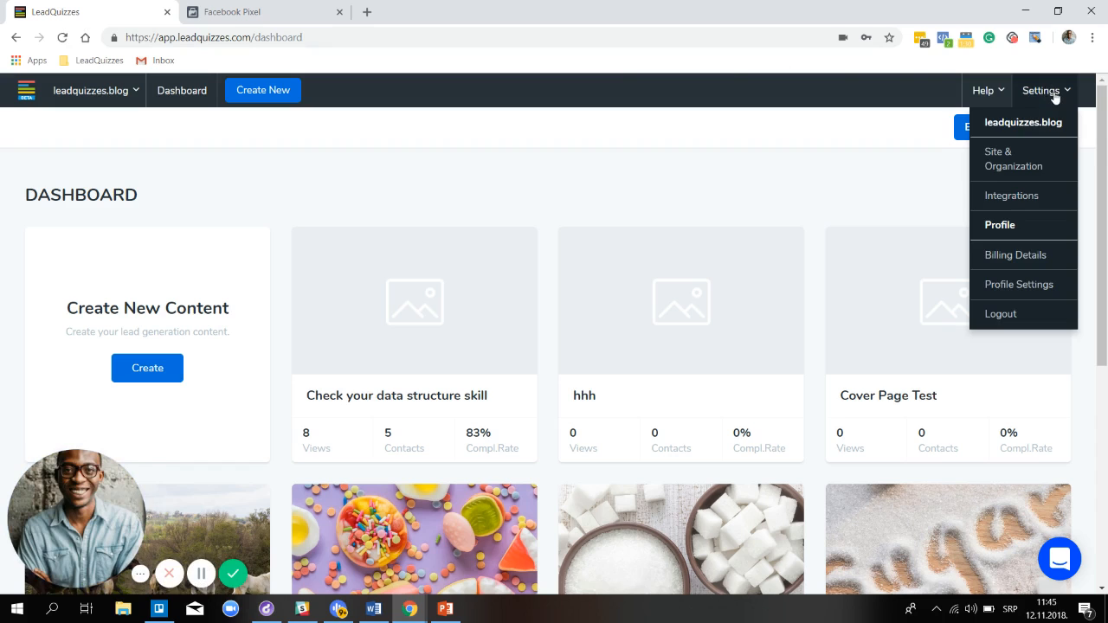
left_click(1046, 201)
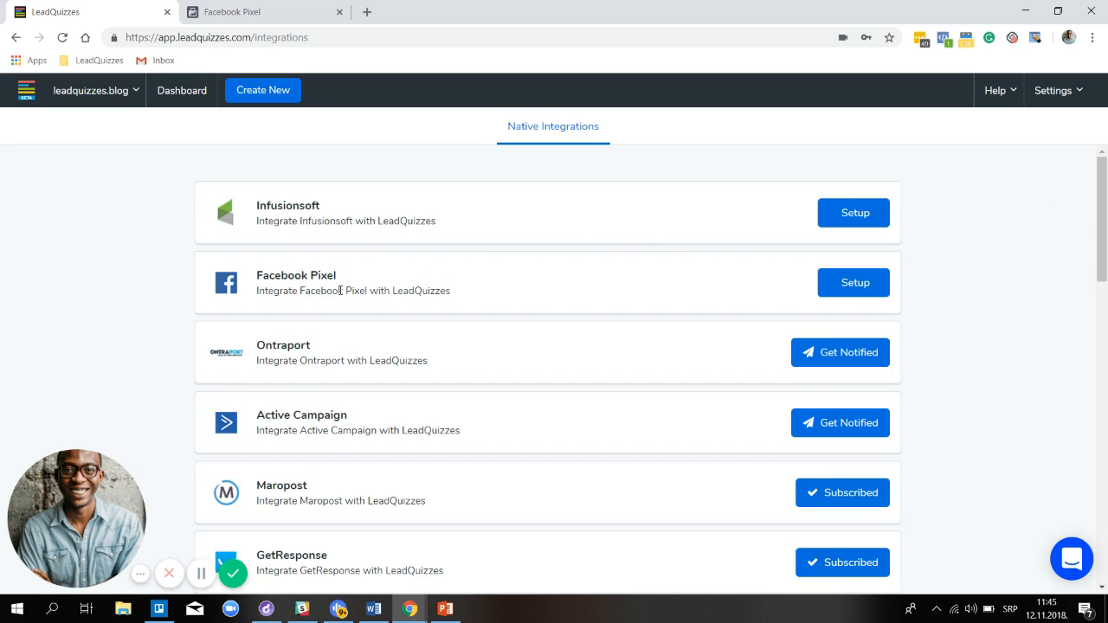
left_click(843, 286)
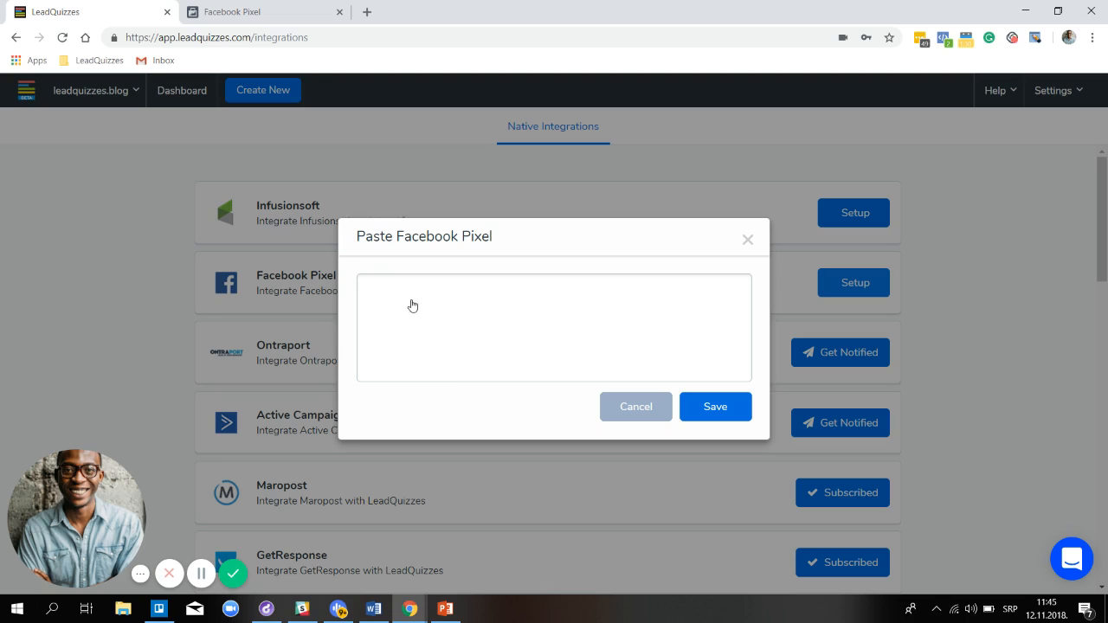
right_click(412, 305)
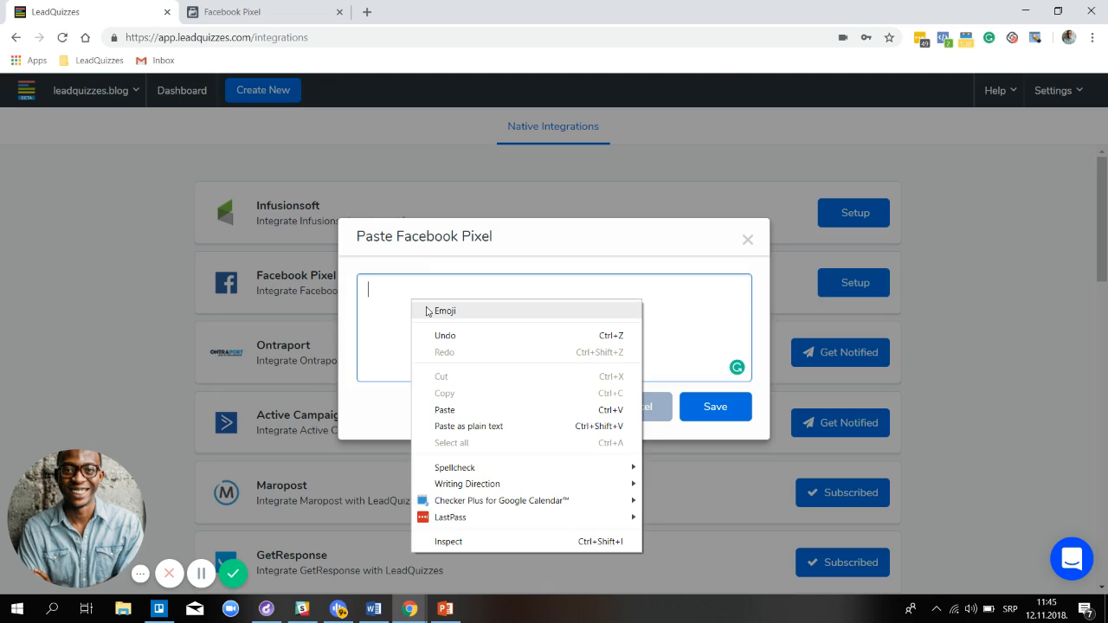
left_click(466, 407)
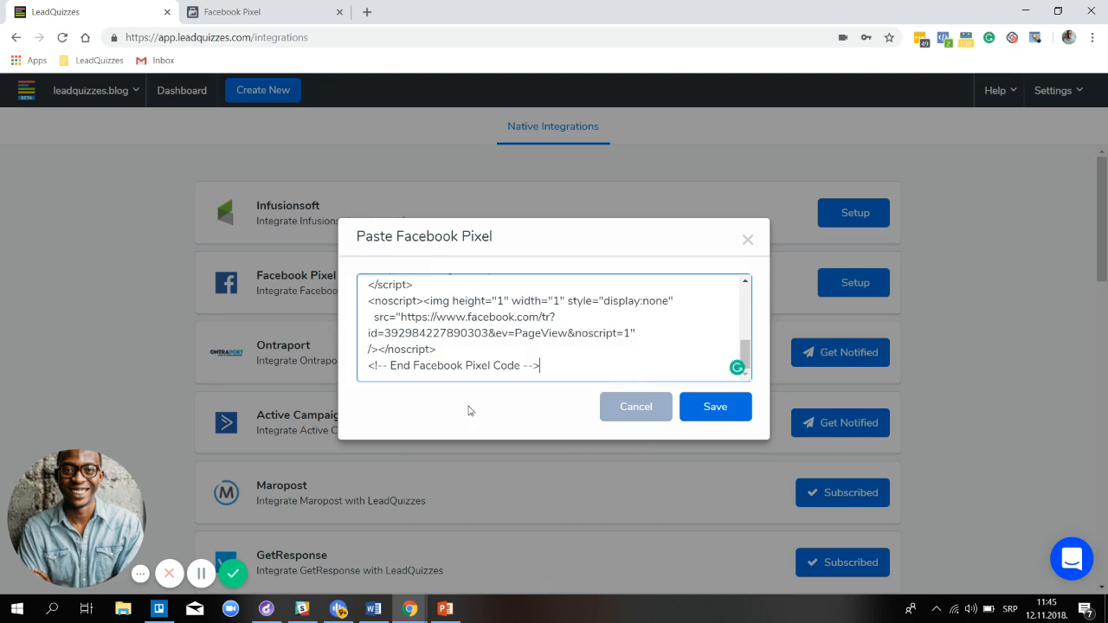
left_click(717, 415)
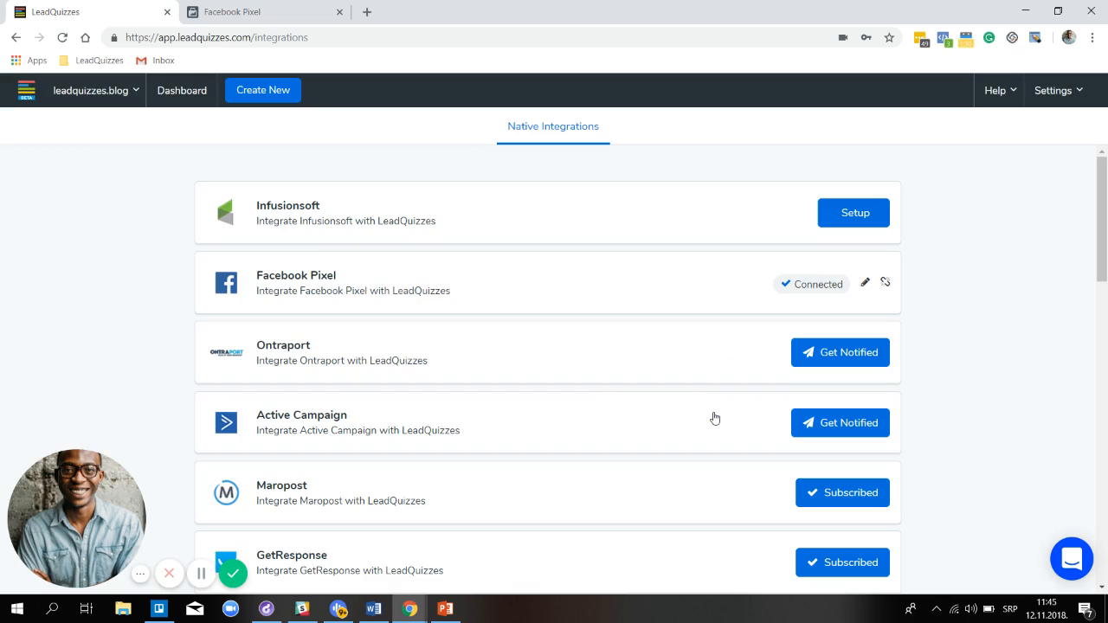
left_click(448, 613)
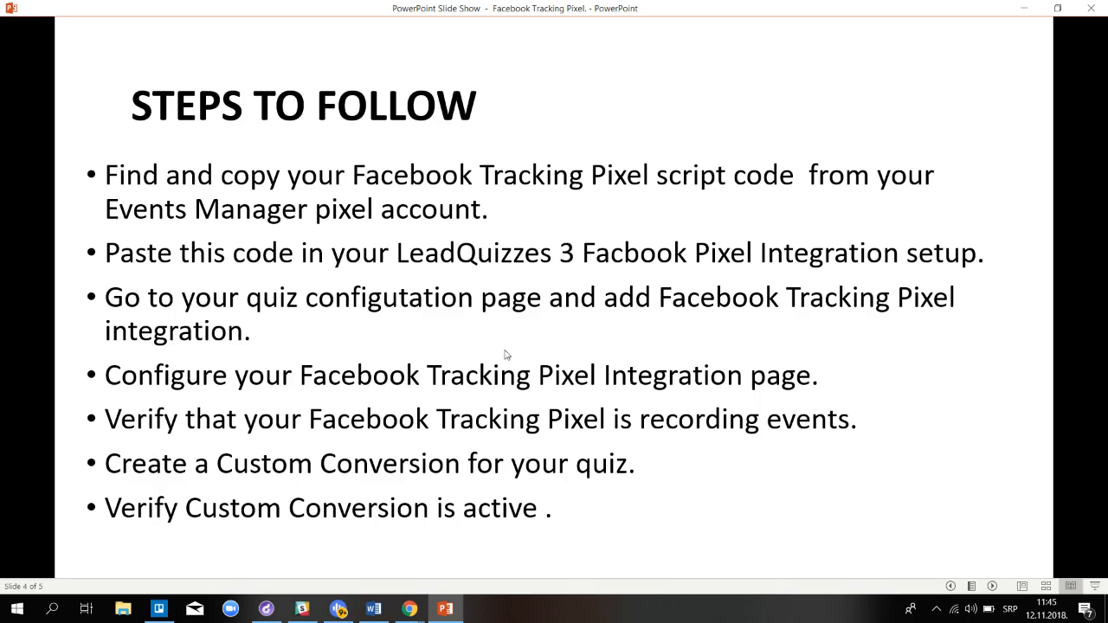
Review the seven-step Facebook pixel integration checklist on the PowerPoint slide
mouse_move(410, 608)
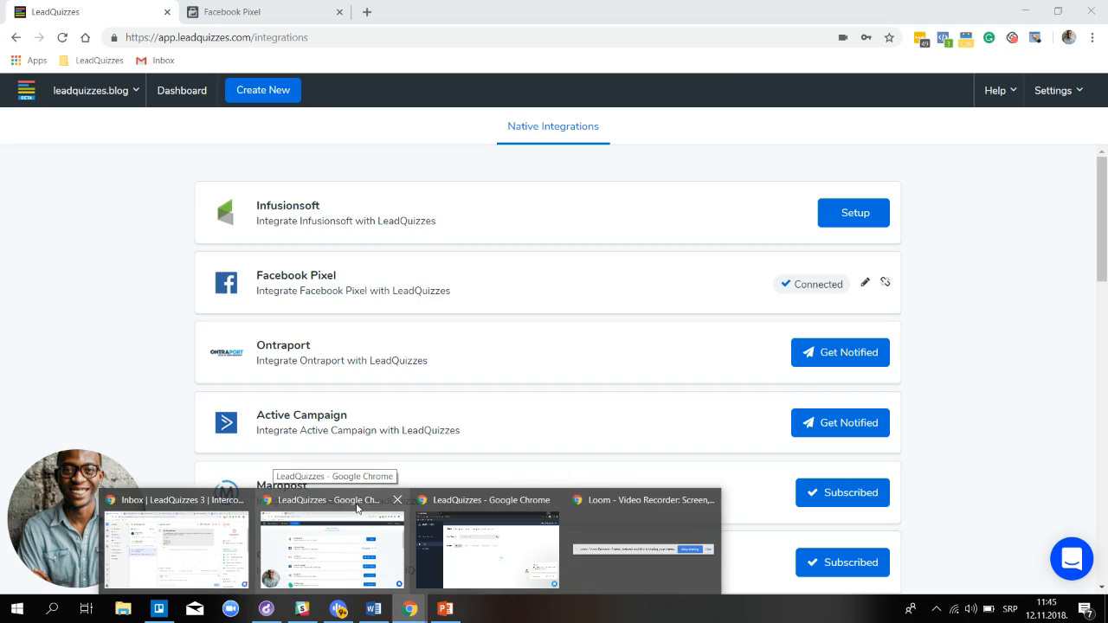
From the LeadQuizzes dashboard, open the 'Are your Sugar Cravings Out Of Control?' quiz in Content Builder
left_click(358, 509)
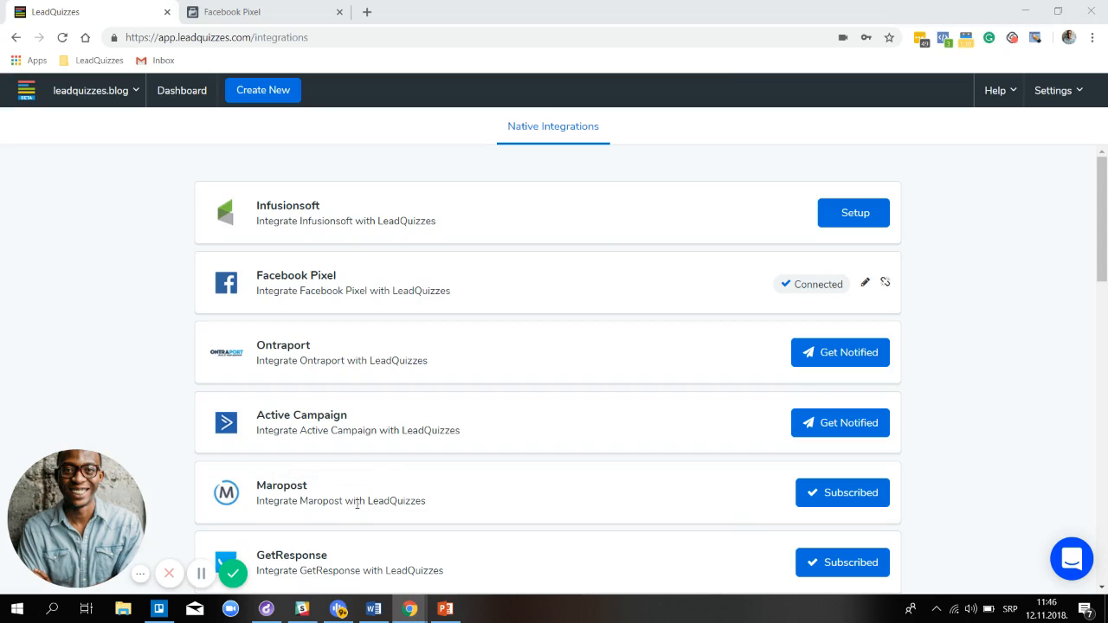
left_click(181, 91)
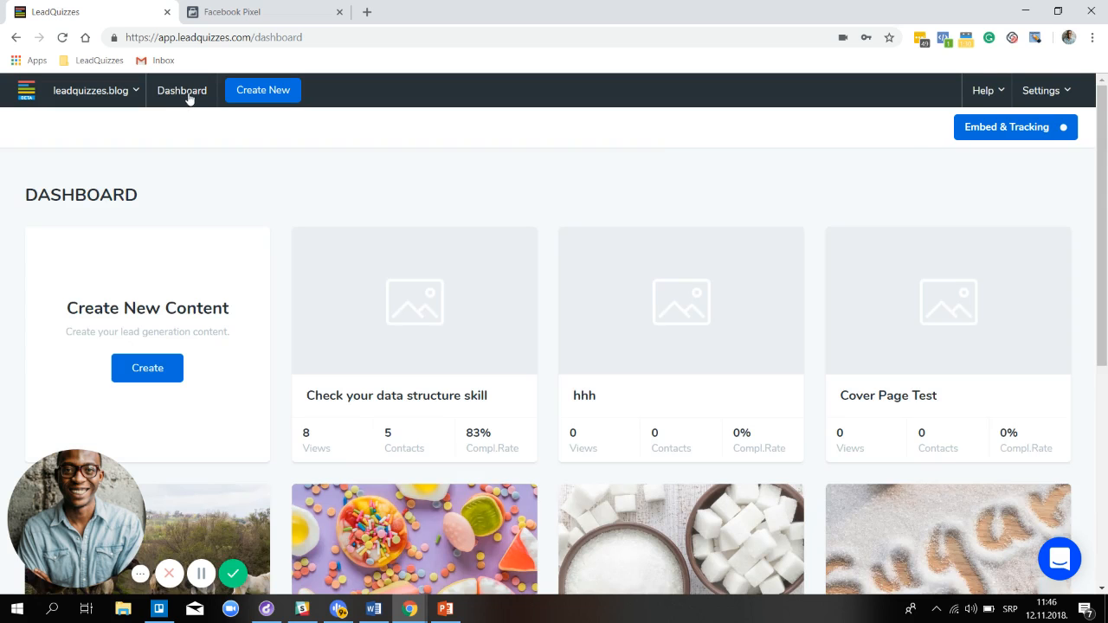
scroll(320, 192, "down", 2)
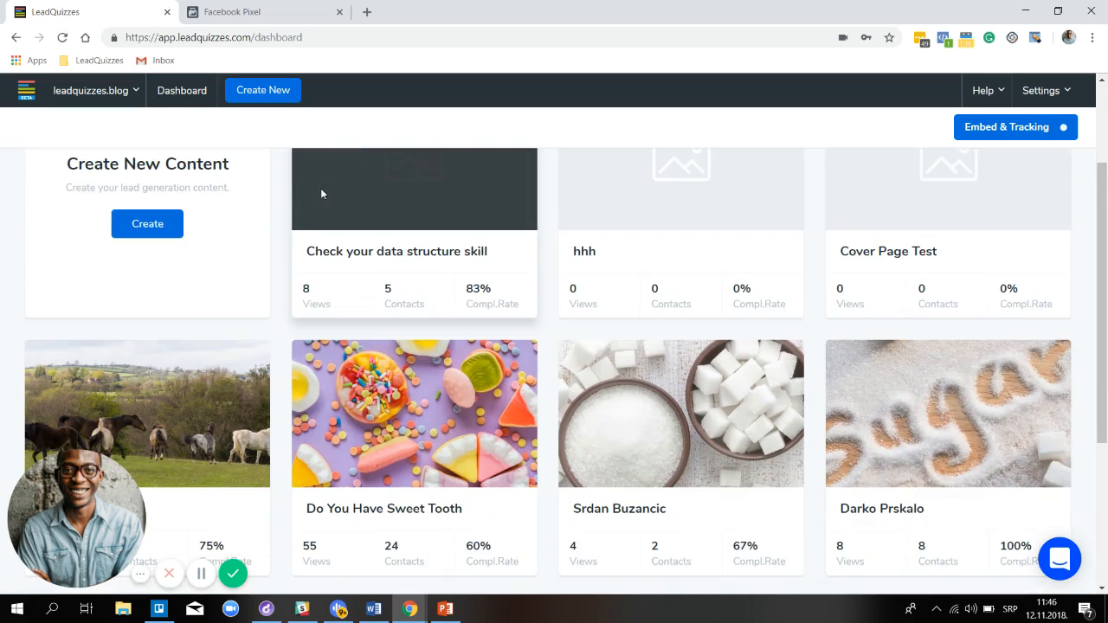
scroll(321, 193, "down", 3)
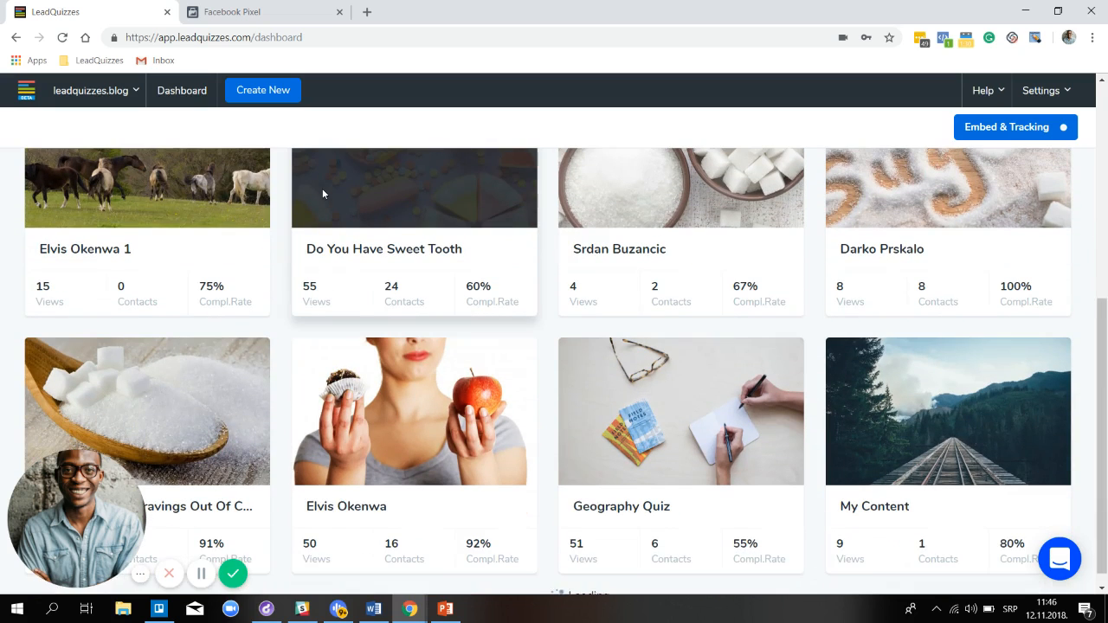
left_click_drag(137, 558, 660, 557)
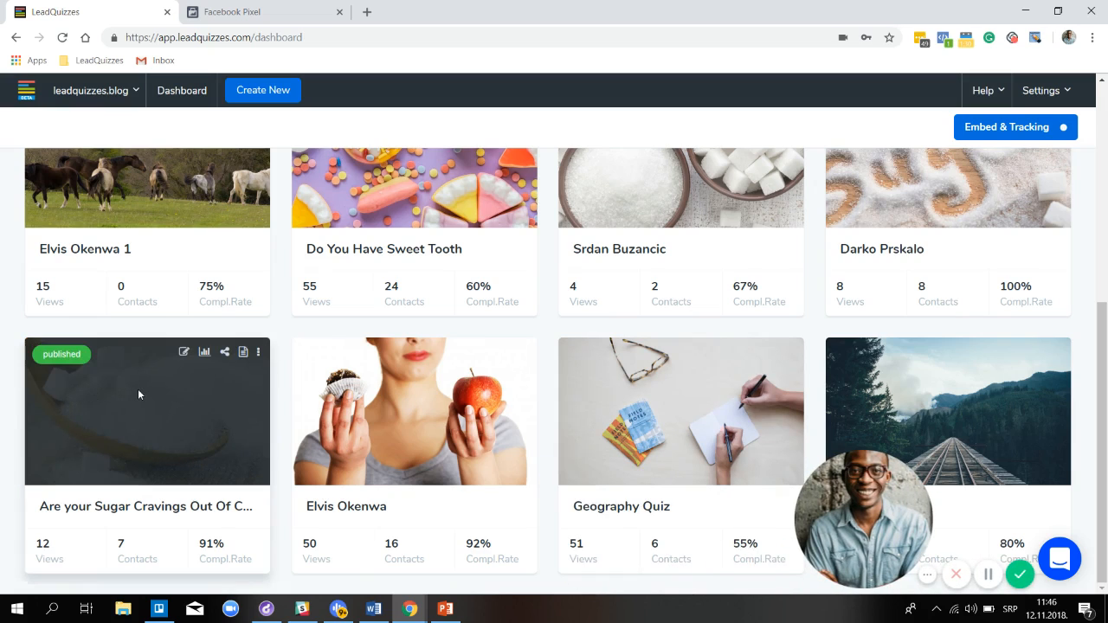
left_click(183, 368)
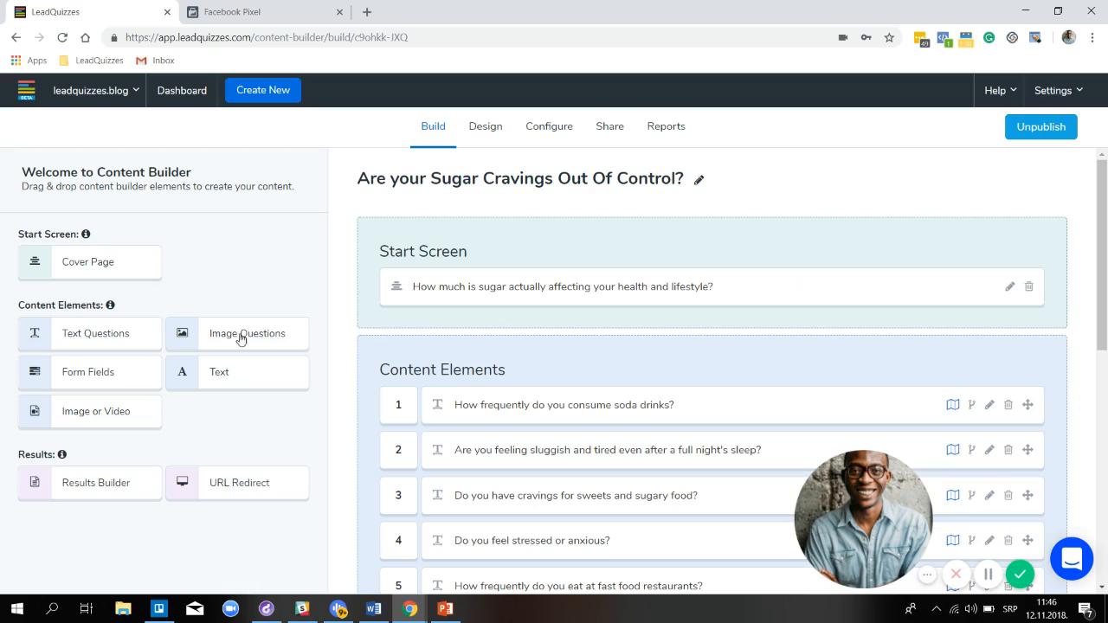
Add a Facebook Pixel integration under the quiz's Configure > Native Integrations
left_click(569, 130)
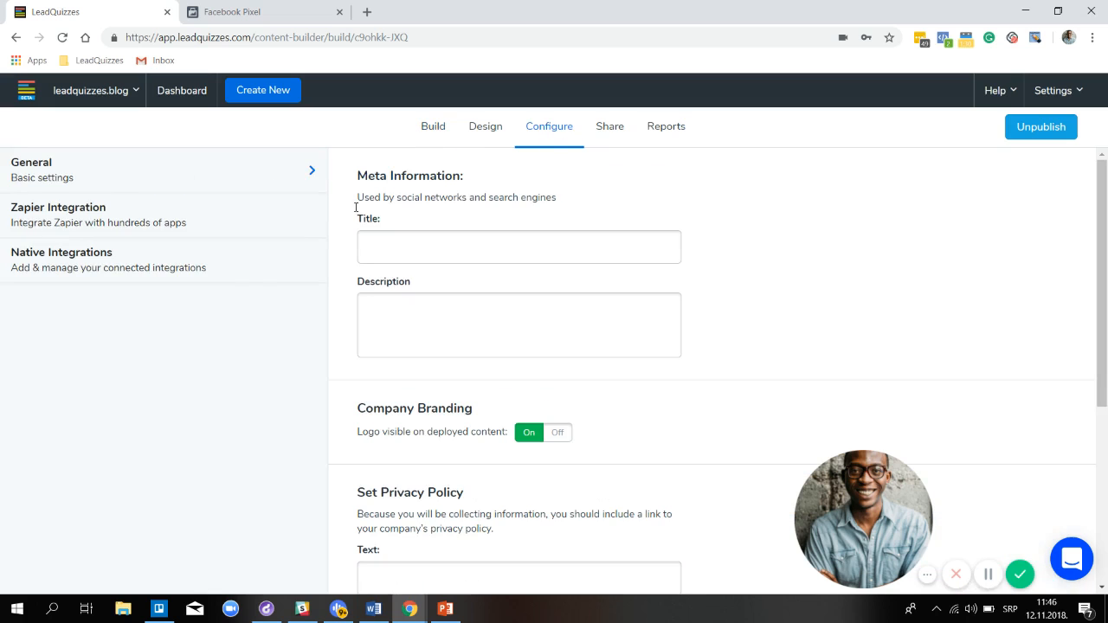
left_click(230, 272)
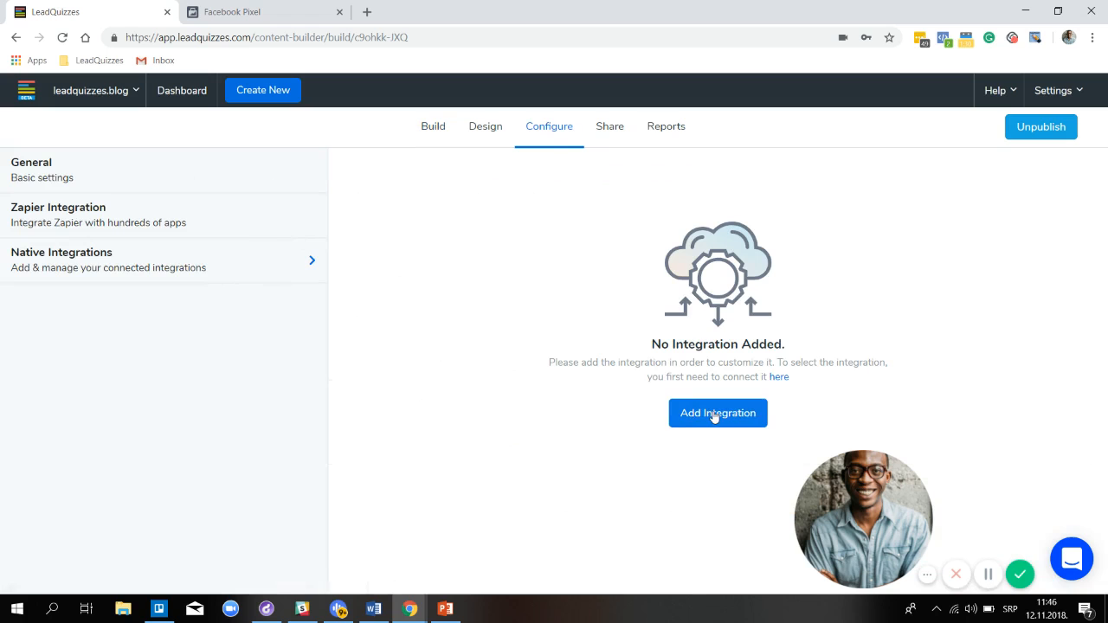
left_click(714, 414)
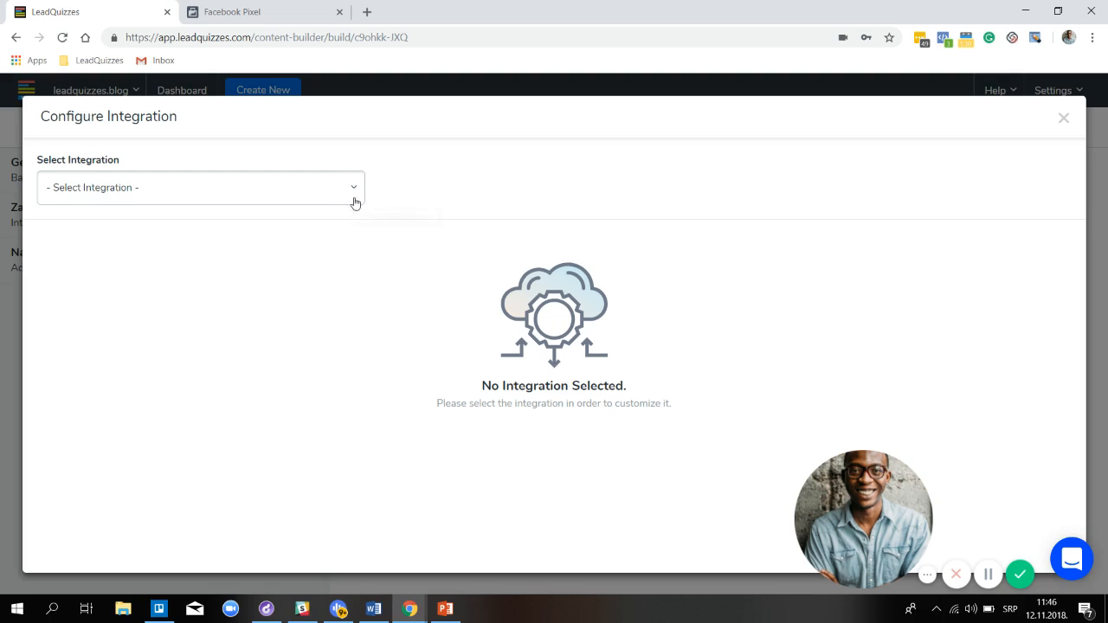
left_click(350, 200)
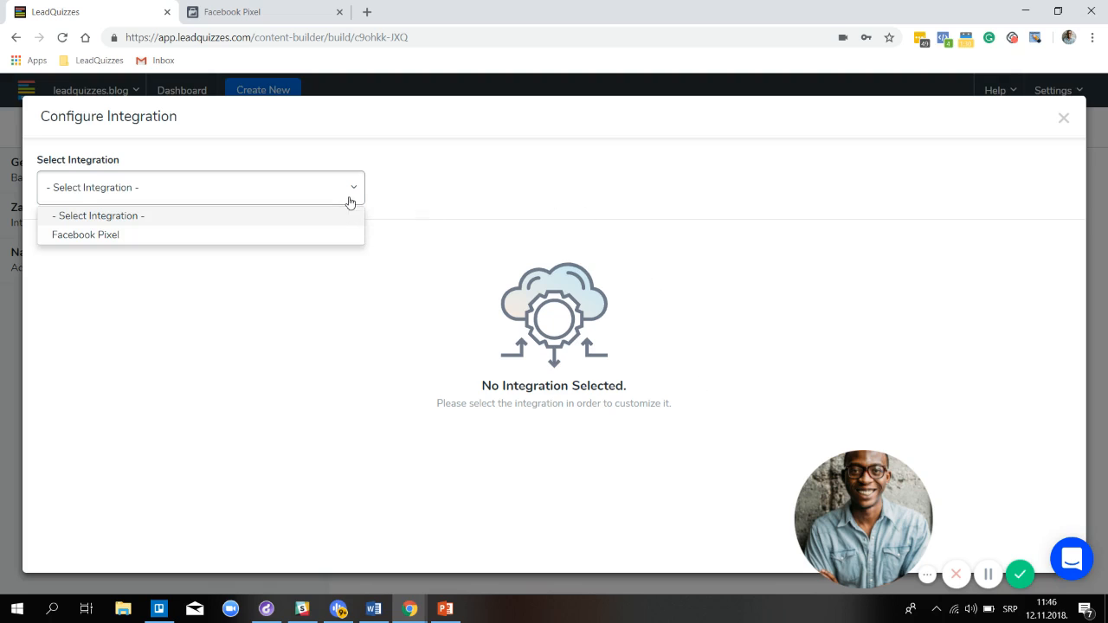
left_click(336, 240)
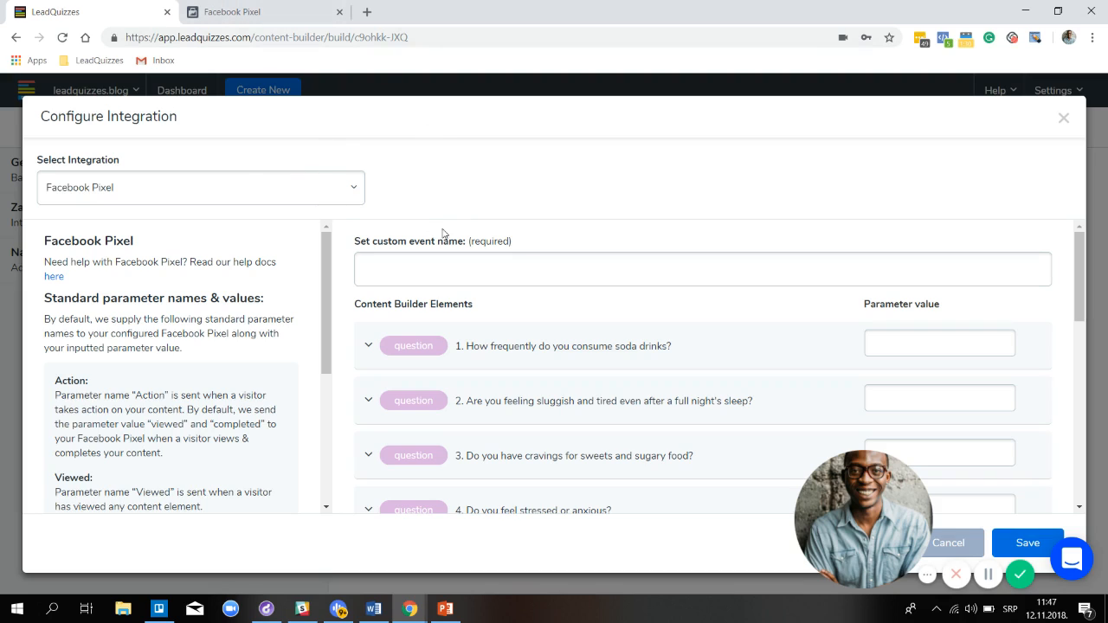
Expand question 1 on soda drinks to show its Often, Sometimes and Never answers
scroll(594, 267, "down", 1)
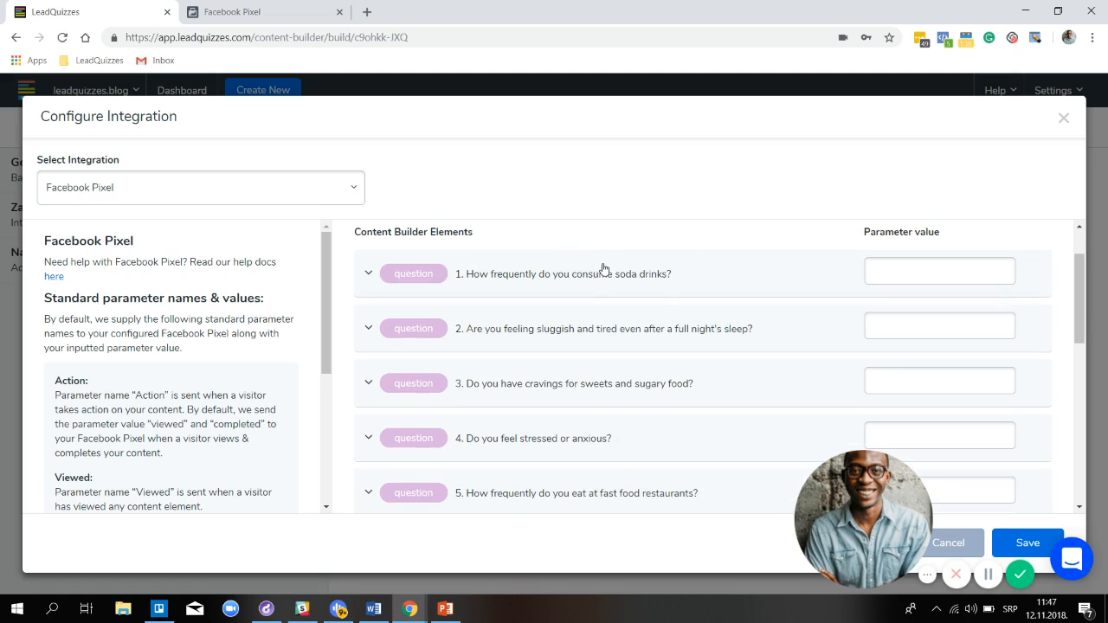
left_click(517, 290)
scroll(522, 297, "down", 3)
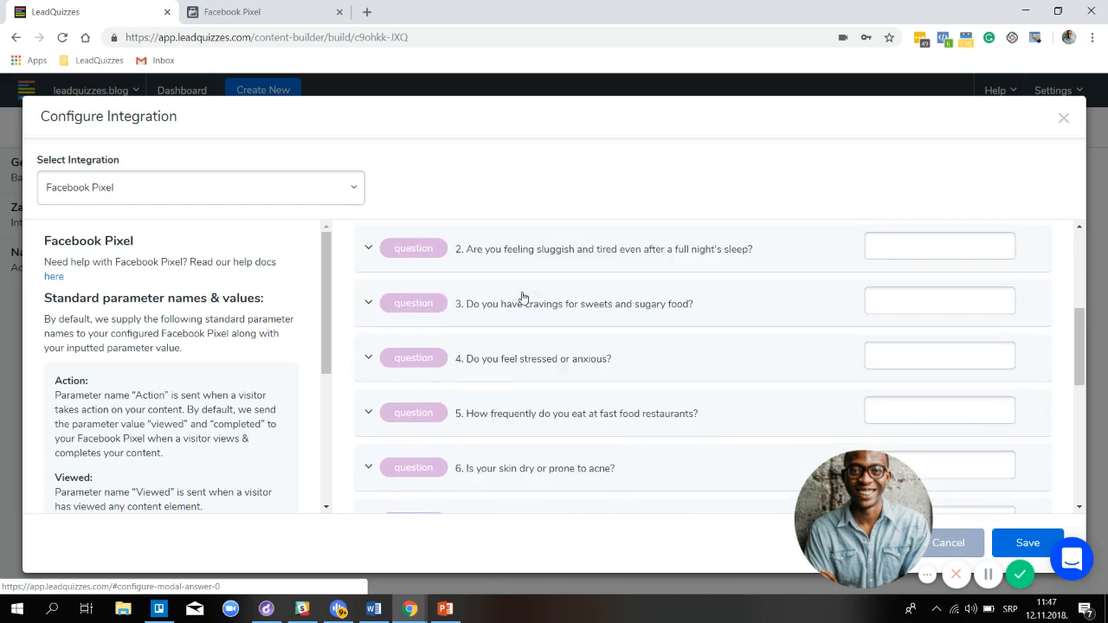
scroll(522, 299, "down", 5)
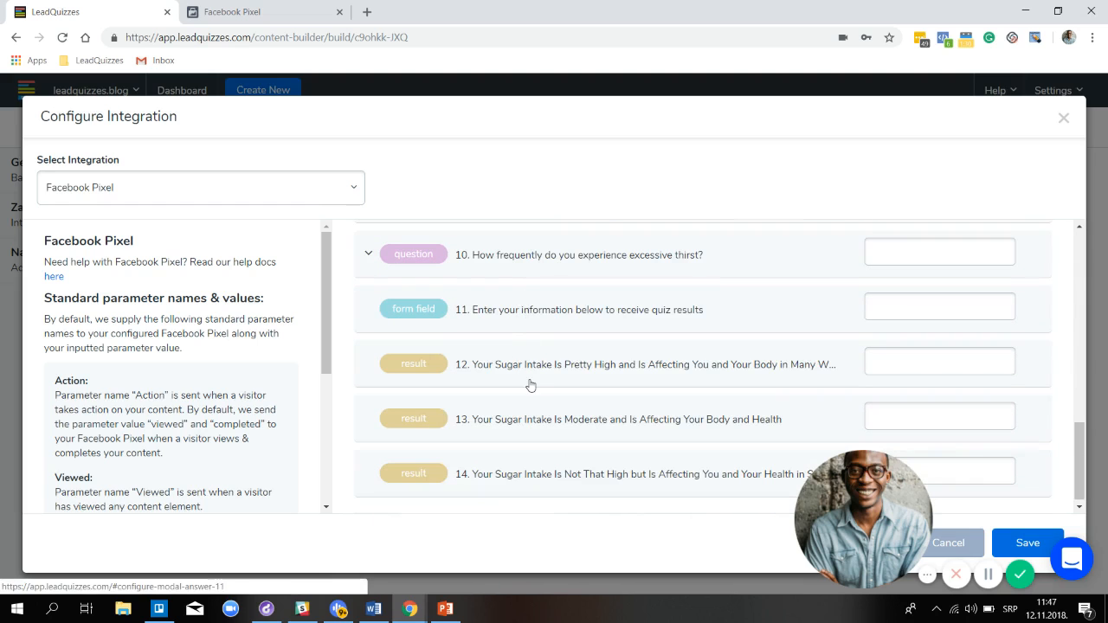
scroll(531, 383, "up", 8)
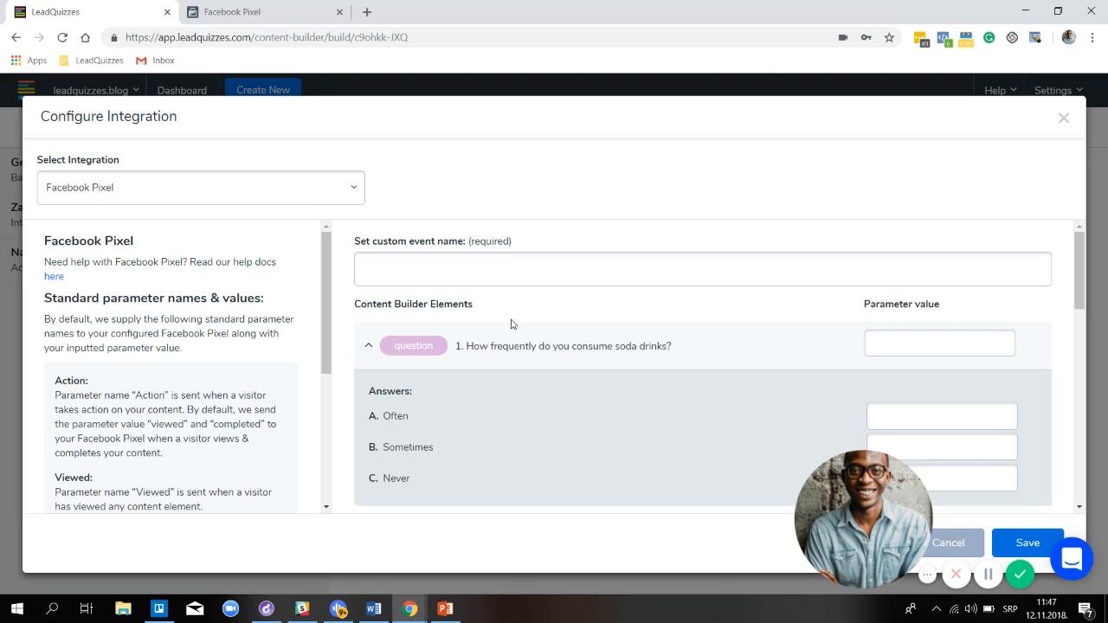
scroll(648, 310, "down", 1)
scroll(956, 334, "down", 1)
scroll(956, 334, "down", 1)
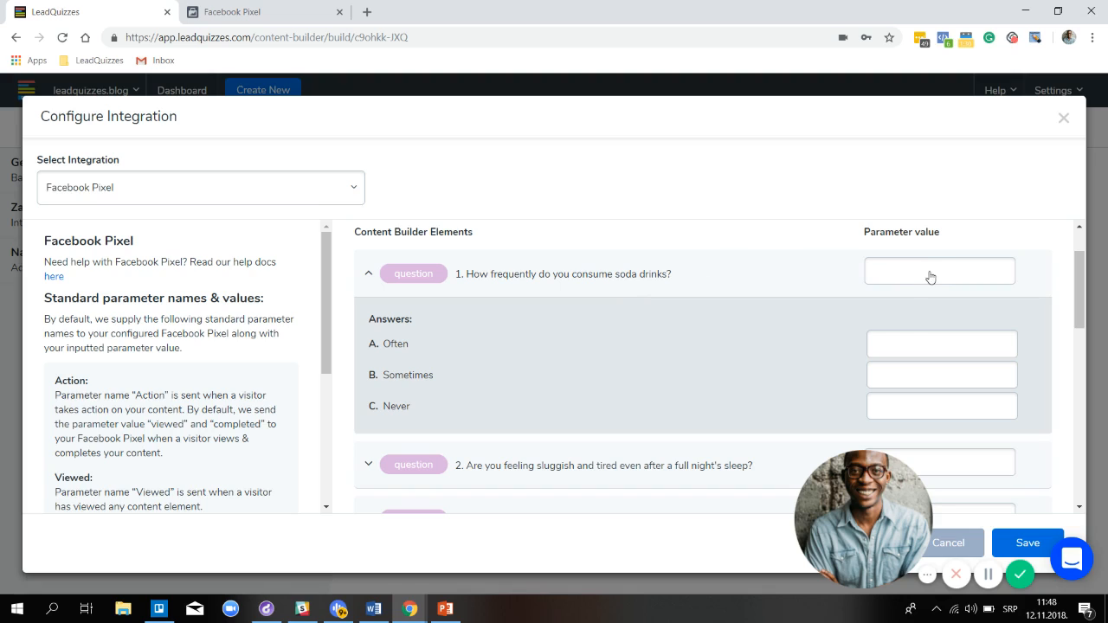
scroll(811, 295, "up", 1)
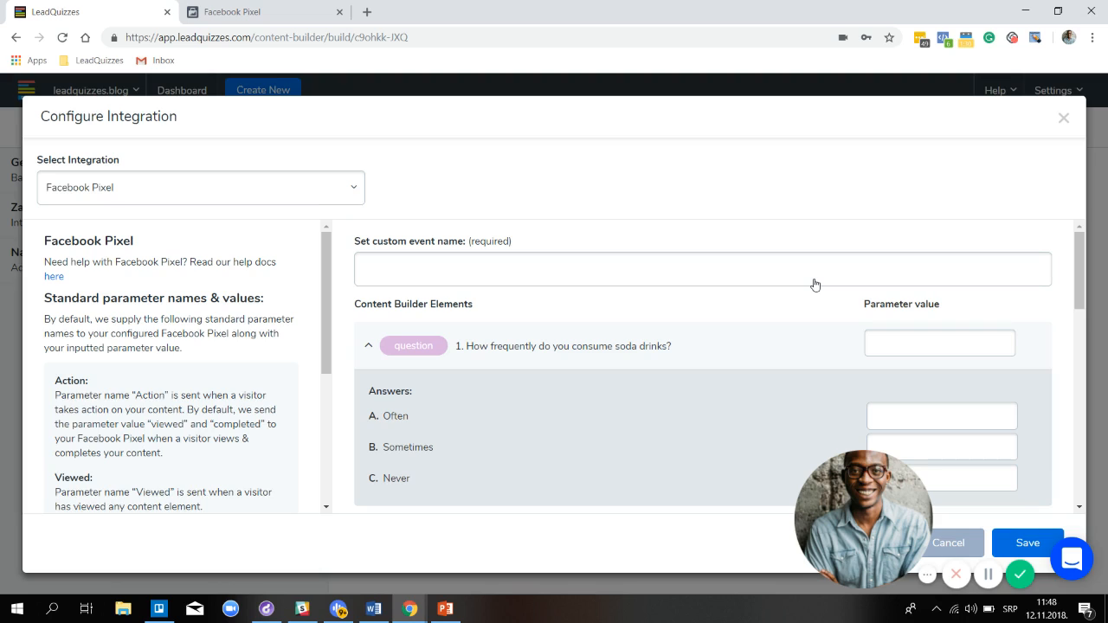
Set the custom event name to 'Sugar Cravings Quiz 1.1'
left_click(595, 270)
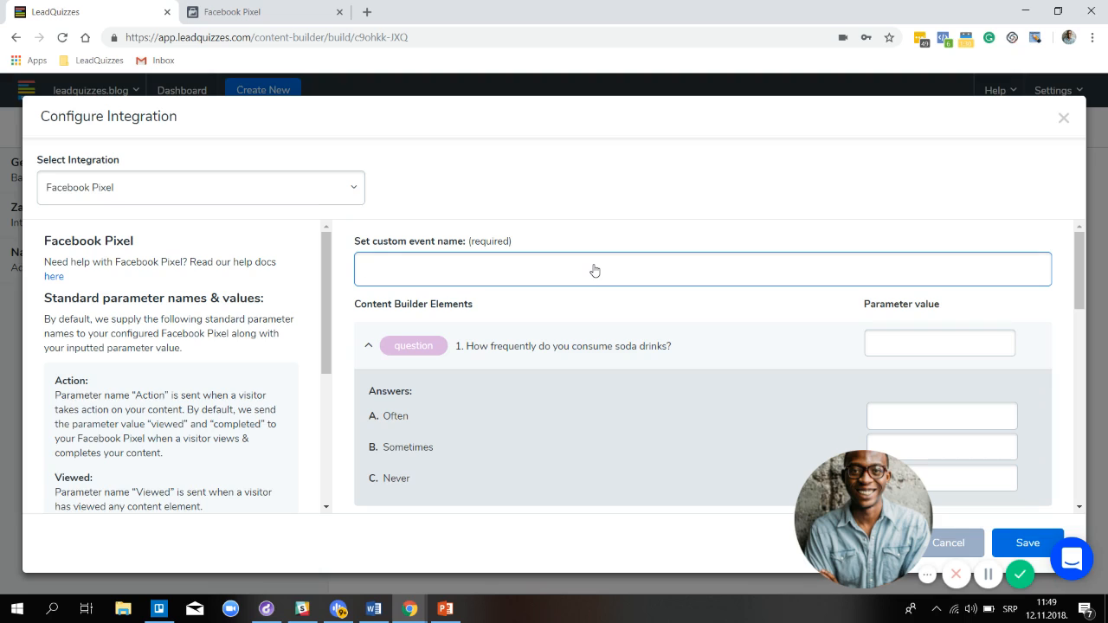
type("Sugar Cravings Quiz 1.1")
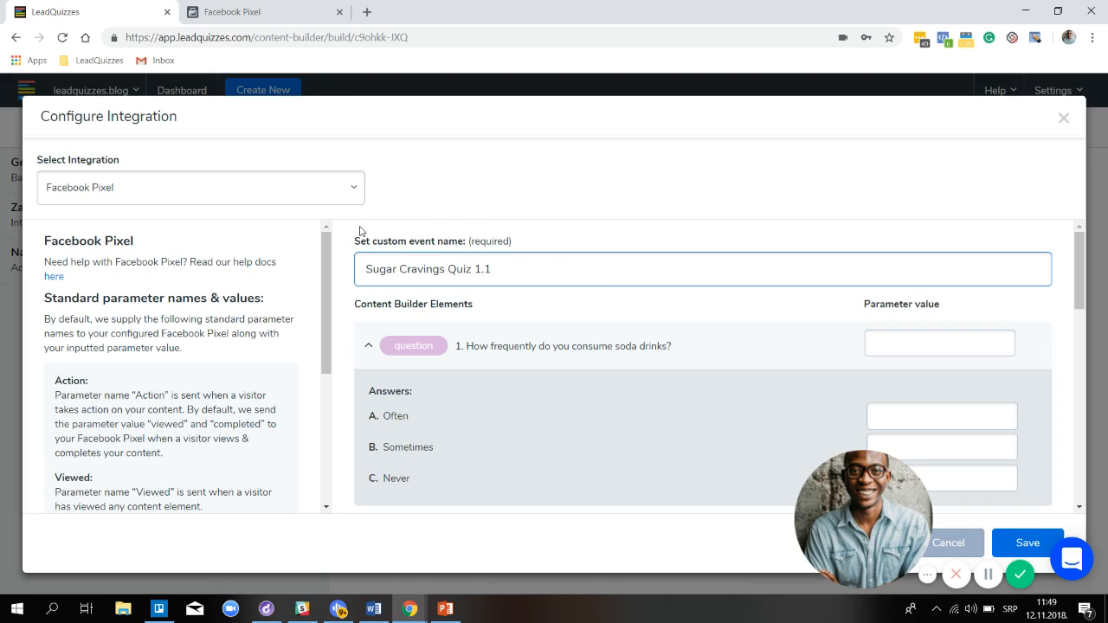
scroll(632, 316, "down", 1)
scroll(630, 308, "down", 1)
scroll(629, 307, "up", 1)
Give question 1 the parameter Consume_Soda, with Often as Soda_Often and Sometimes as Soda_Sometimes
left_click(923, 351)
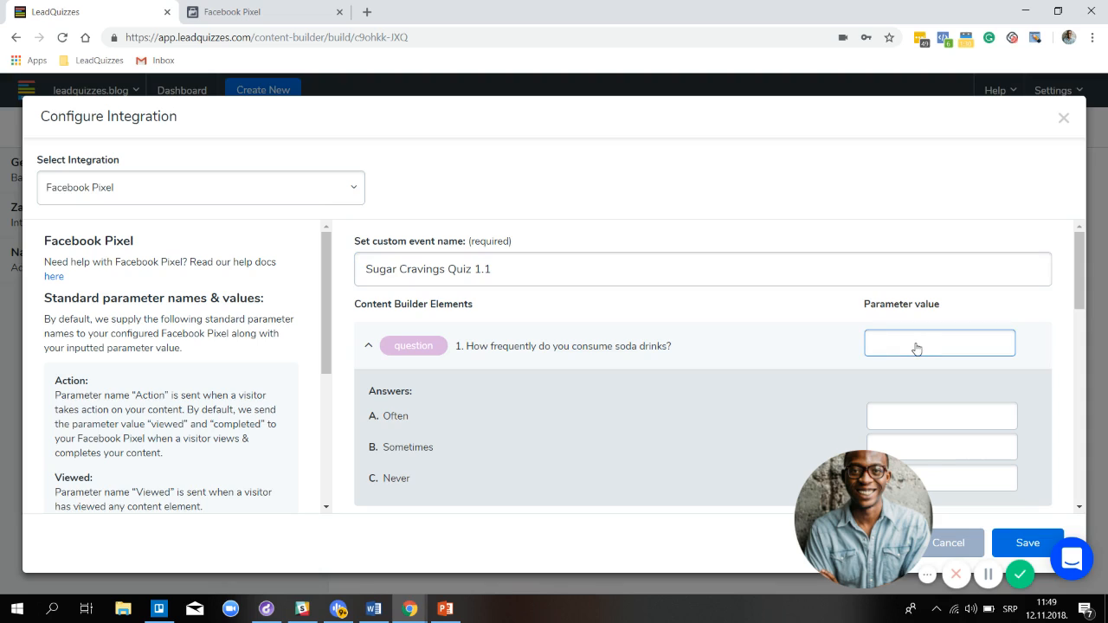
type("Consume_Soda")
scroll(670, 354, "down", 1)
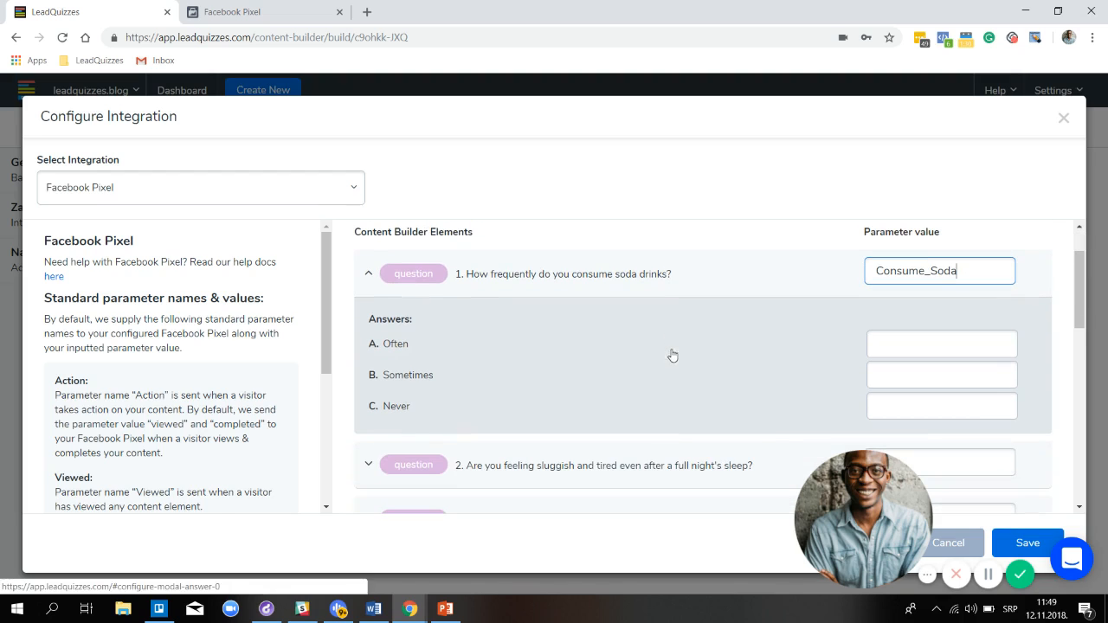
left_click(919, 350)
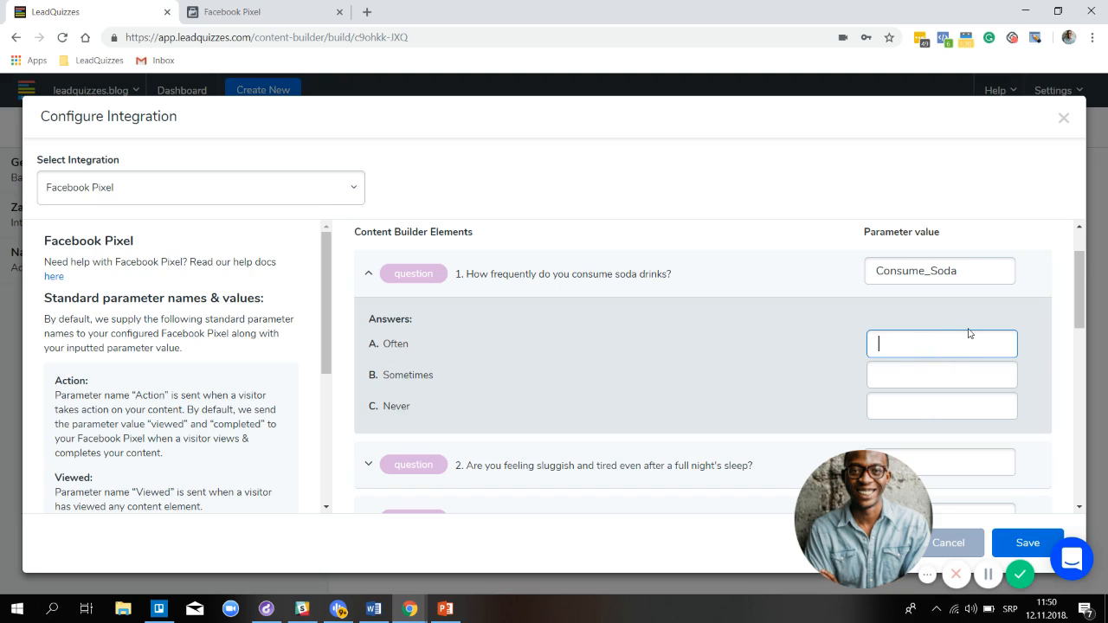
type("Soda_Often")
left_click(916, 374)
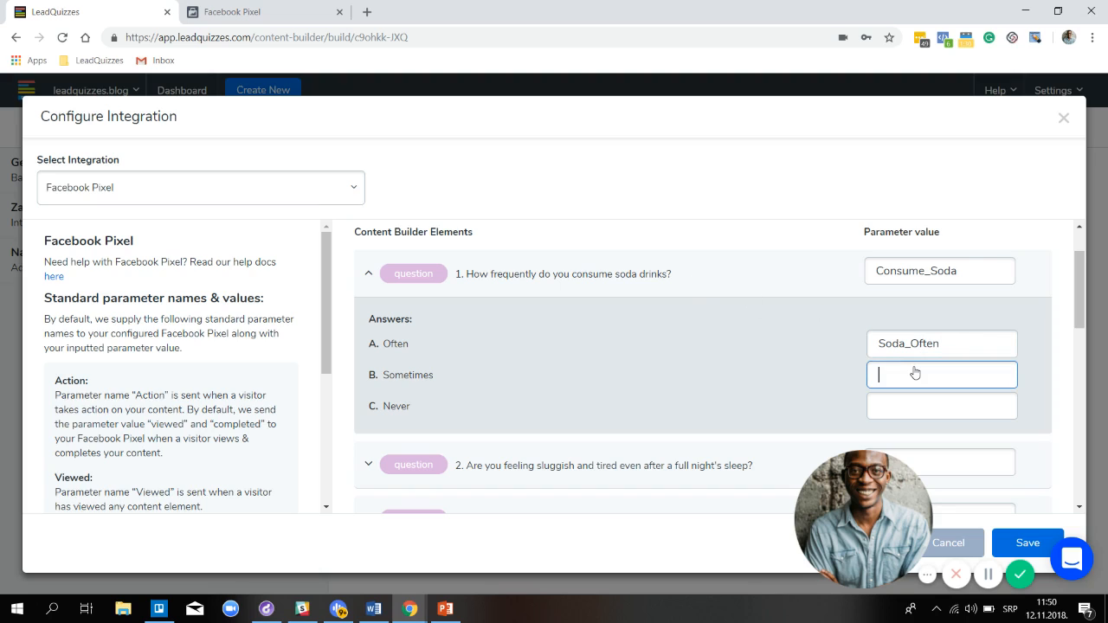
type("Soda_Sometimes")
scroll(885, 294, "down", 1)
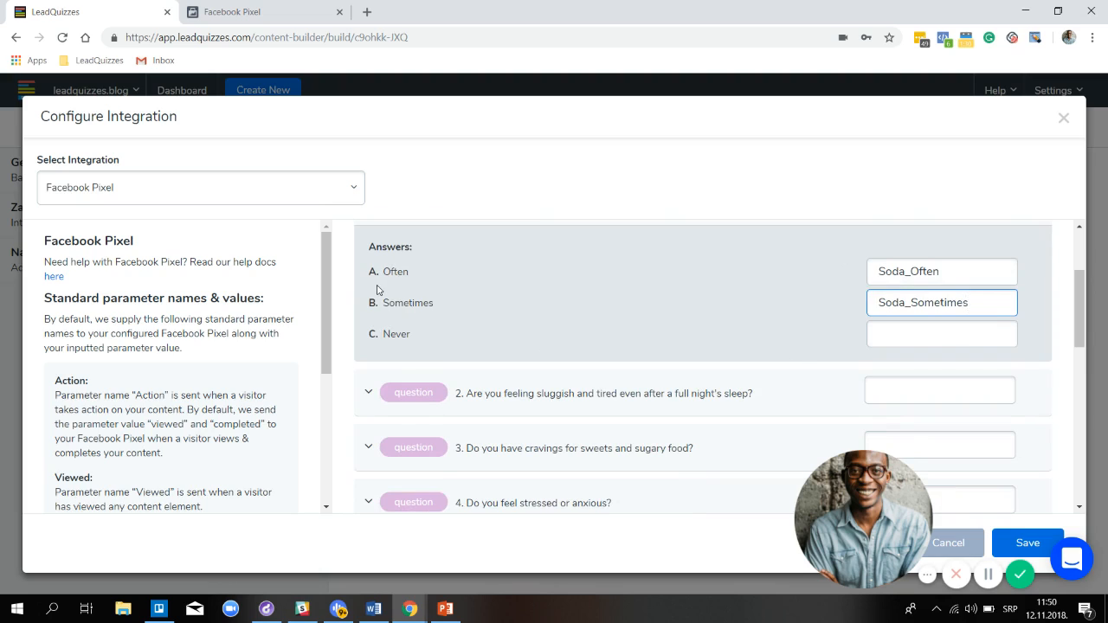
scroll(680, 278, "down", 2)
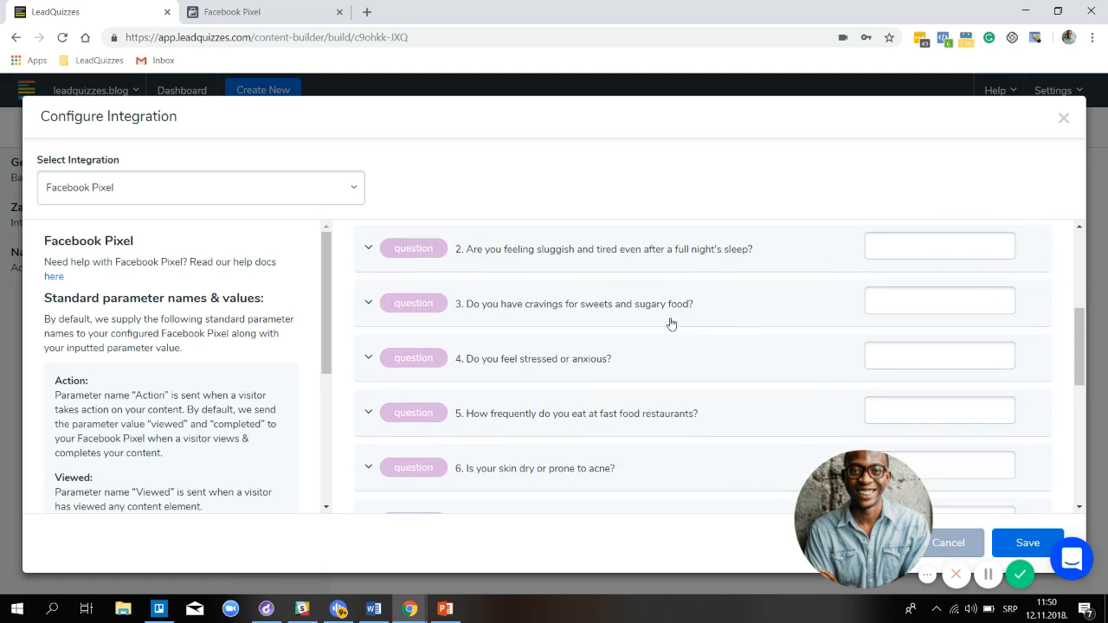
Set question 3's parameter value to Craving_Sweets and its Often answer to Cravings_Often
left_click(902, 307)
type("Craving_Sweets")
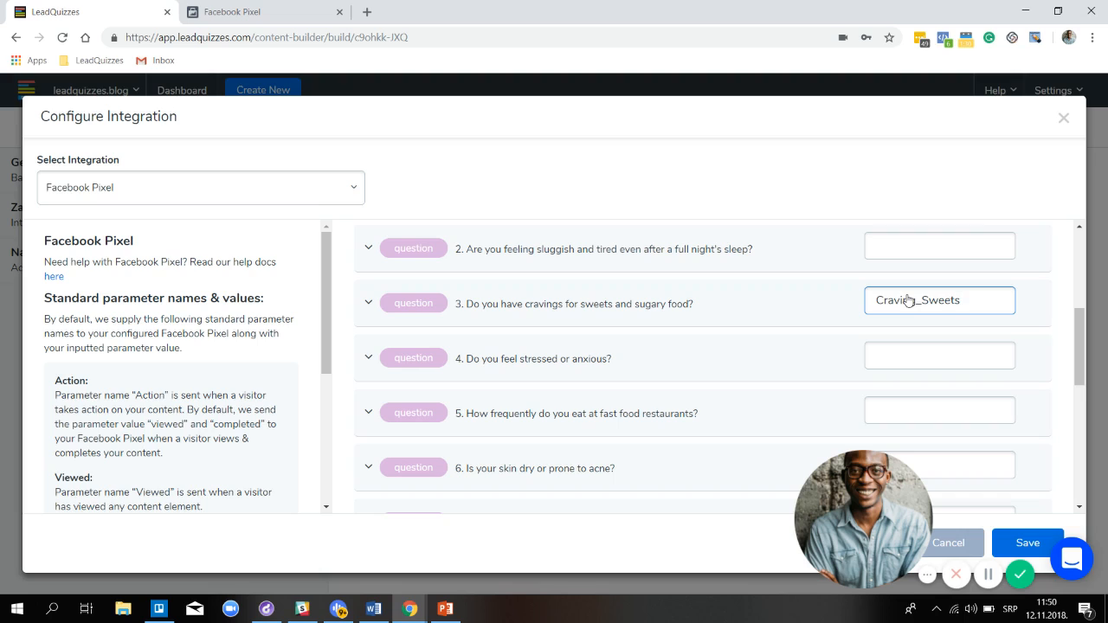
left_click(413, 316)
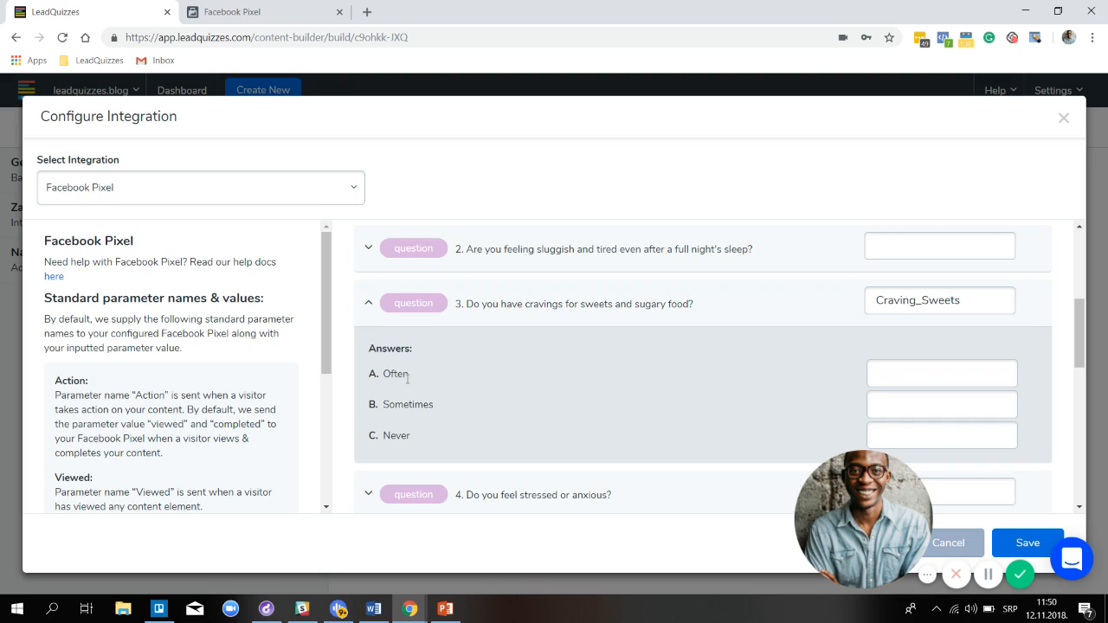
left_click(982, 375)
type("Crevings")
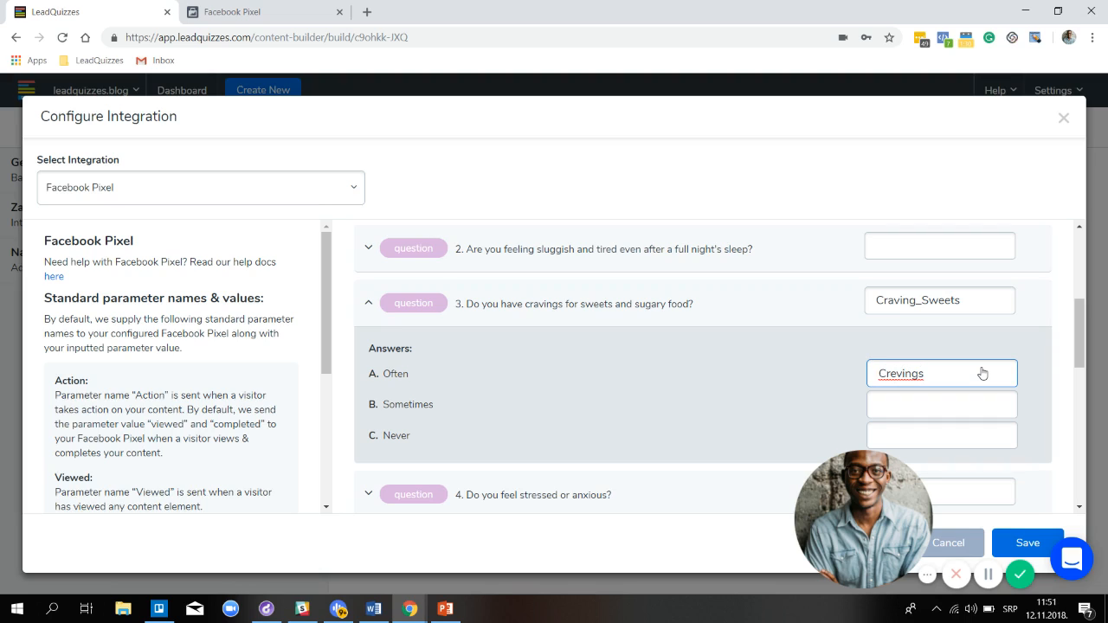
key("BackSpace")
key("BackSpace")
key("BackSpace")
key("BackSpace")
key("BackSpace")
key("BackSpace")
type("avings_Often")
scroll(819, 312, "down", 3)
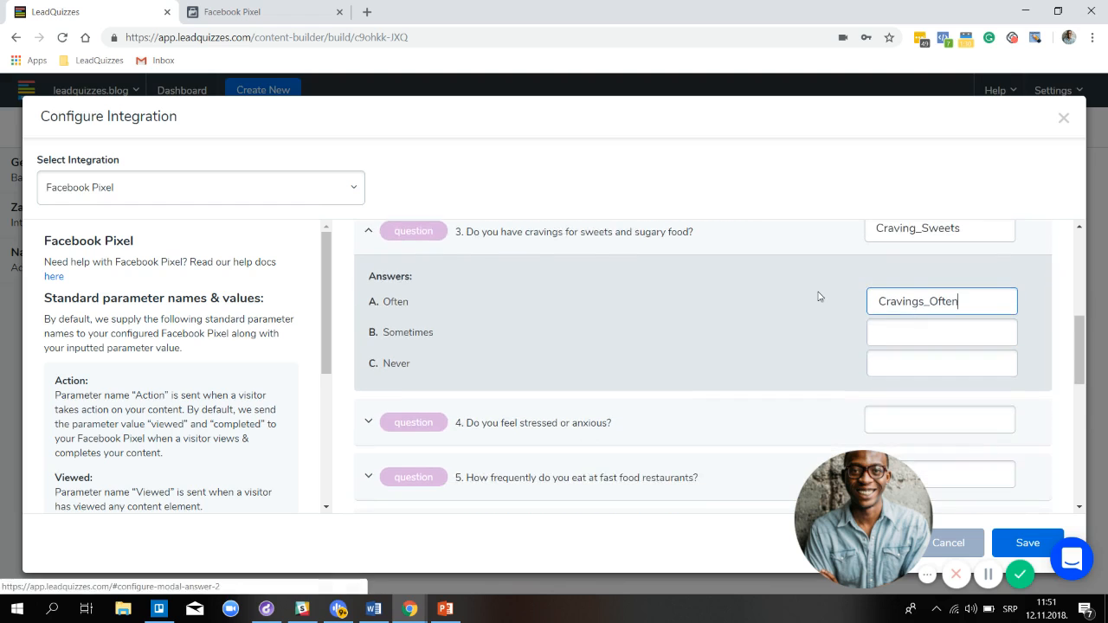
scroll(820, 293, "down", 3)
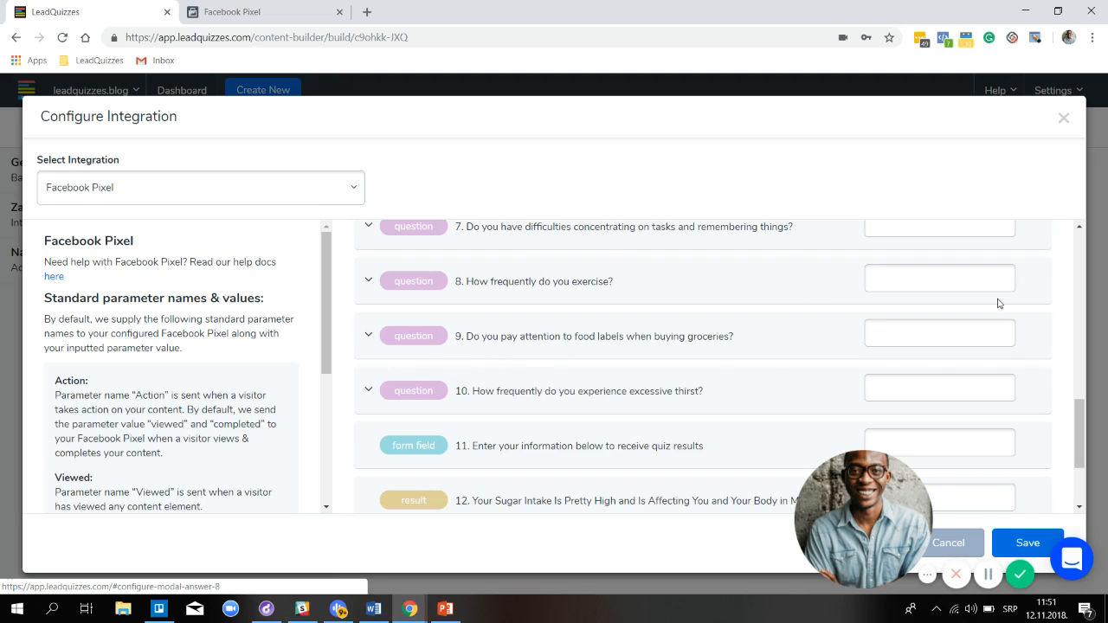
Give question 9 the parameter value Food_labels and its Always answer the value Always
left_click(942, 343)
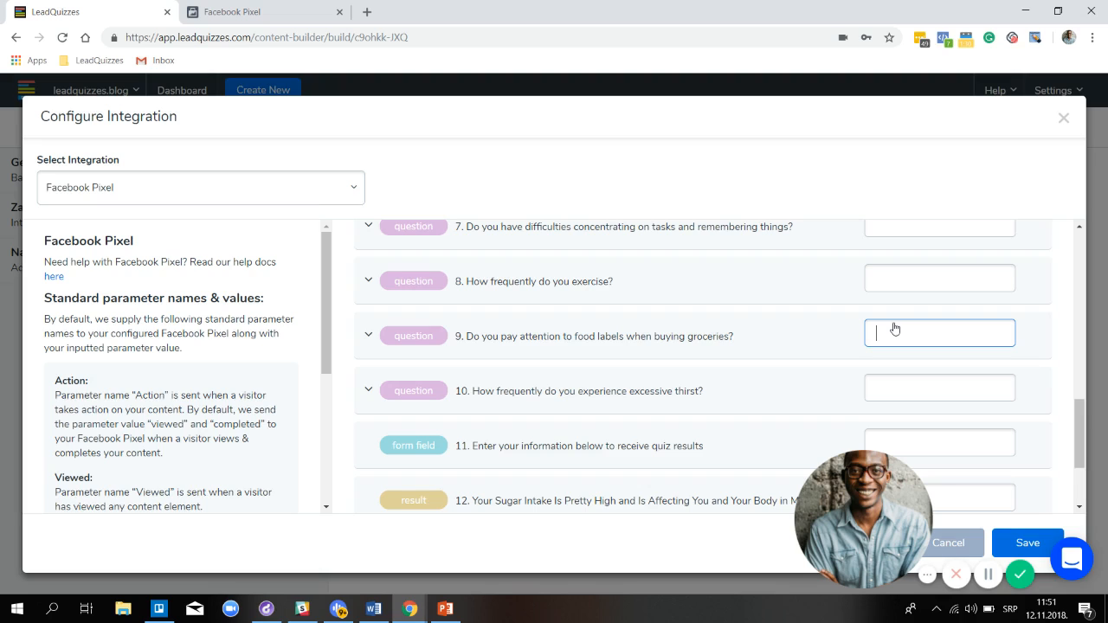
left_click(459, 352)
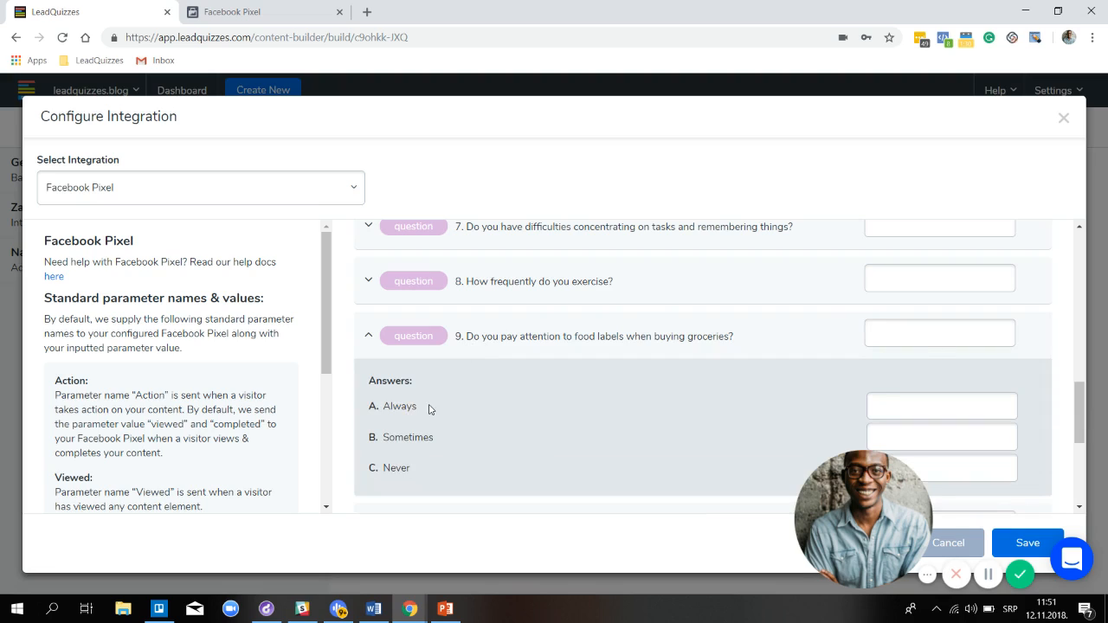
left_click(922, 346)
type("Food")
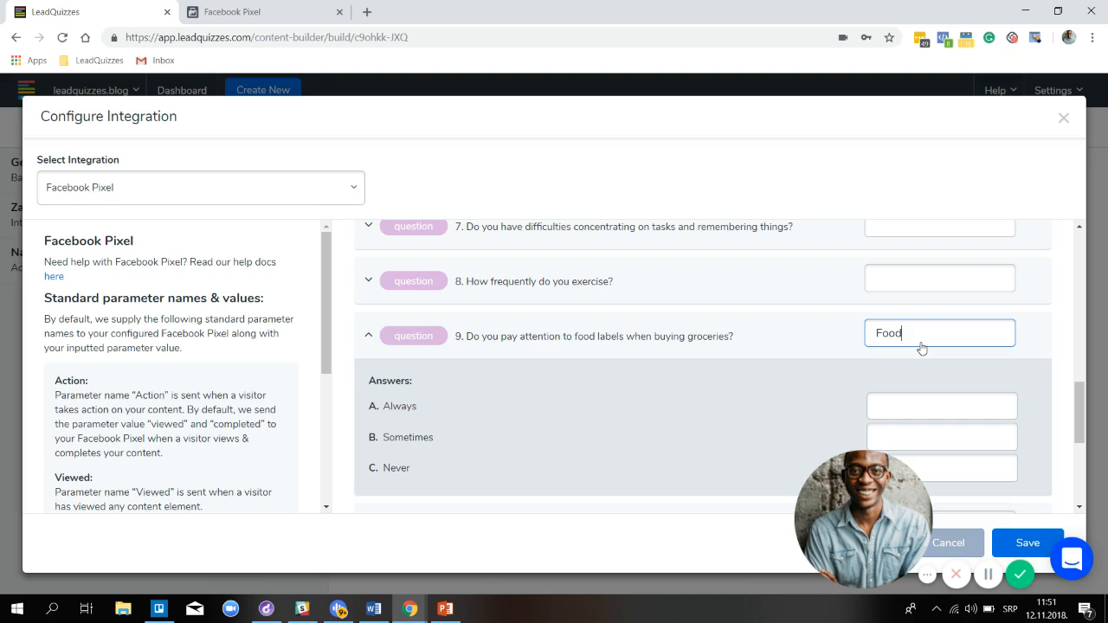
type("_labeld")
key("BackSpace")
type("s")
scroll(938, 369, "down", 1)
left_click(929, 337)
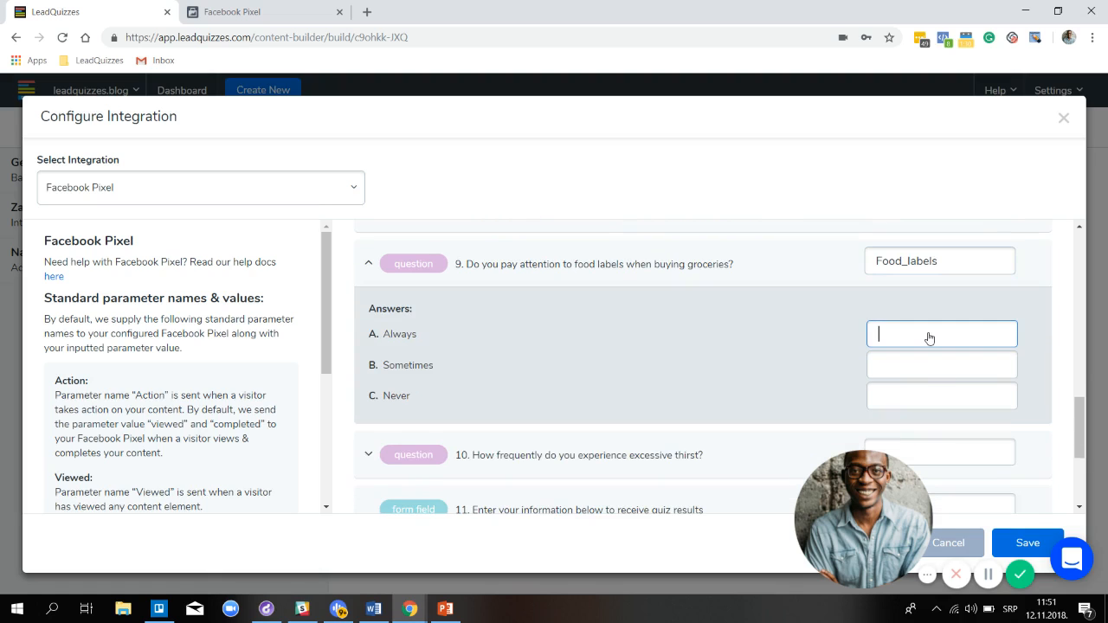
type("Always")
scroll(841, 245, "down", 1)
Enter SCleads as the parameter value for lead form field 11, fixing the typos
scroll(840, 244, "down", 2)
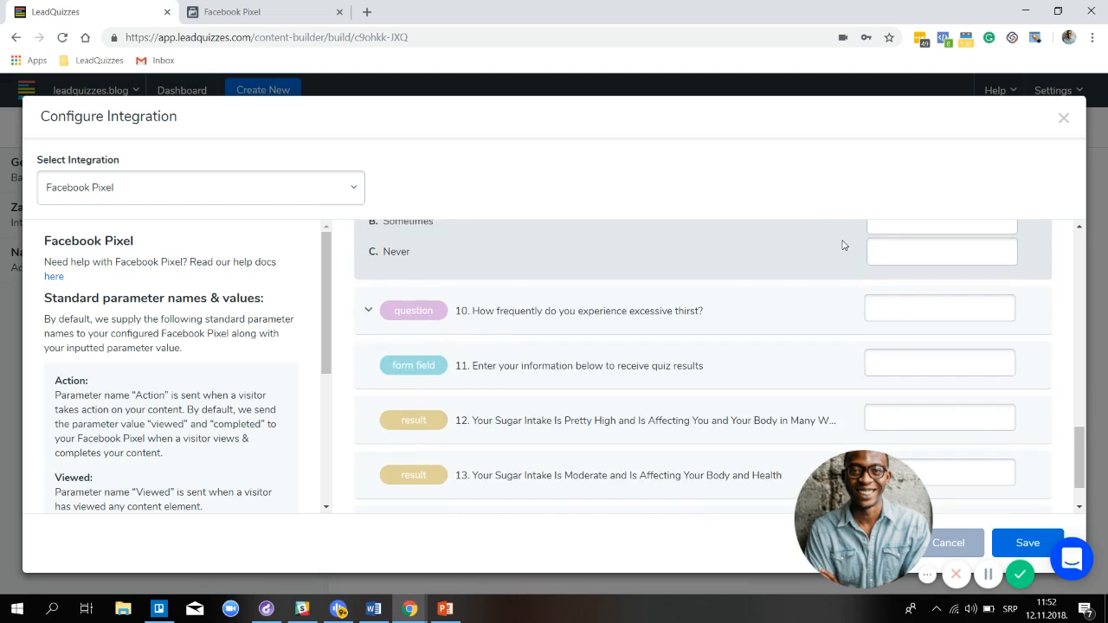
left_click(898, 303)
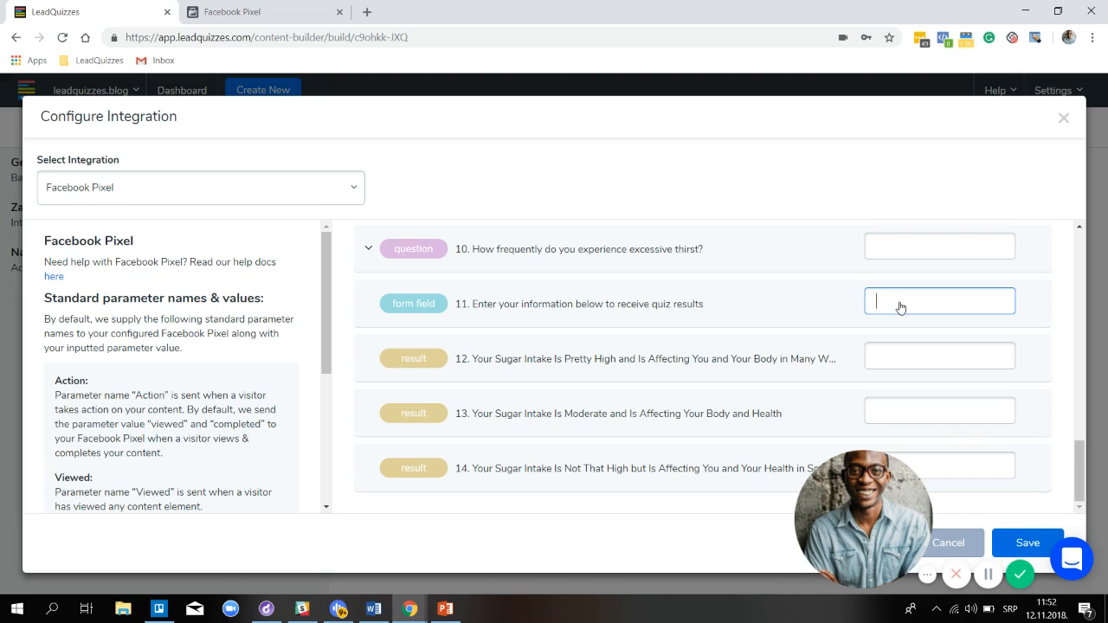
type("Sc")
key("BackSpace")
type("Sleads")
left_click(893, 307)
key("BackSpace")
key("BackSpace")
type("Cl")
Give high sugar intake result 12 the parameter value High_Sugar_Intake
left_click(907, 361)
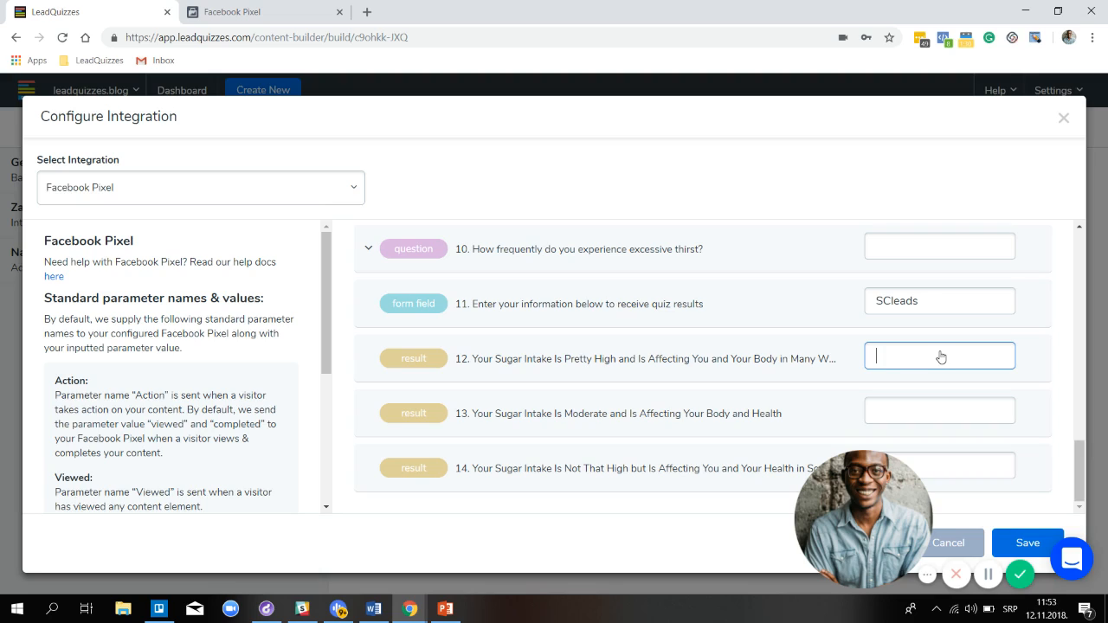
type("High_Sugar")
type("Intake")
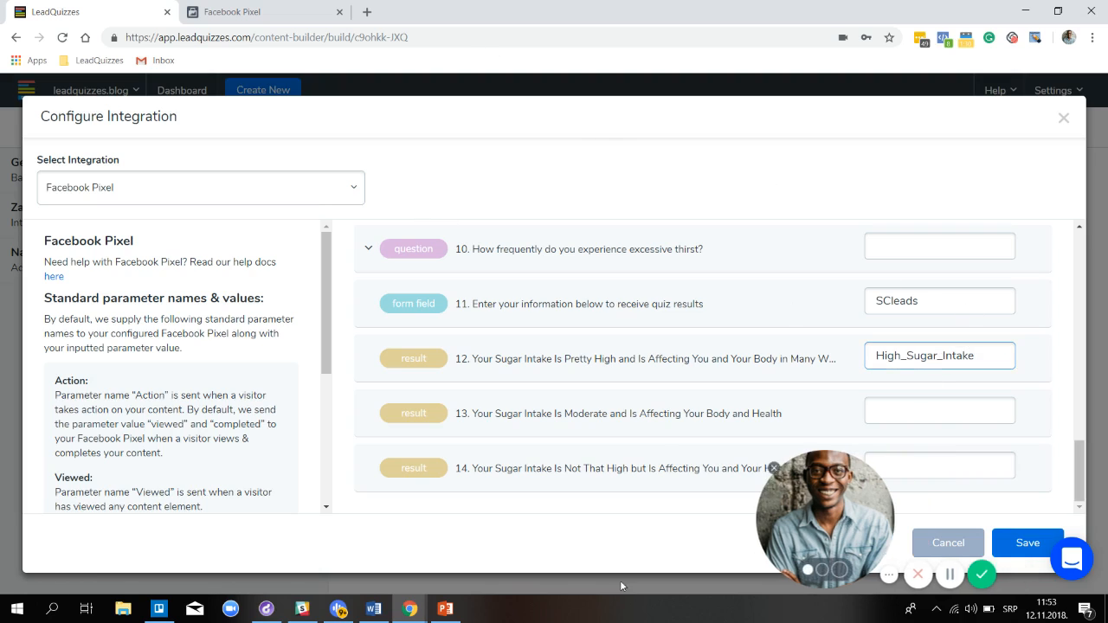
left_click_drag(621, 587, 2, 588)
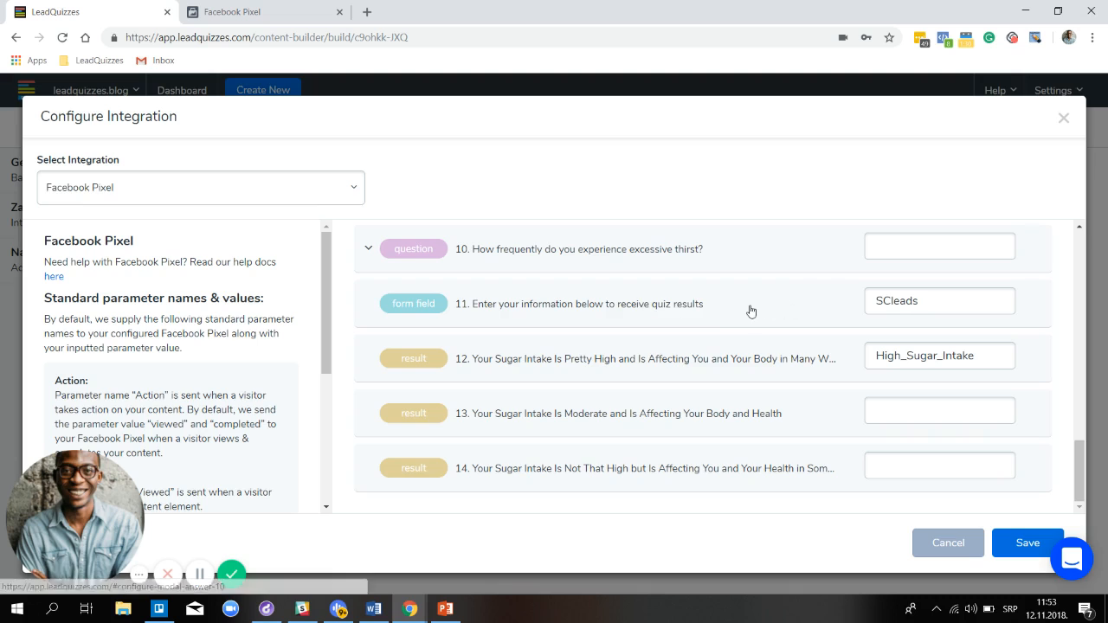
Review the question values such as Consume_Soda, Soda_Often and Soda_Sometimes, then save the Facebook Pixel integration
scroll(750, 310, "up", 2)
scroll(750, 310, "up", 1)
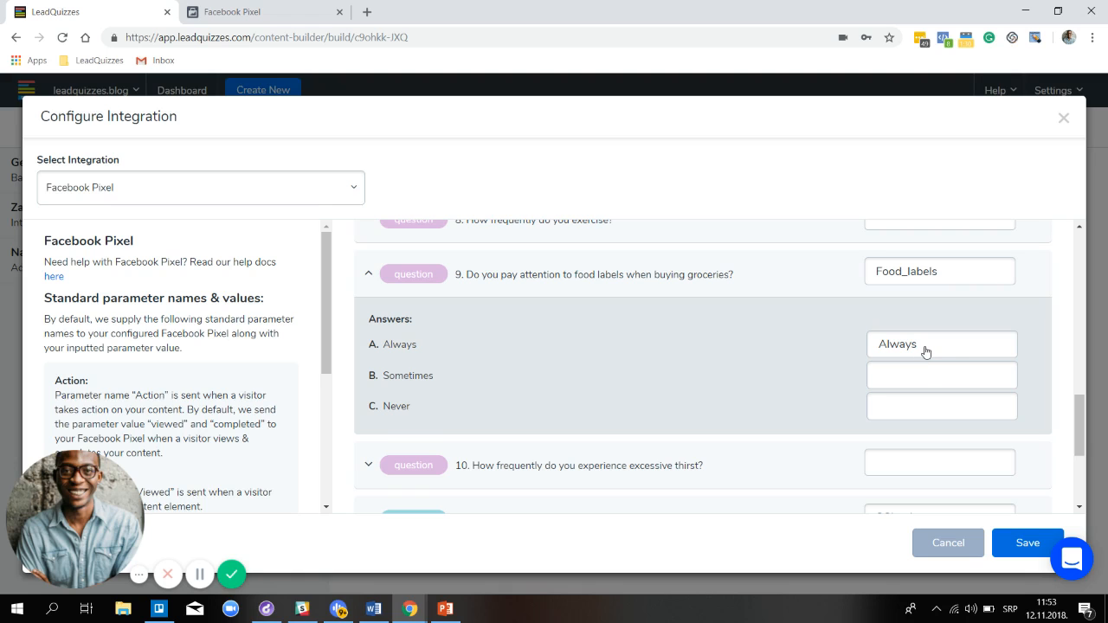
scroll(924, 355, "up", 2)
scroll(883, 352, "up", 3)
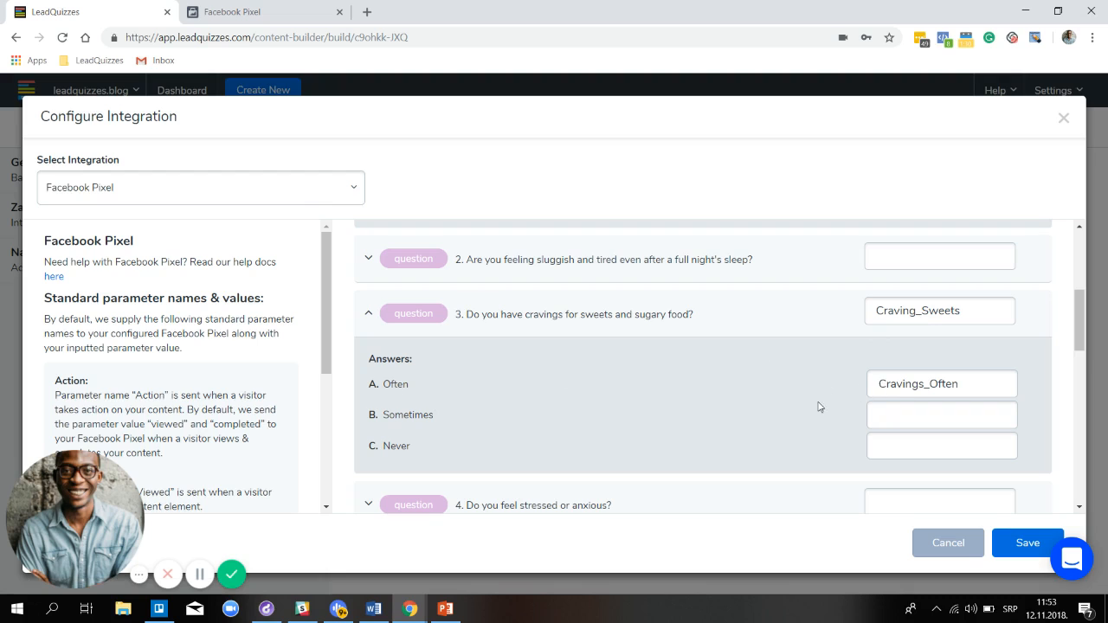
scroll(820, 407, "up", 3)
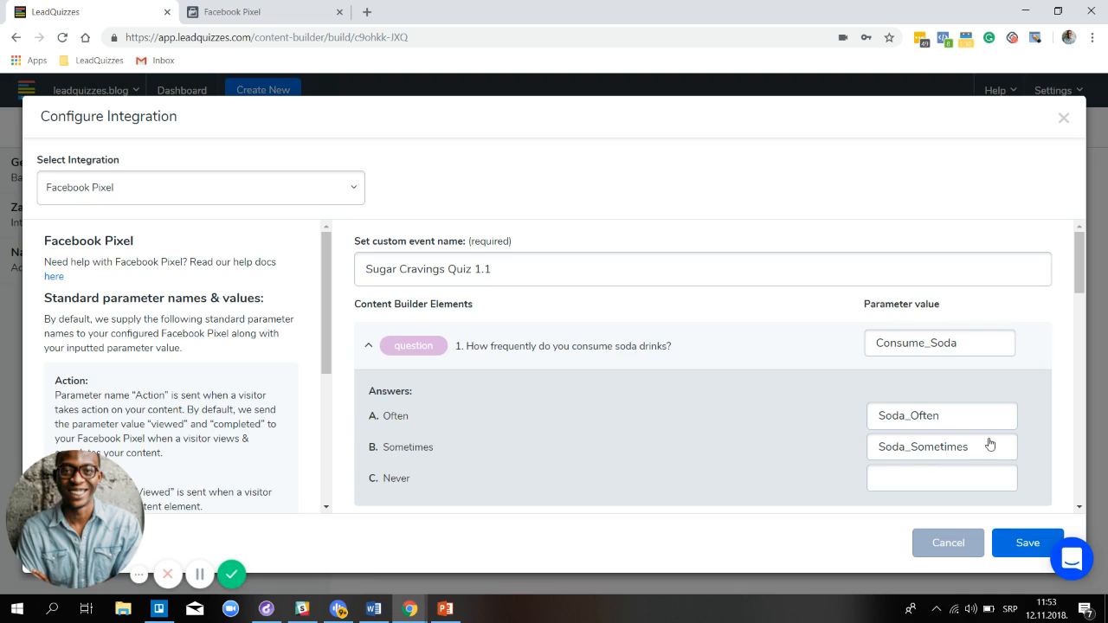
scroll(918, 355, "down", 5)
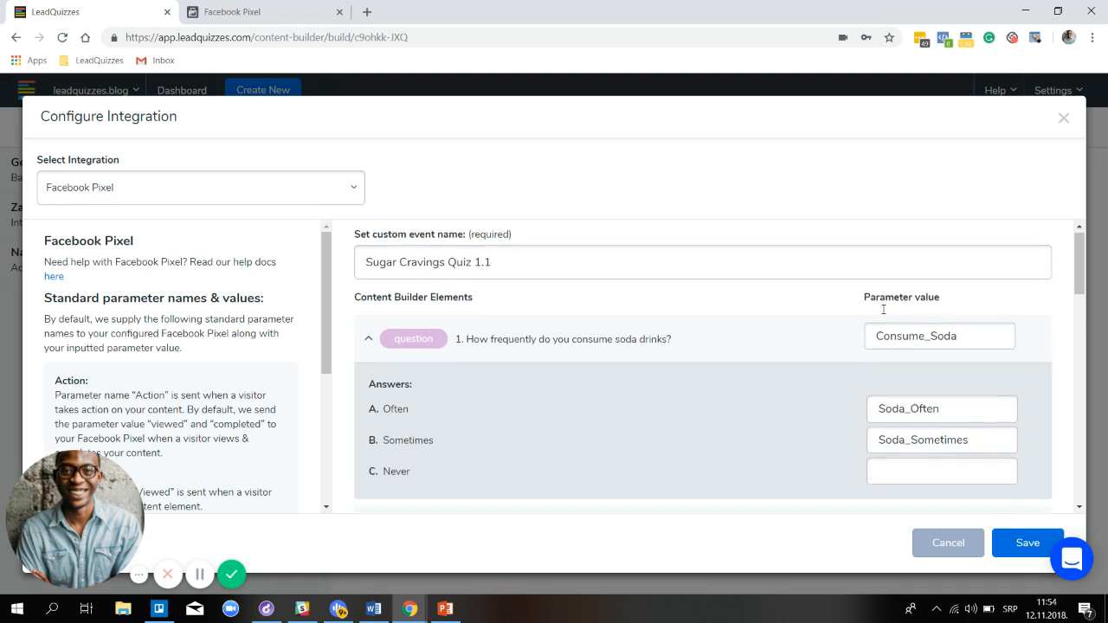
scroll(910, 347, "down", 5)
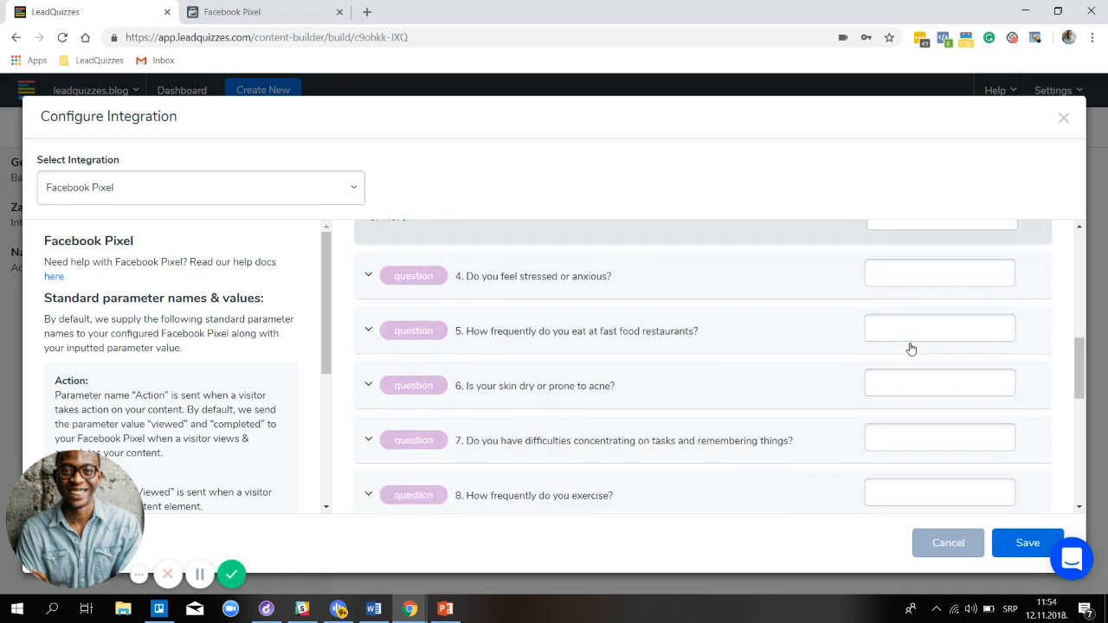
scroll(921, 401, "up", 2)
scroll(922, 401, "up", 5)
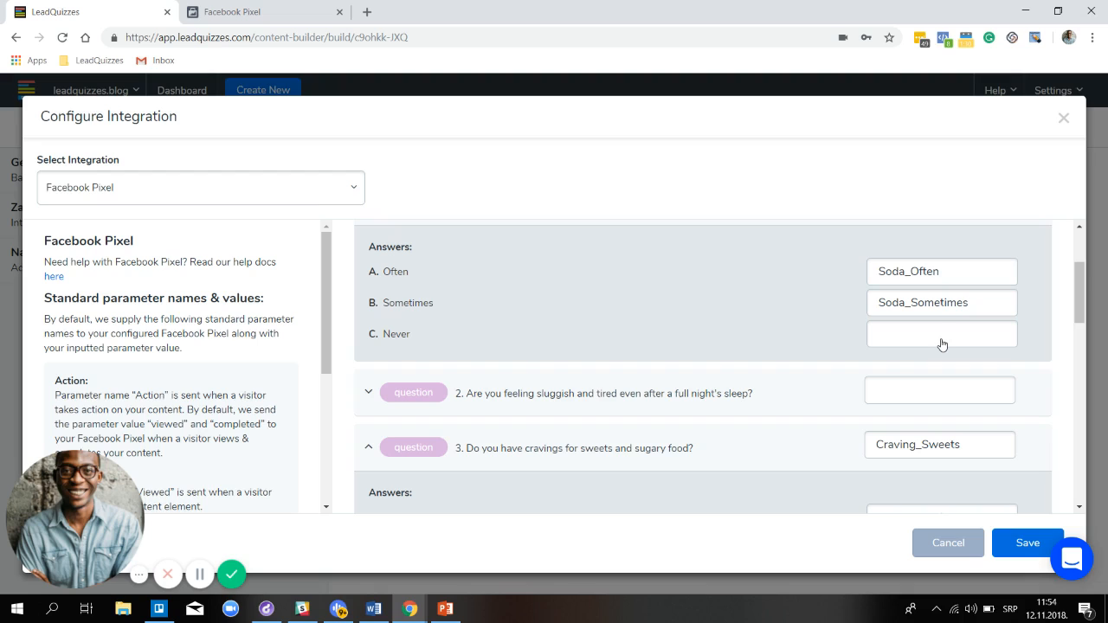
scroll(935, 286, "up", 2)
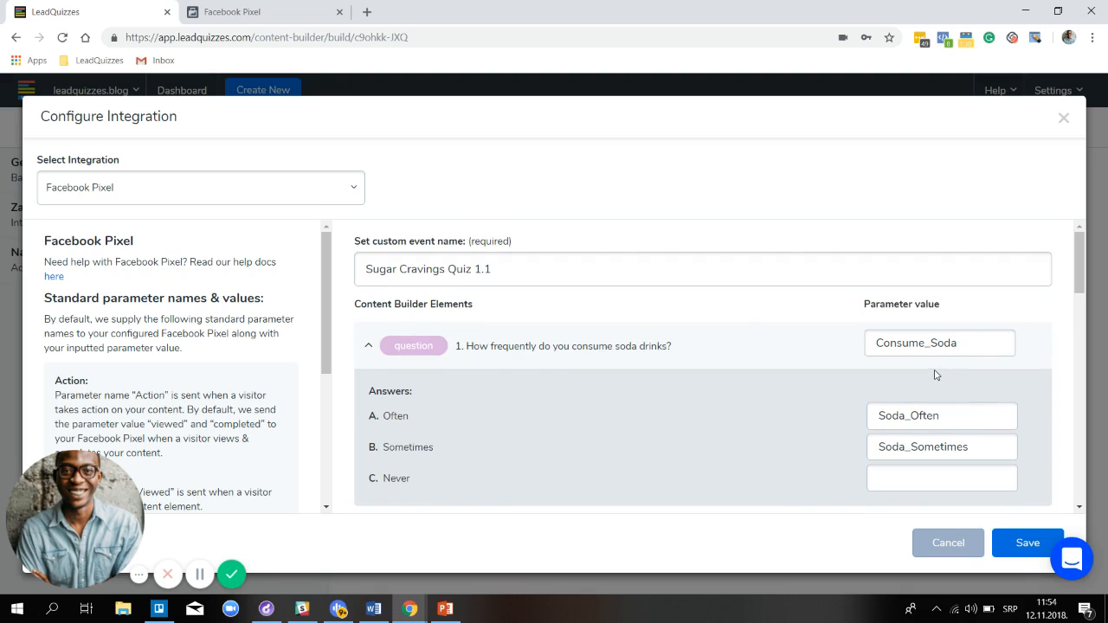
scroll(931, 372, "down", 1)
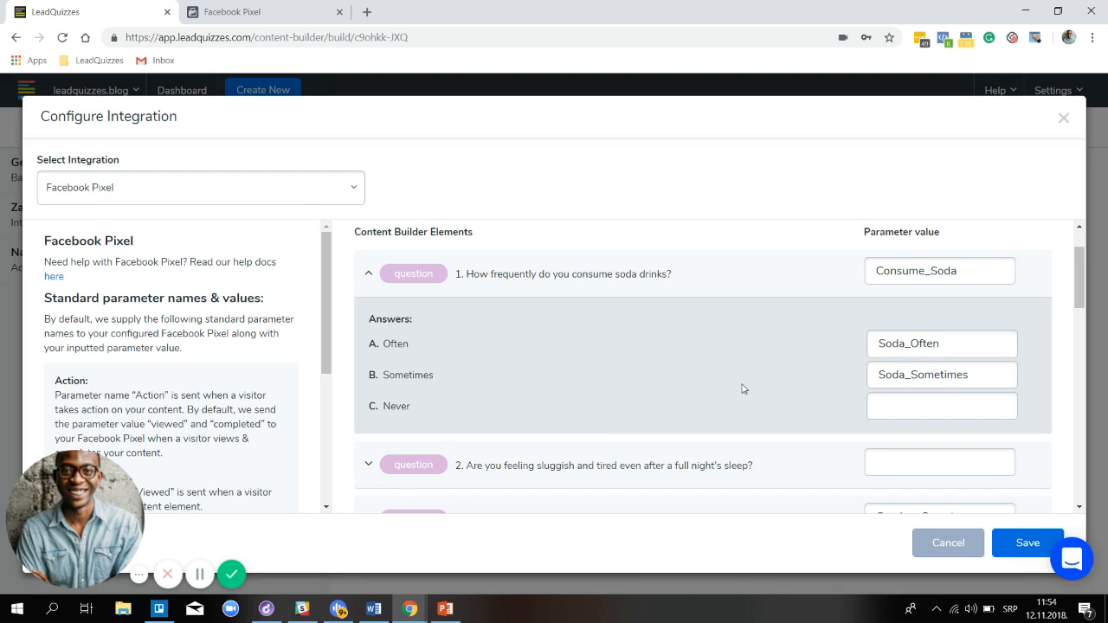
scroll(818, 346, "down", 6)
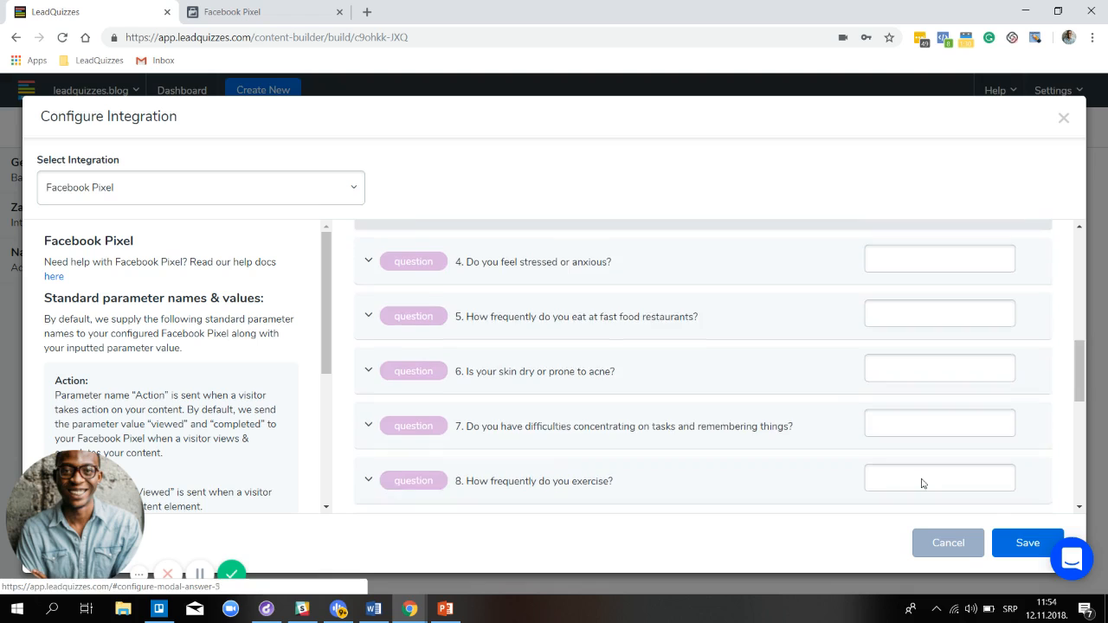
scroll(922, 483, "down", 2)
left_click(1017, 546)
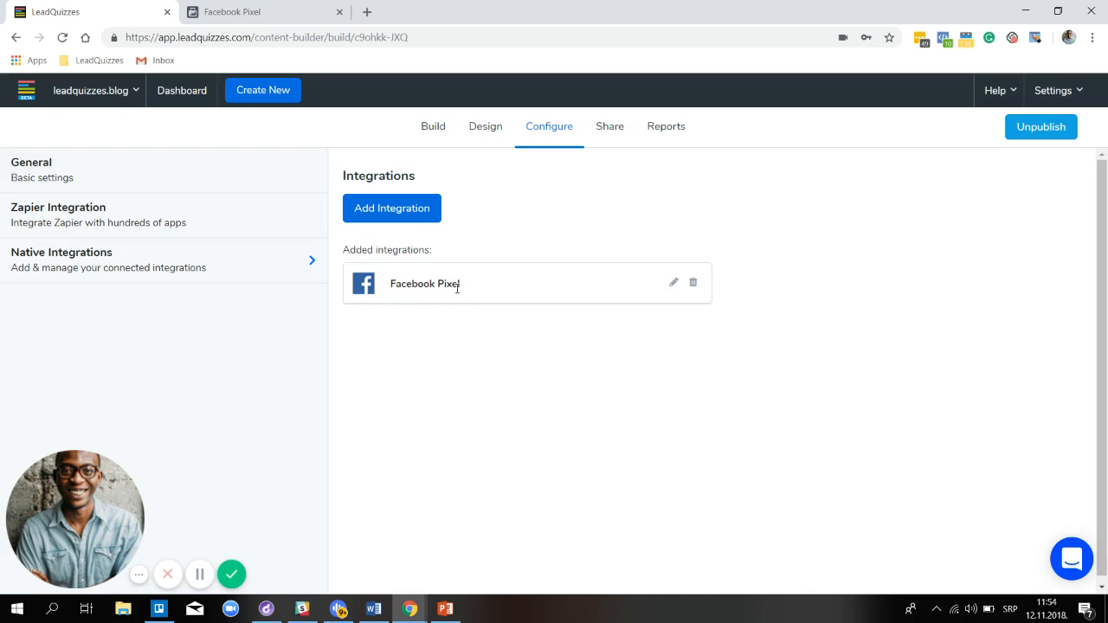
left_click(445, 608)
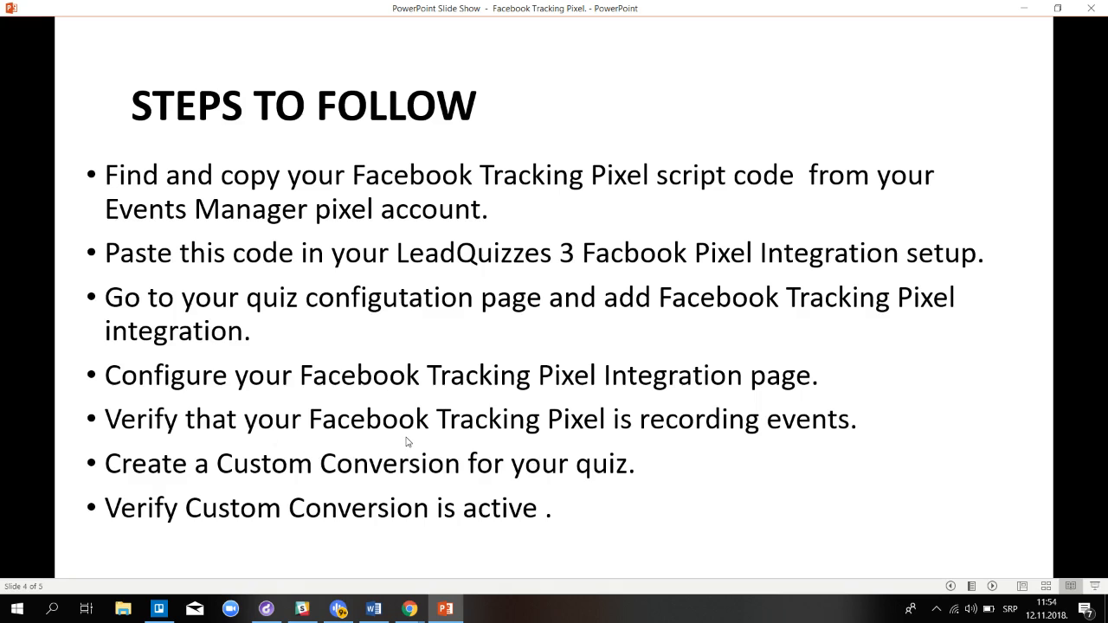
left_click(410, 608)
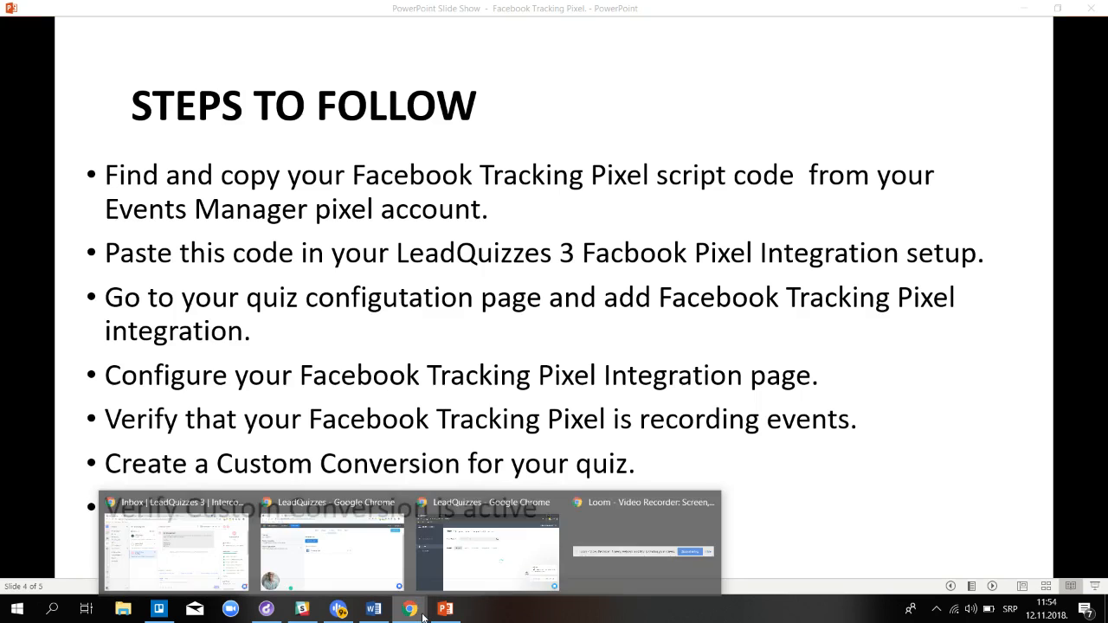
left_click(359, 502)
Copy the quiz's share link from the Share tab and load it in a new browser tab
left_click(611, 128)
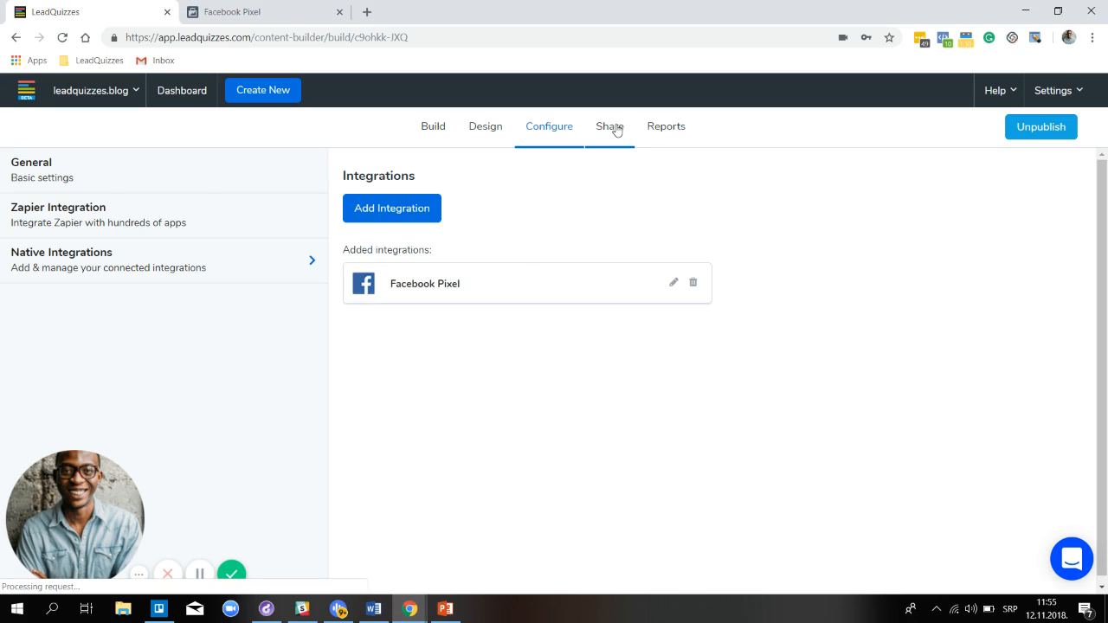
left_click(660, 169)
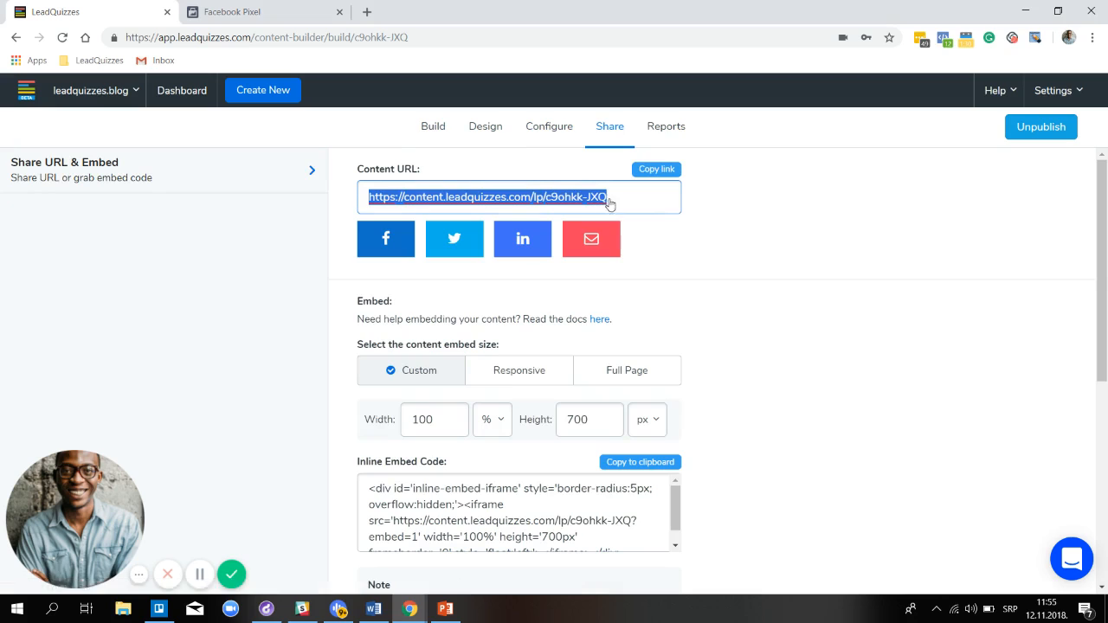
left_click(367, 13)
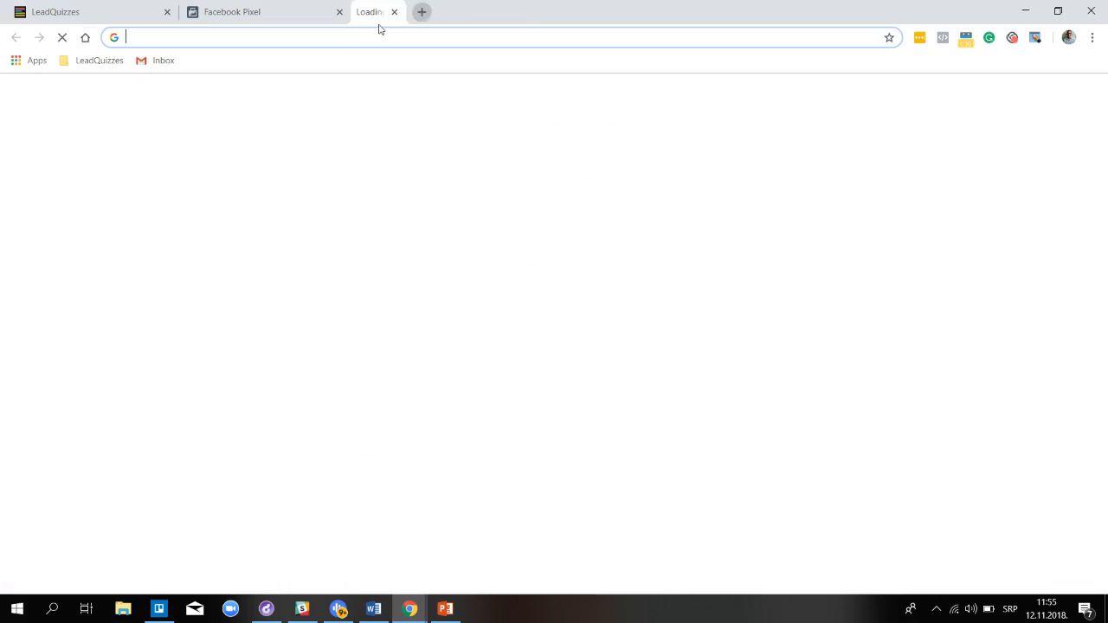
right_click(383, 35)
left_click(427, 132)
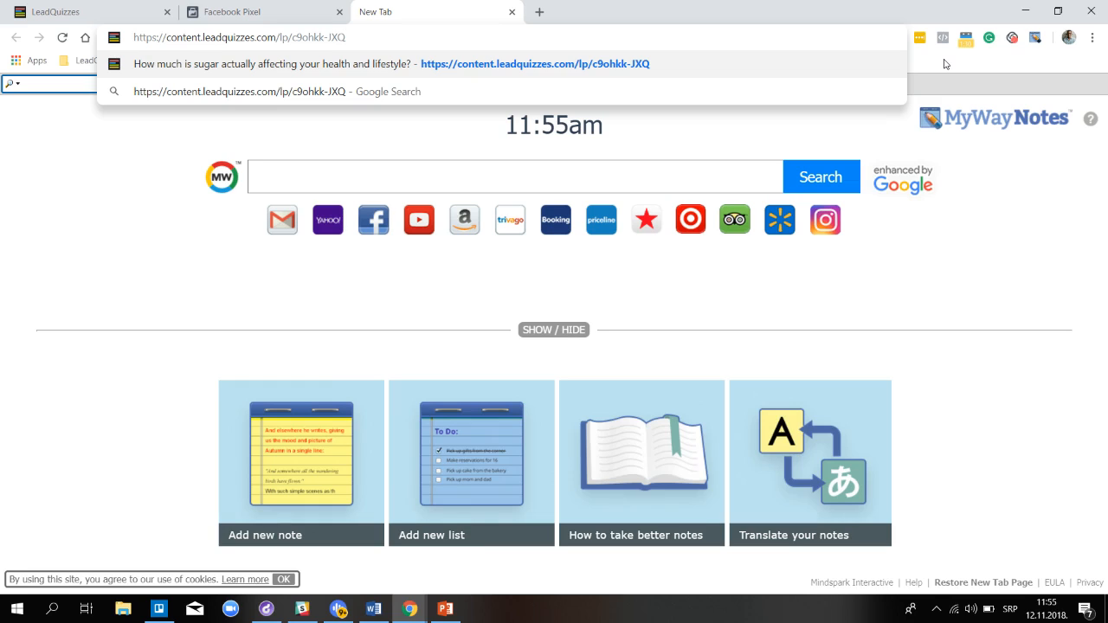
key("Return")
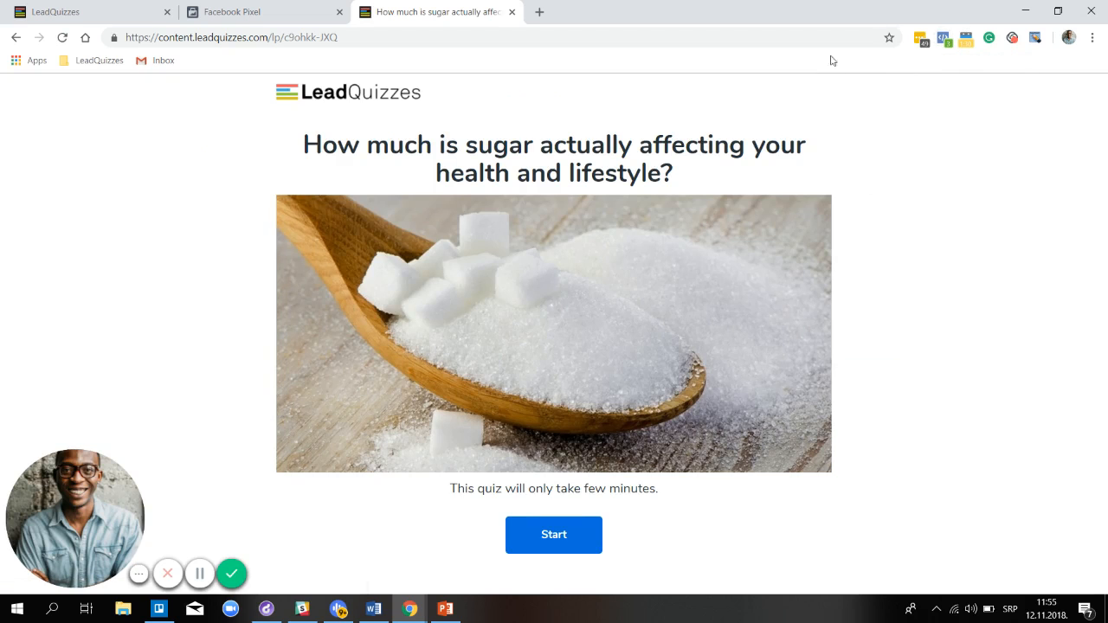
Start the live quiz and verify in Pixel Helper that Sugar Cravings Quiz 1.1 carries Viewed: Consume_Soda
left_click(945, 39)
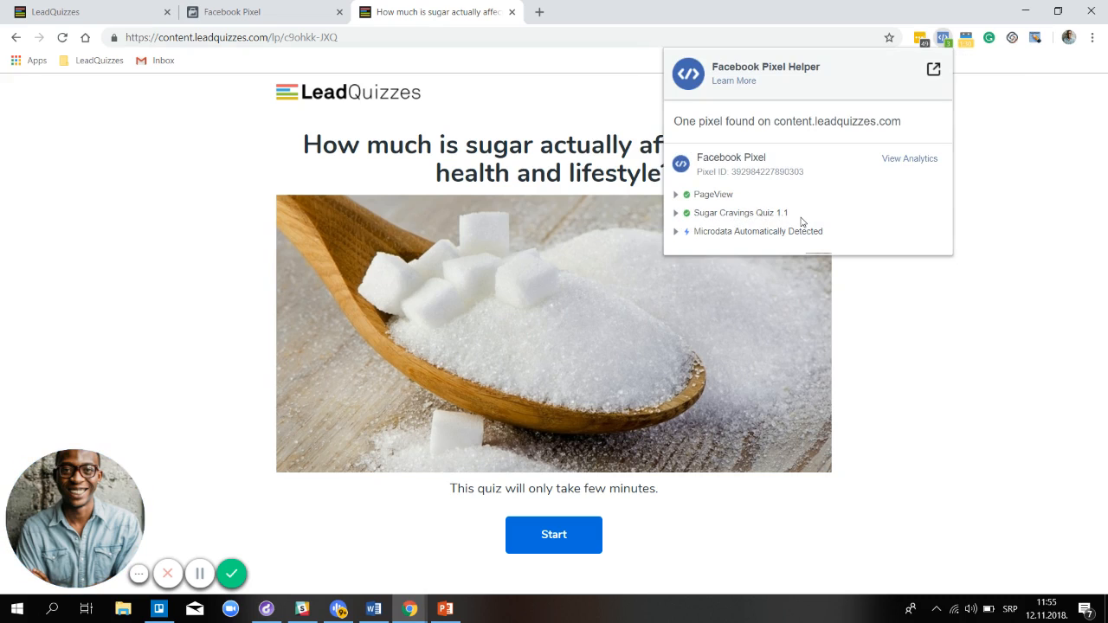
left_click(703, 216)
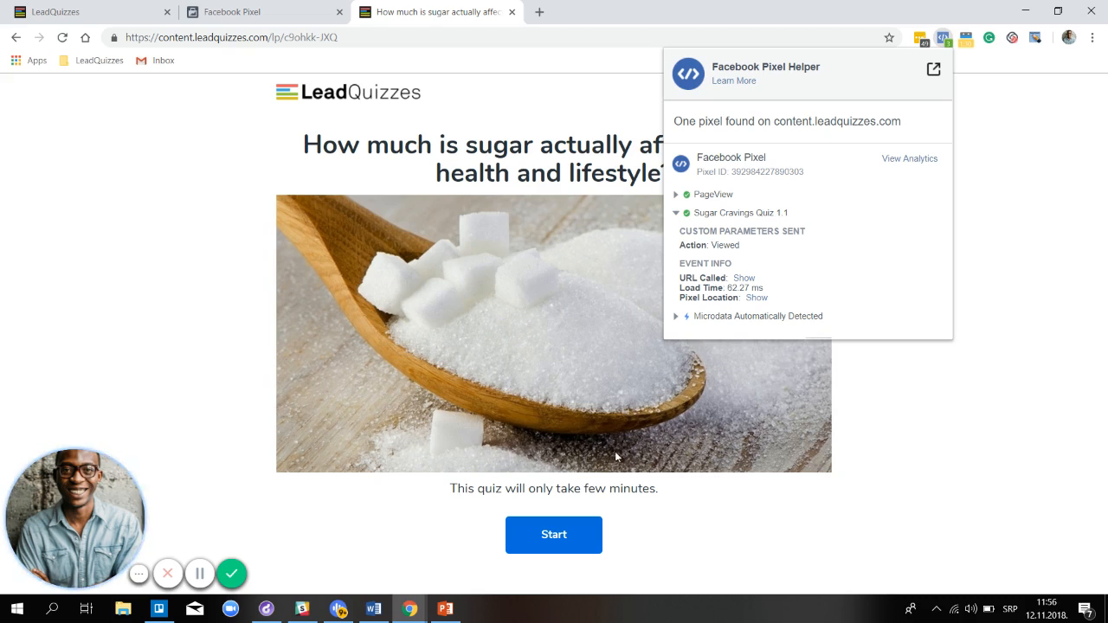
left_click(578, 541)
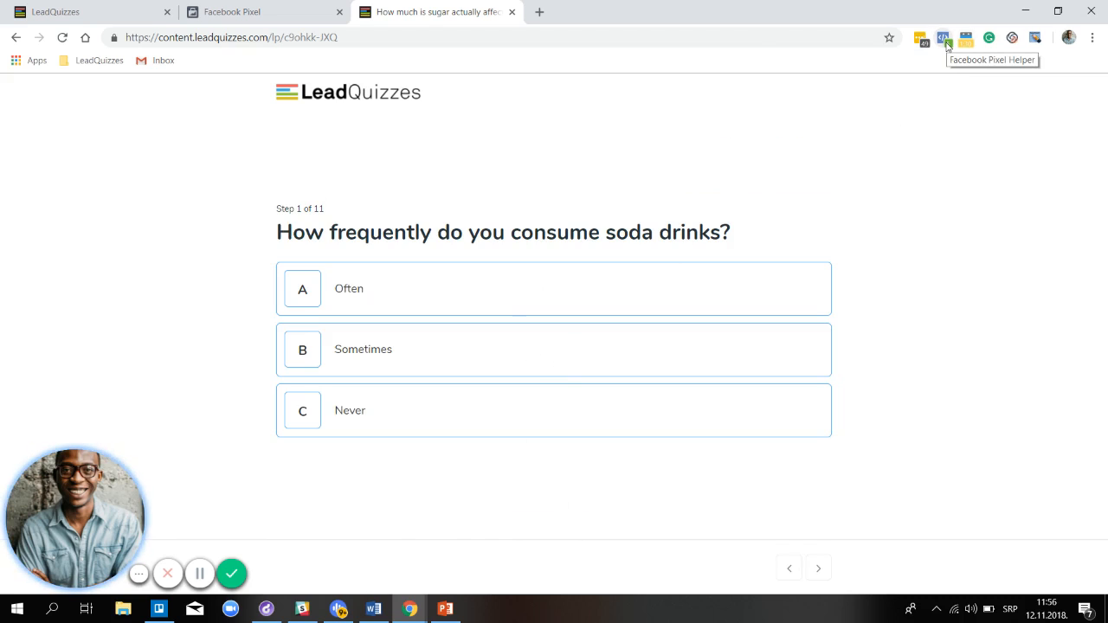
left_click(945, 42)
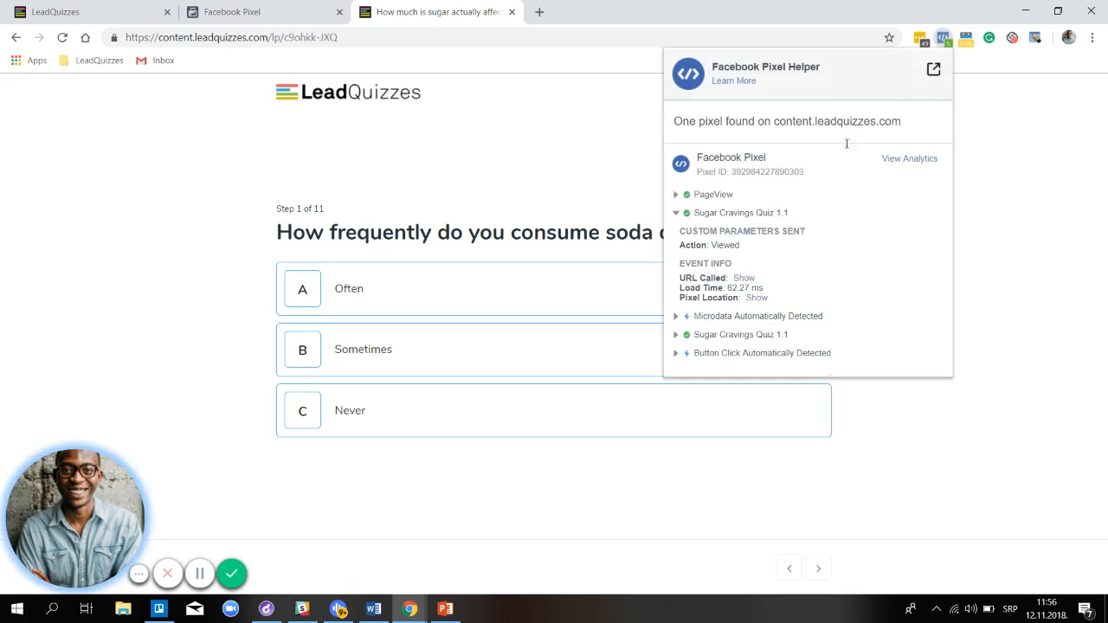
left_click(733, 337)
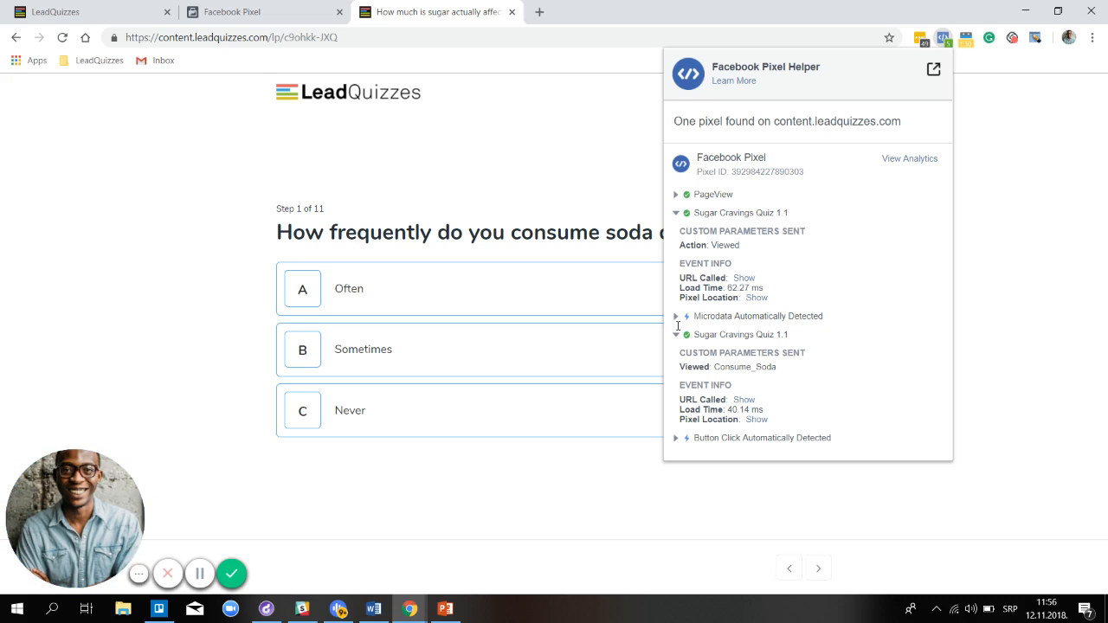
left_click(92, 17)
Reopen the Facebook Pixel integration editor under Configure > Native Integrations, then return to the live quiz tab
left_click(104, 20)
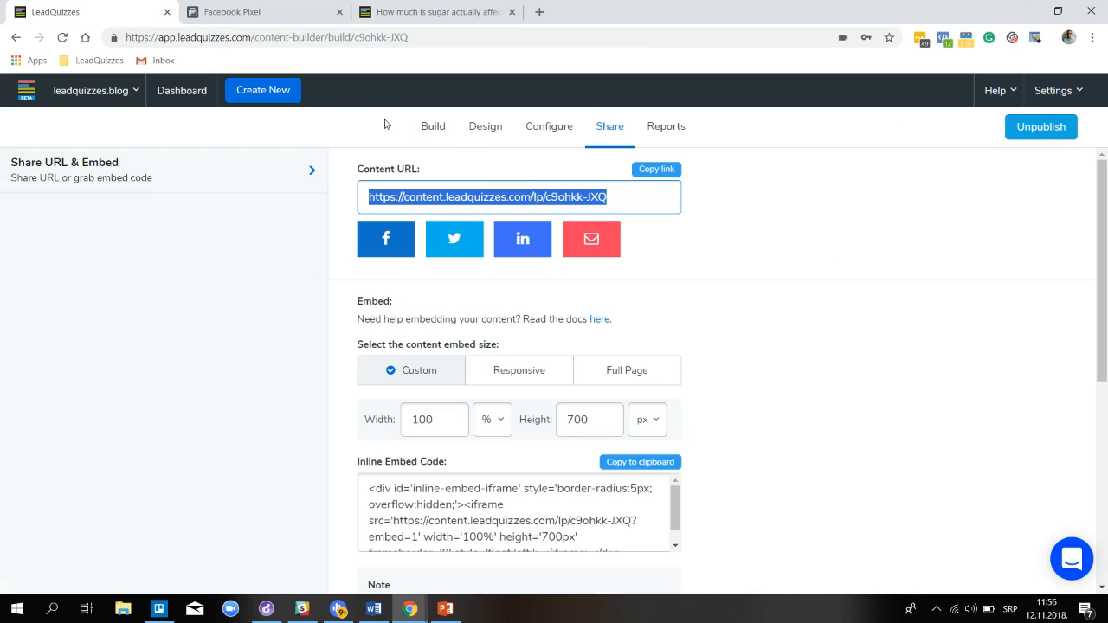
left_click(552, 128)
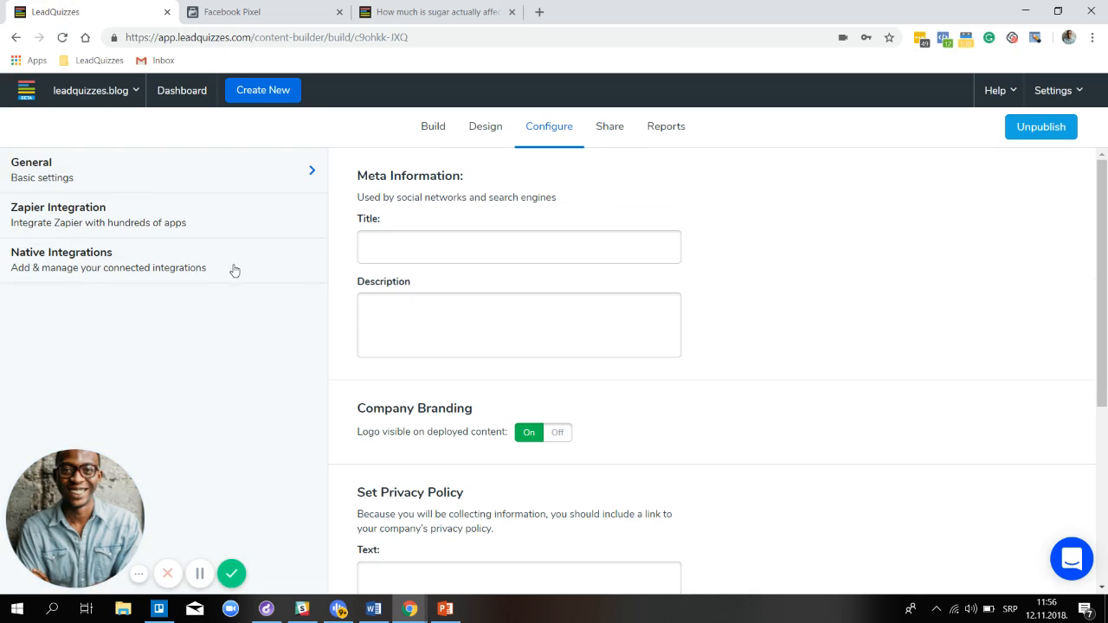
left_click(217, 270)
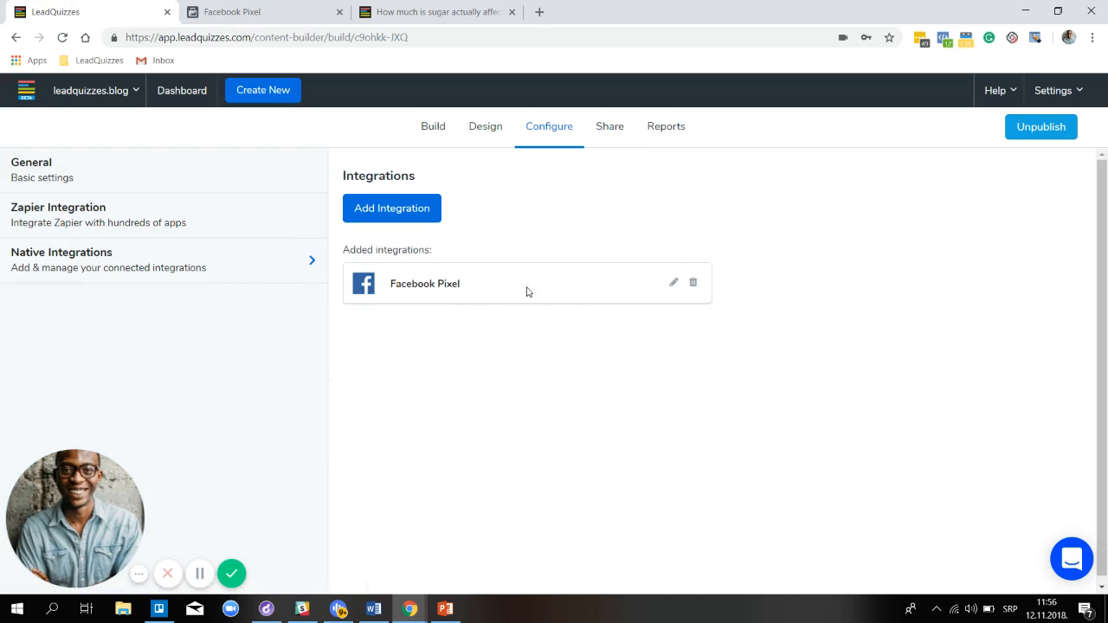
left_click(673, 287)
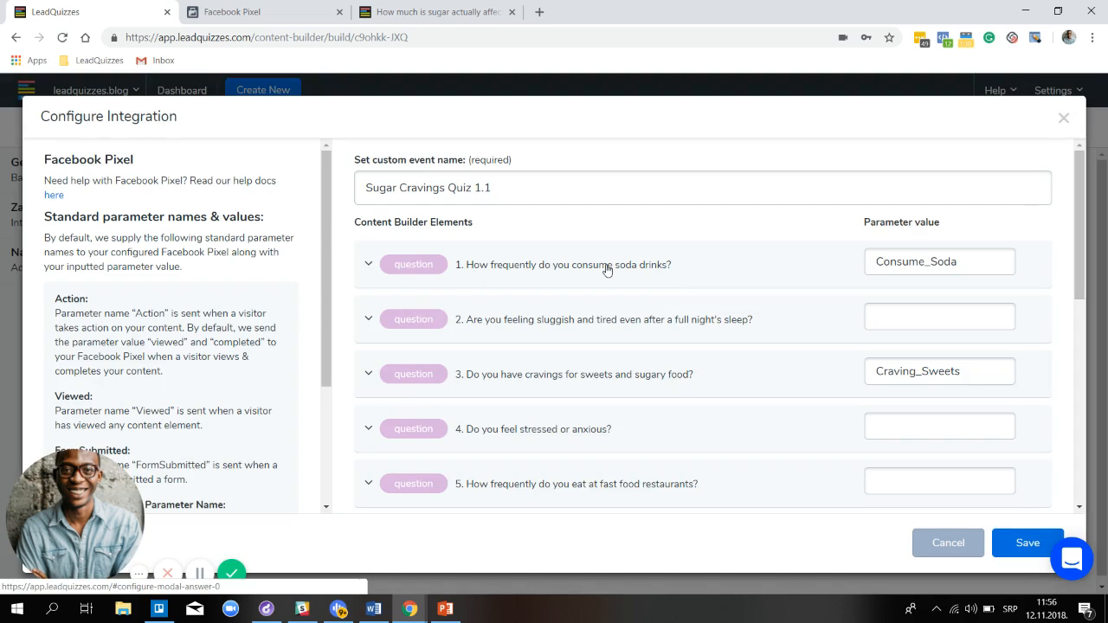
left_click(418, 17)
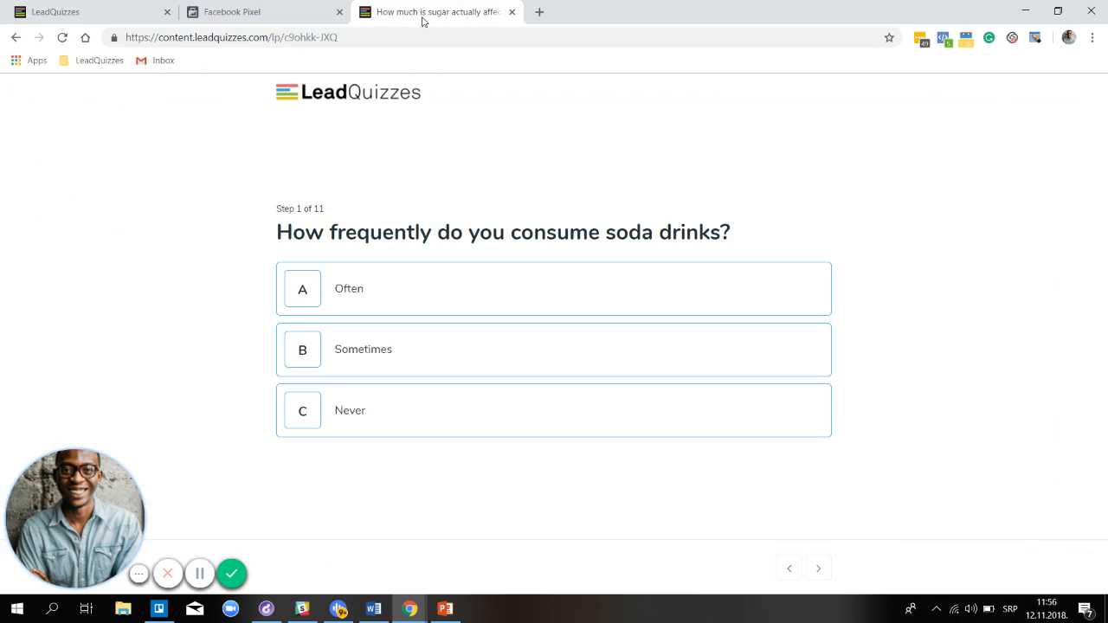
Re-save the Facebook Pixel integration in the builder and go back to the quiz's first question
left_click(944, 39)
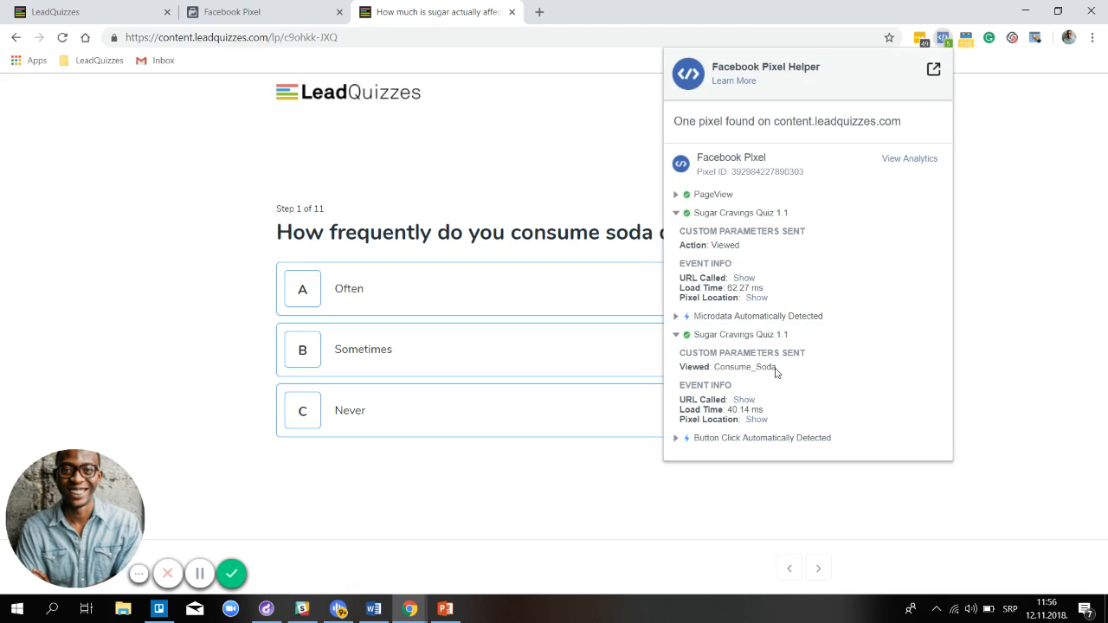
left_click(128, 16)
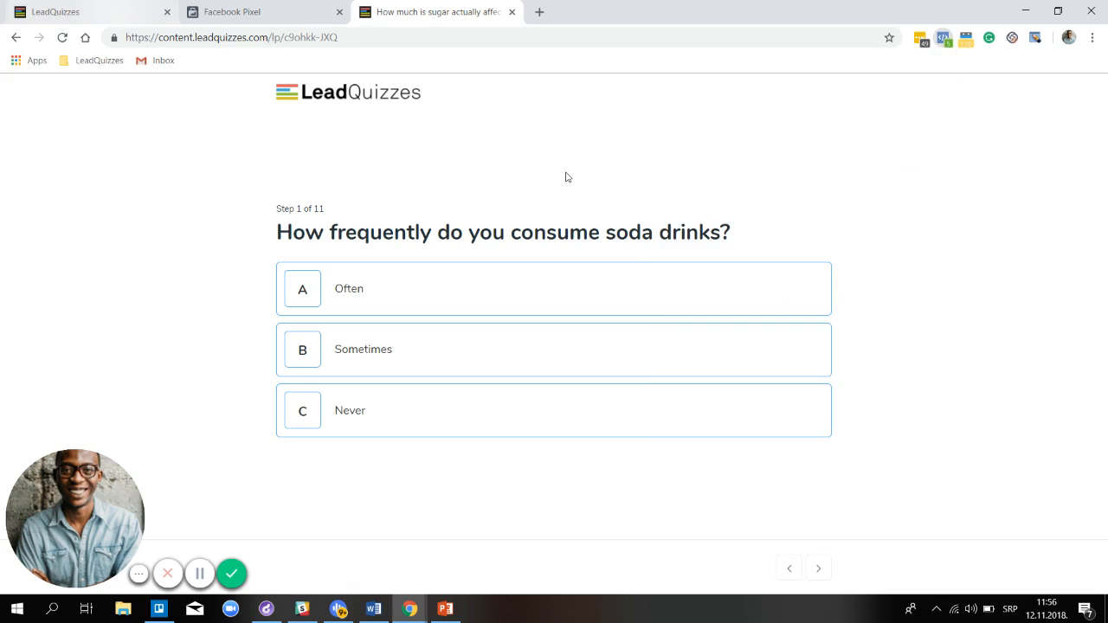
left_click(1010, 553)
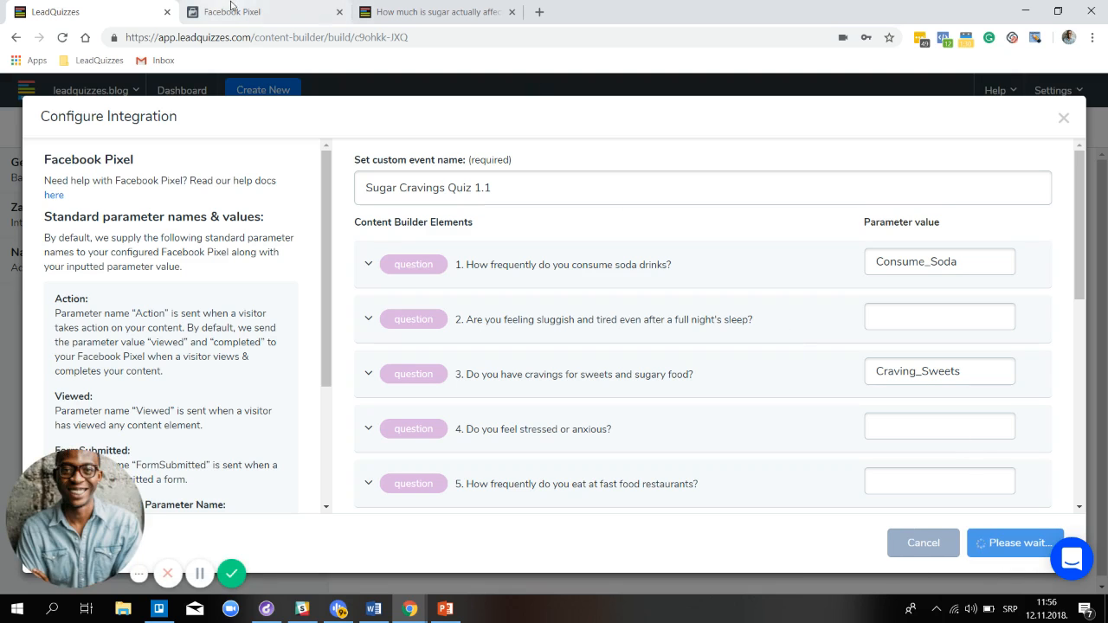
left_click(235, 14)
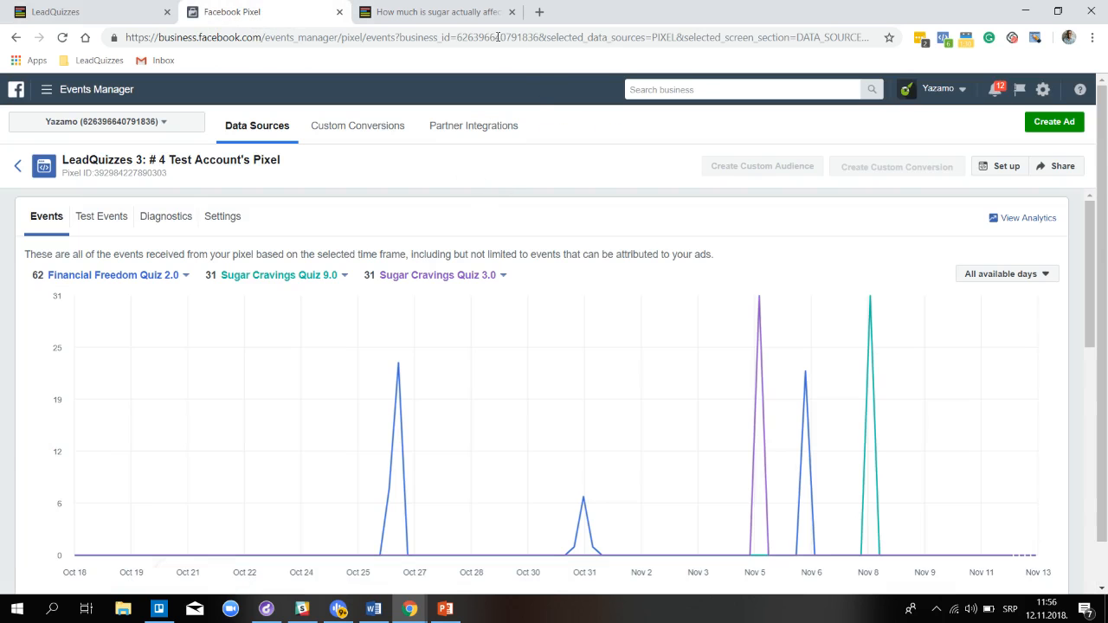
left_click(437, 12)
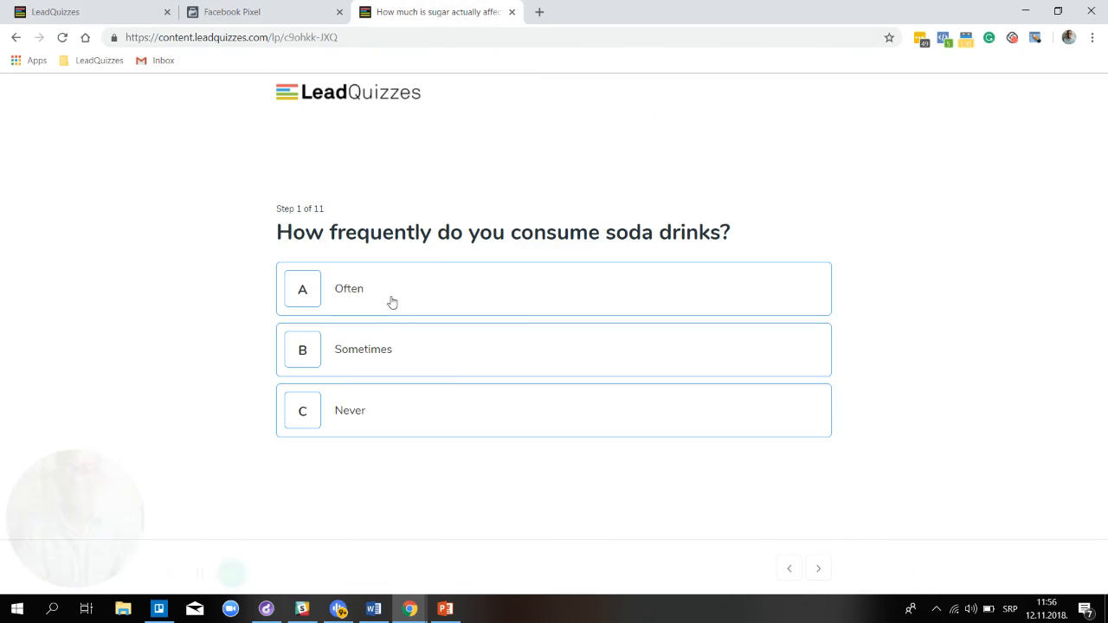
Answer Often to the soda and tiredness questions, checking Pixel Helper shows Answered: Soda_Often
left_click(337, 294)
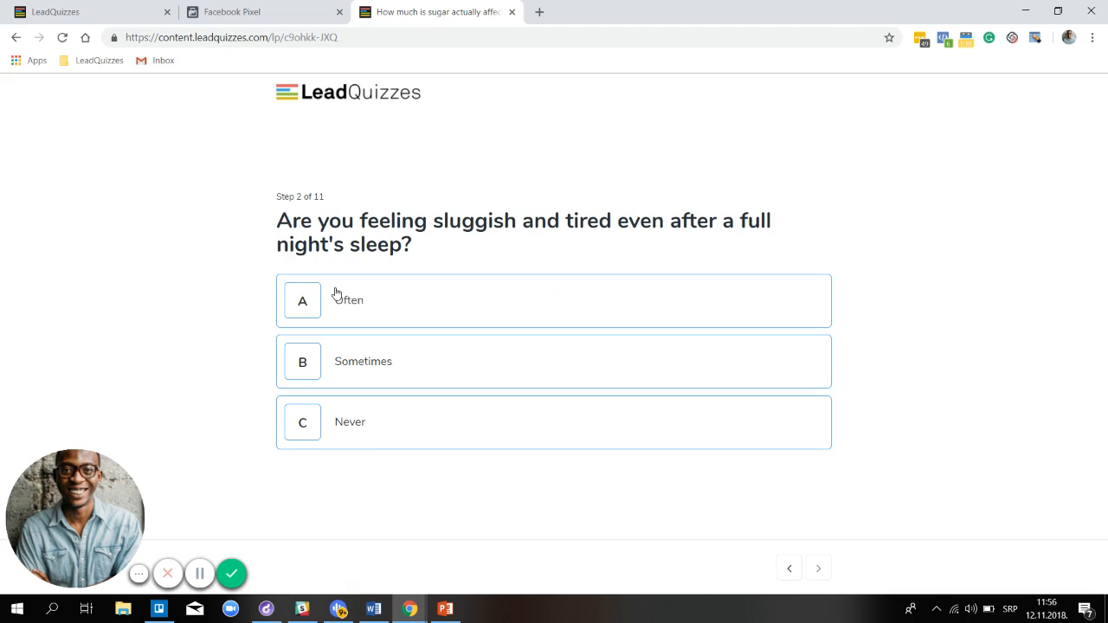
left_click(946, 40)
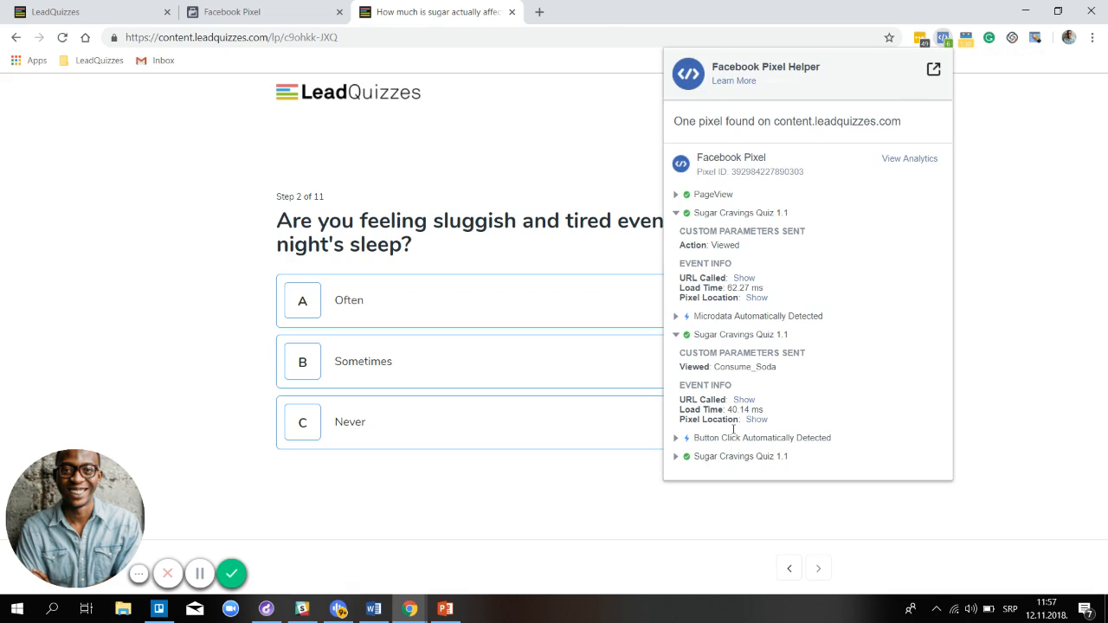
left_click(710, 462)
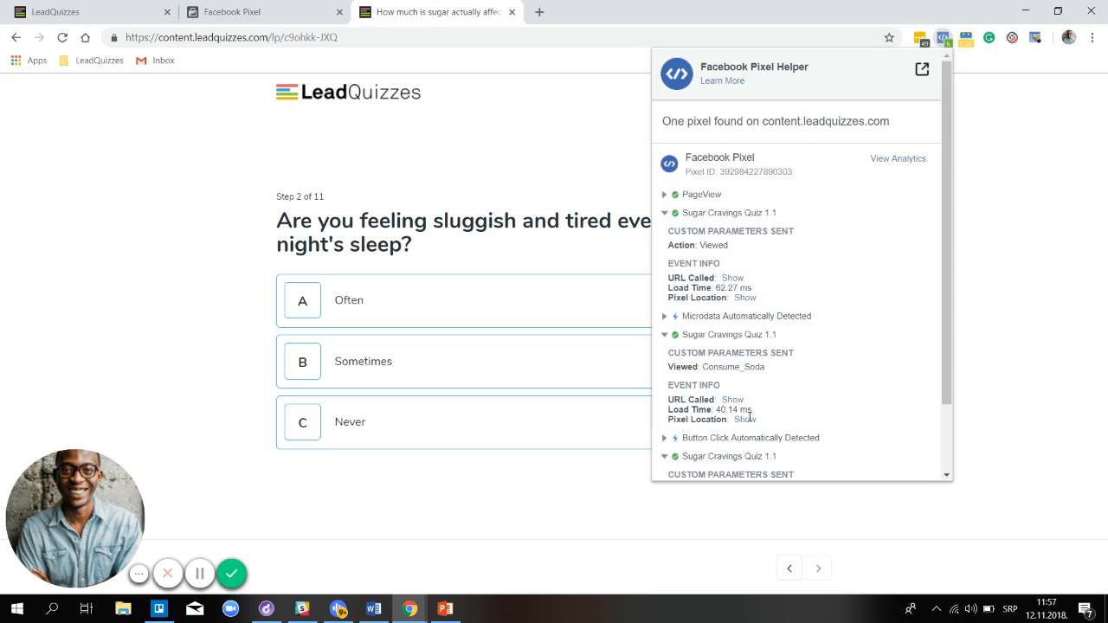
scroll(766, 373, "down", 1)
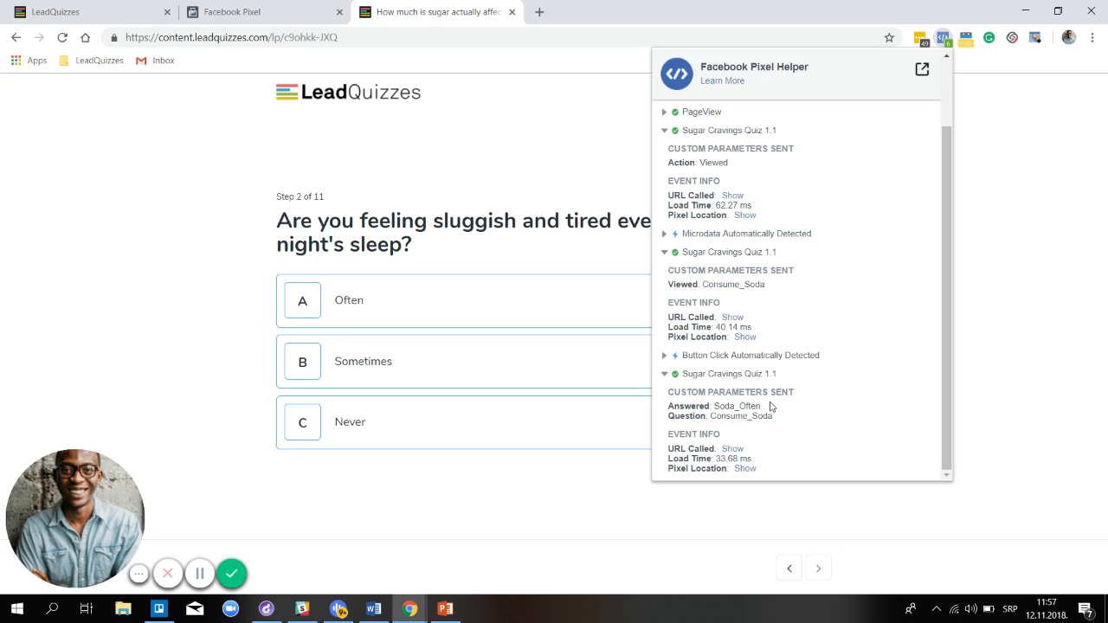
left_click(484, 303)
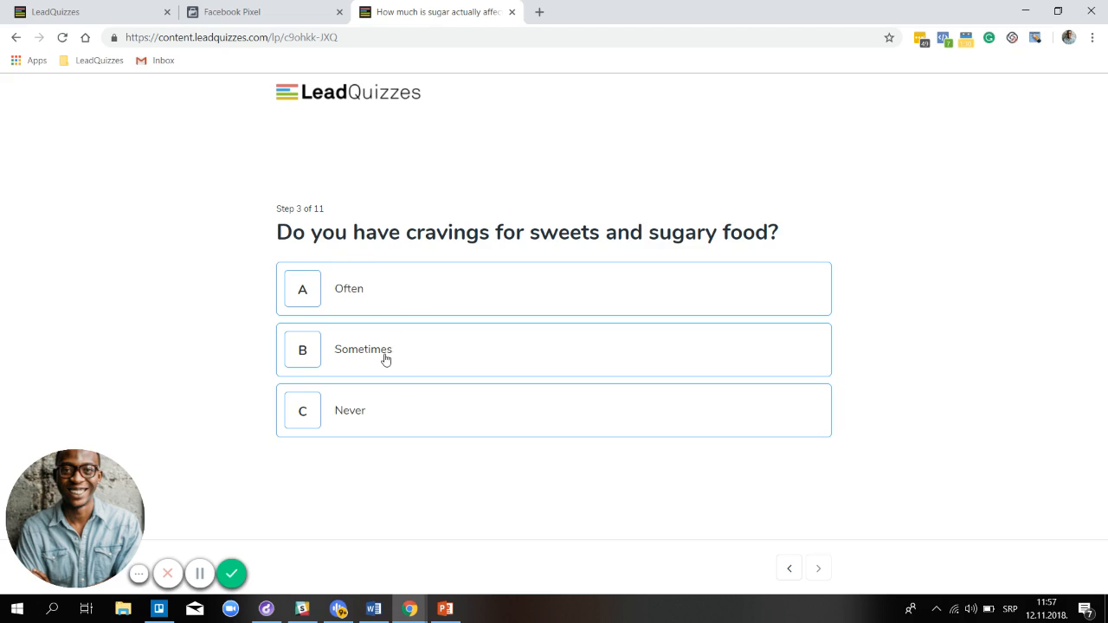
Confirm question 3's Often answer is Cravings_Often, re-save the Facebook Pixel integration, and return to the quiz
left_click(86, 12)
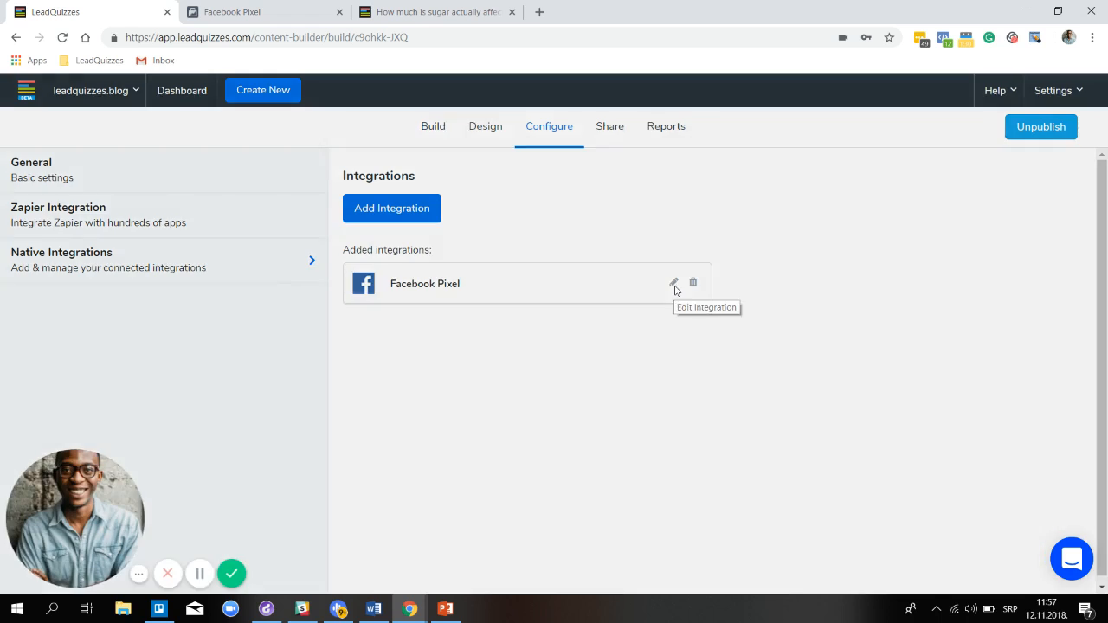
left_click(674, 283)
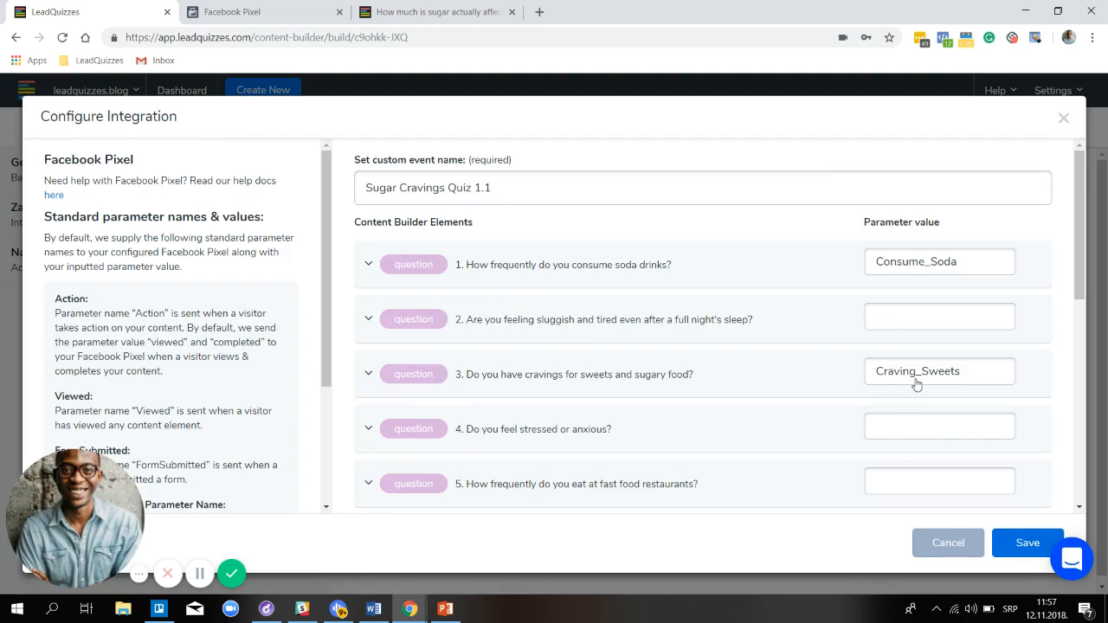
left_click(415, 386)
scroll(532, 385, "down", 1)
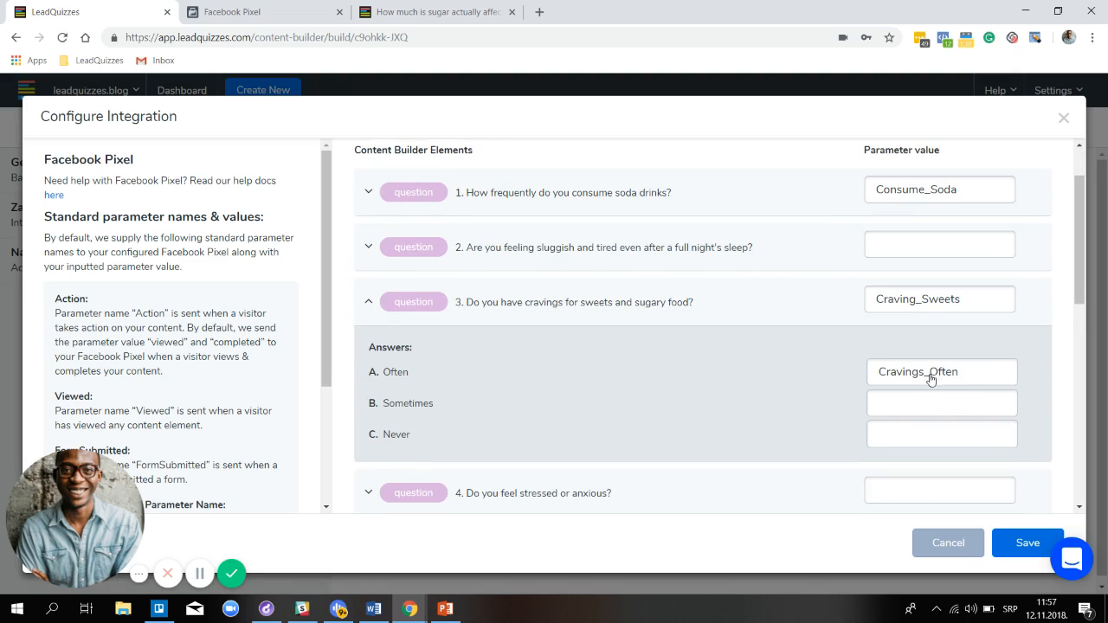
left_click(1026, 546)
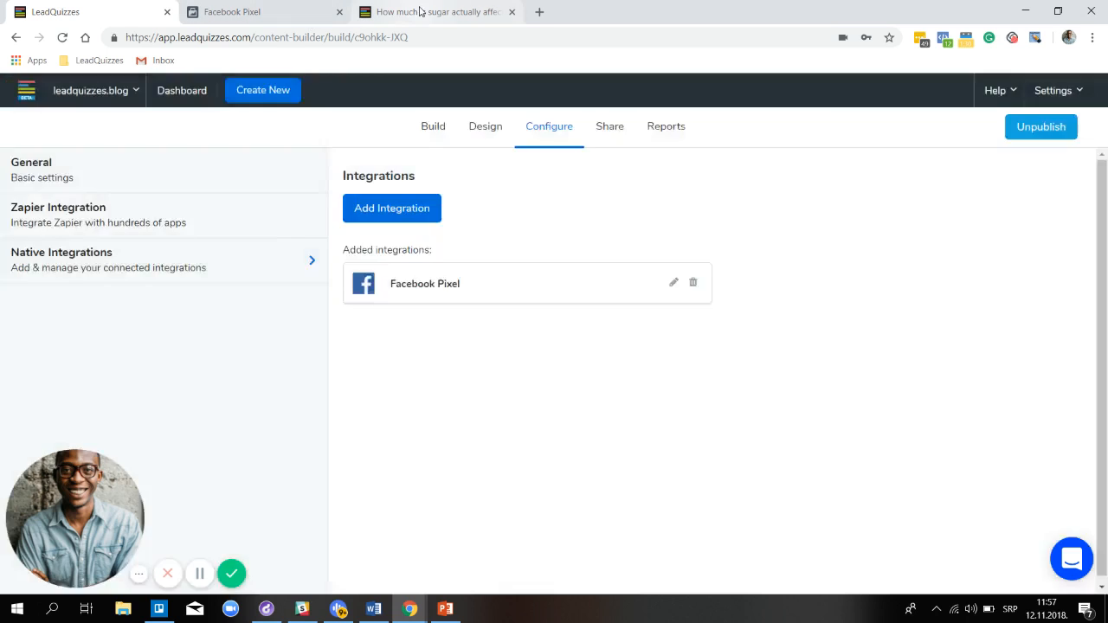
left_click(420, 11)
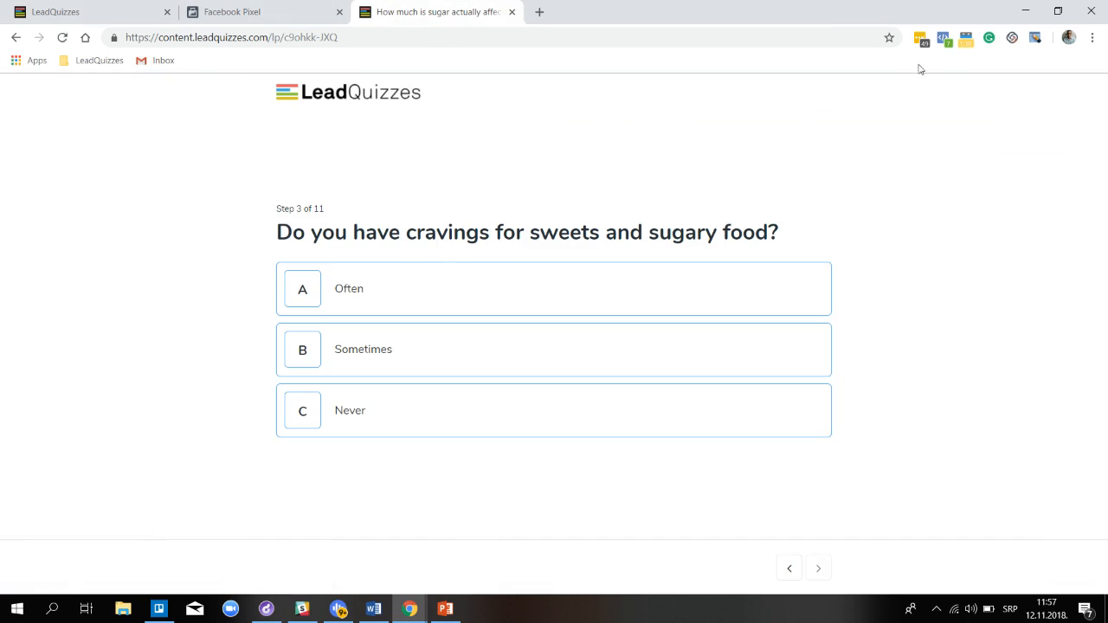
Inspect the latest Sugar Cravings Quiz 1.1 event's parameters in Pixel Helper
left_click(944, 41)
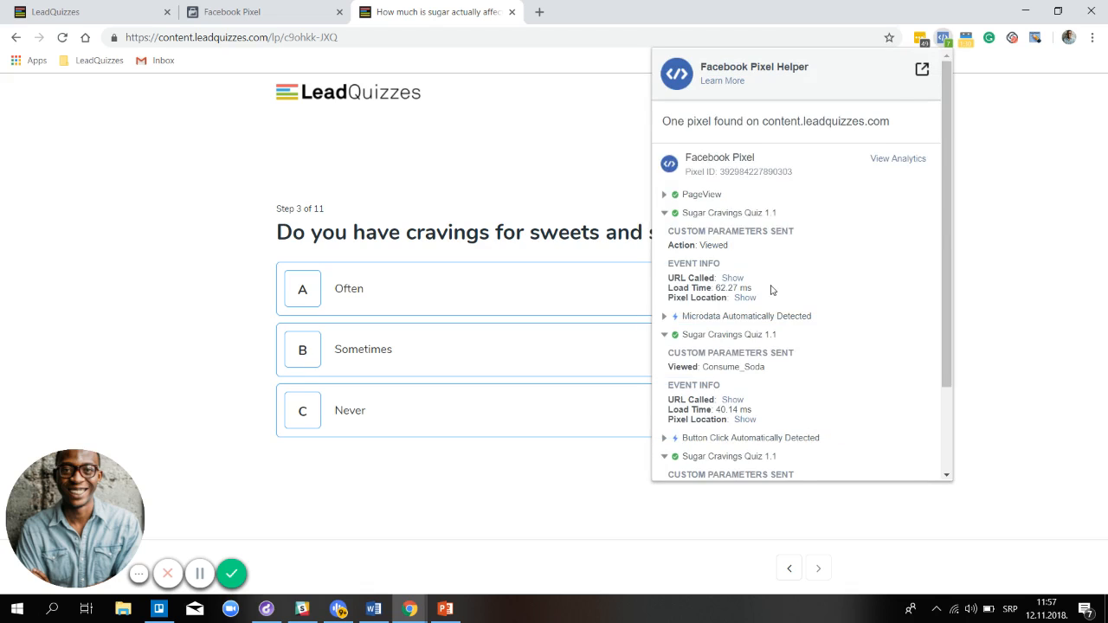
scroll(770, 288, "down", 3)
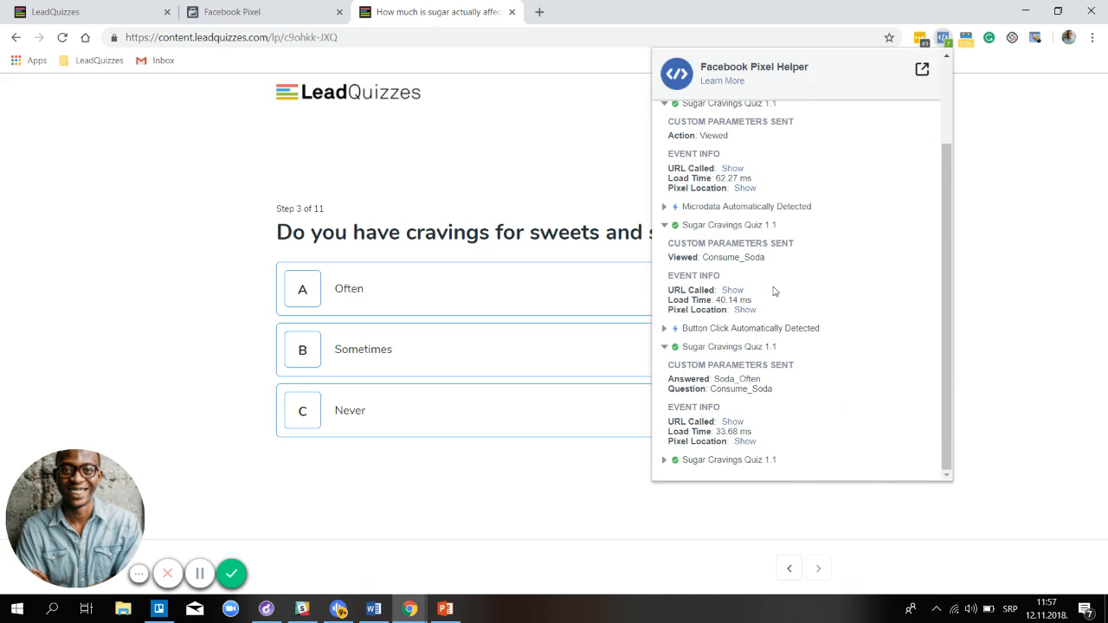
left_click(712, 463)
scroll(728, 416, "down", 2)
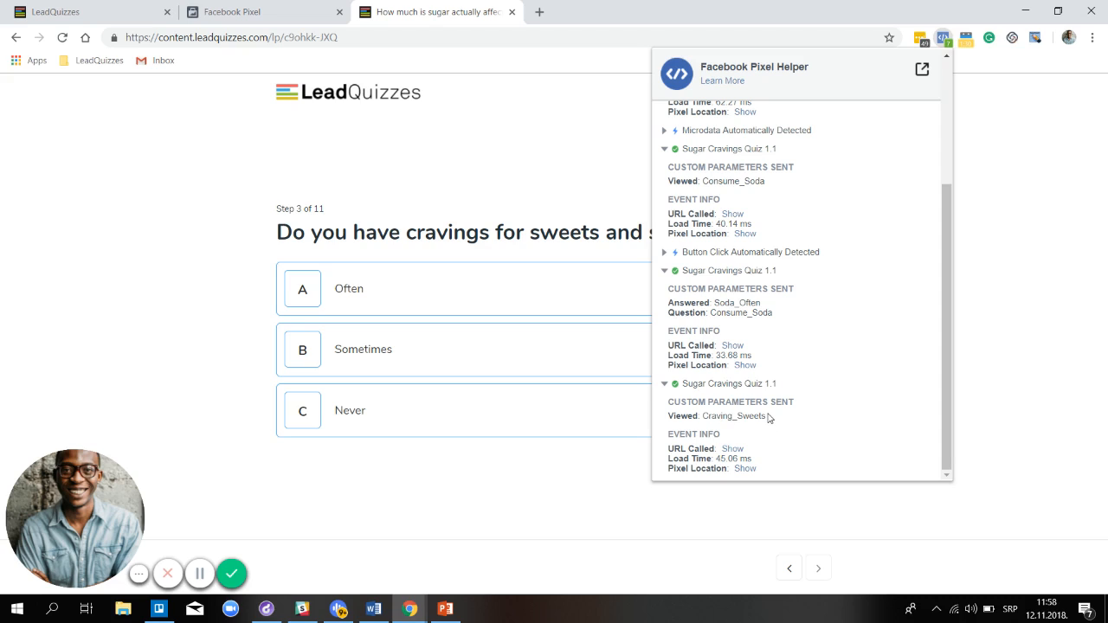
Answer Often on the sweets question and confirm the pixel sent Answered: Cravings_Often, Question: Craving_Sweets
left_click(339, 291)
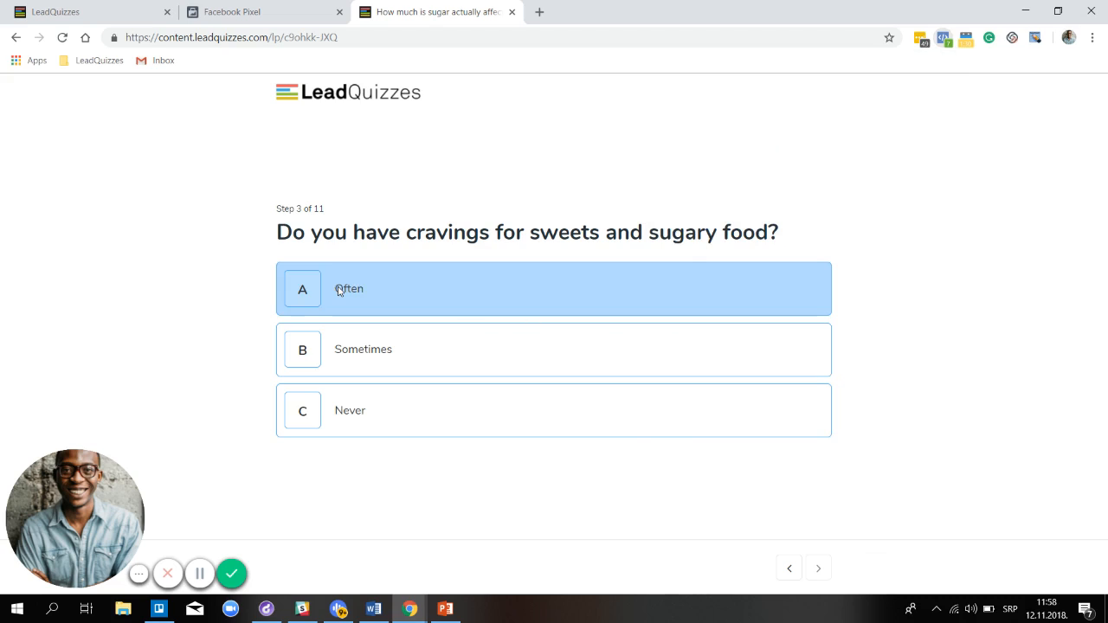
left_click(945, 42)
scroll(790, 279, "down", 3)
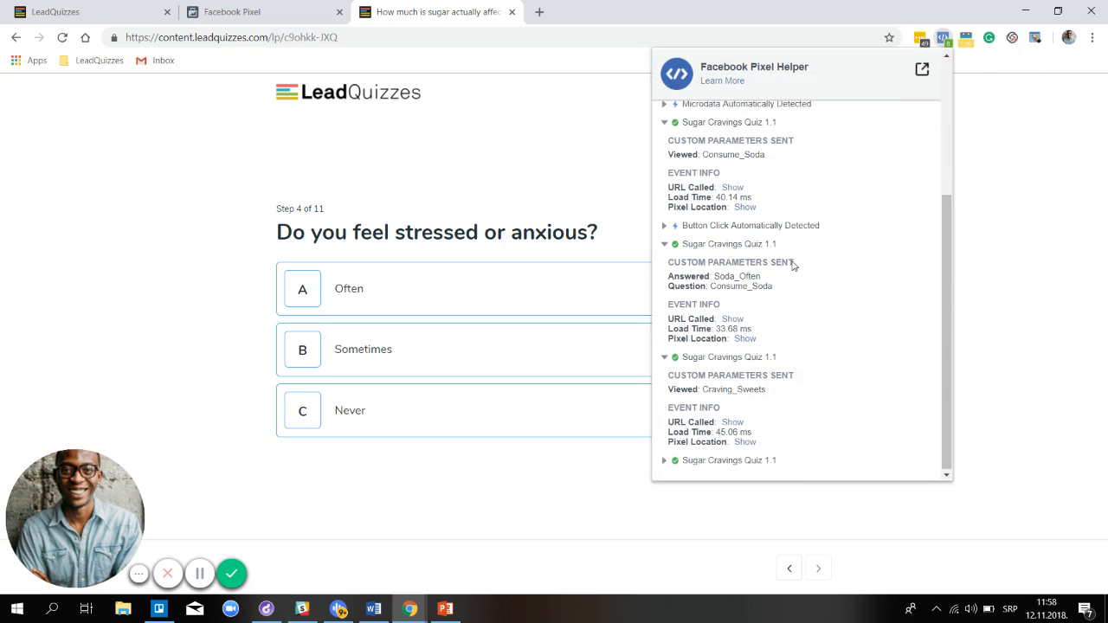
left_click(734, 460)
scroll(777, 370, "down", 1)
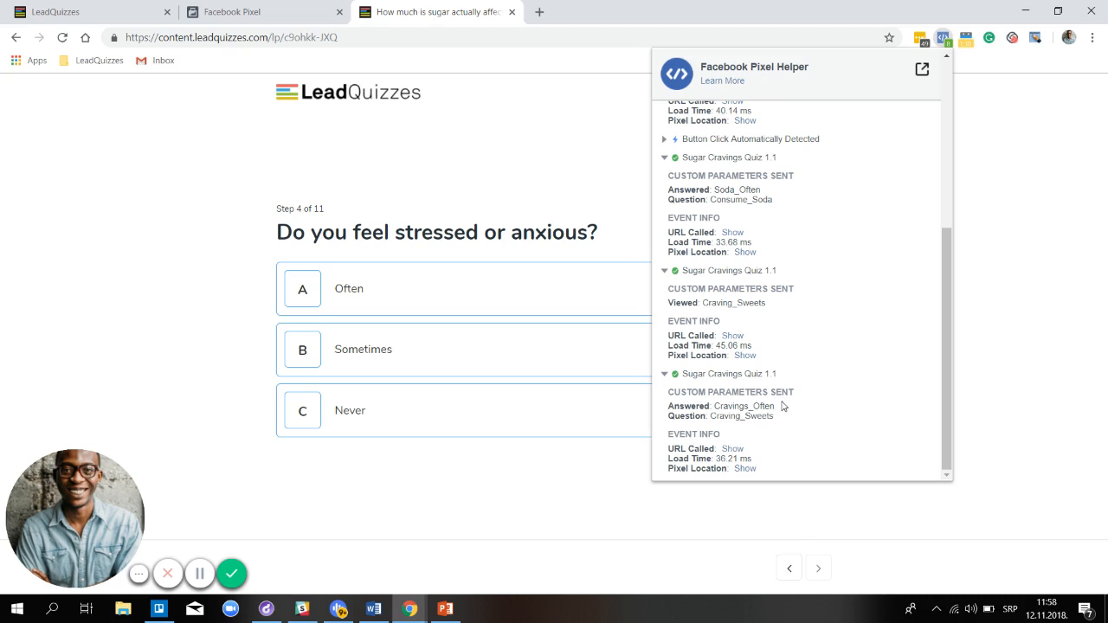
Answer Often to the stress, fast food, concentration and exercise questions, and Yes to the skin question
left_click(389, 301)
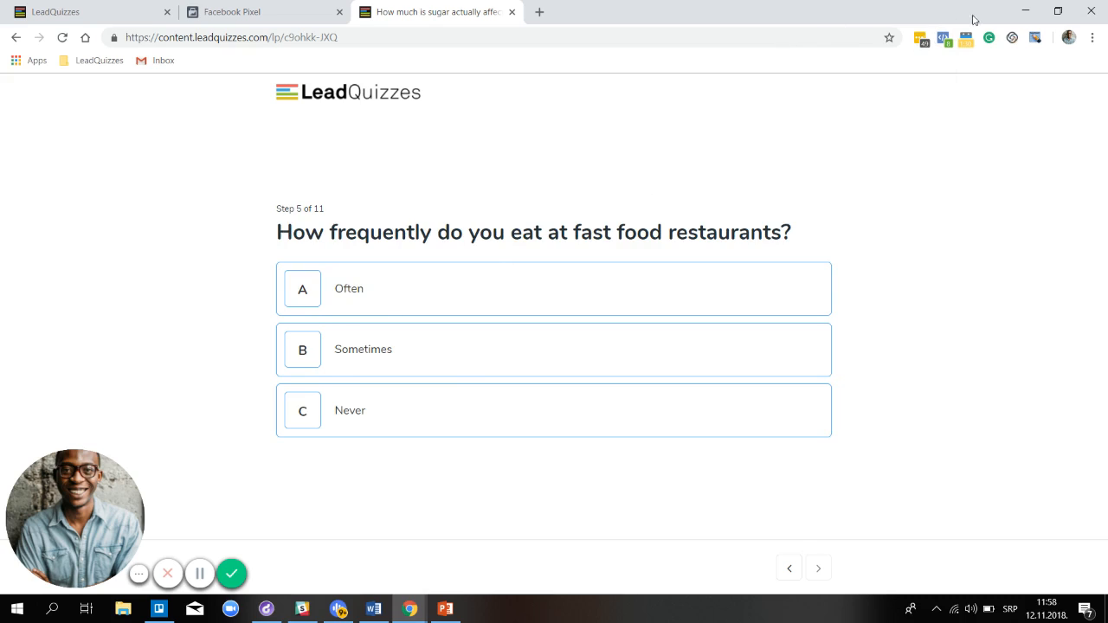
left_click(496, 302)
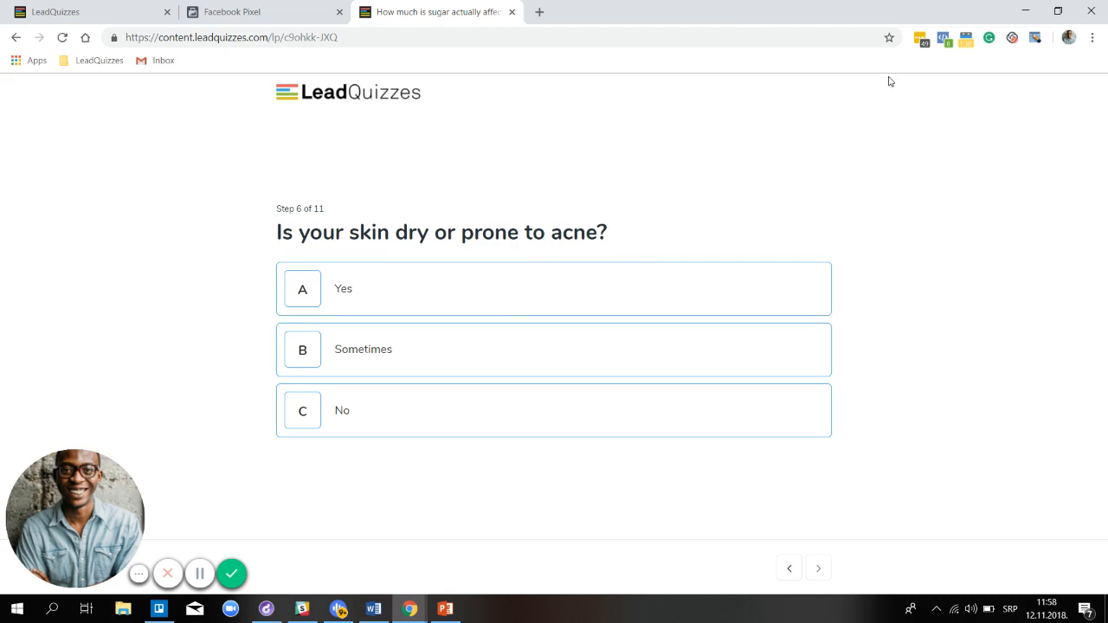
left_click(413, 310)
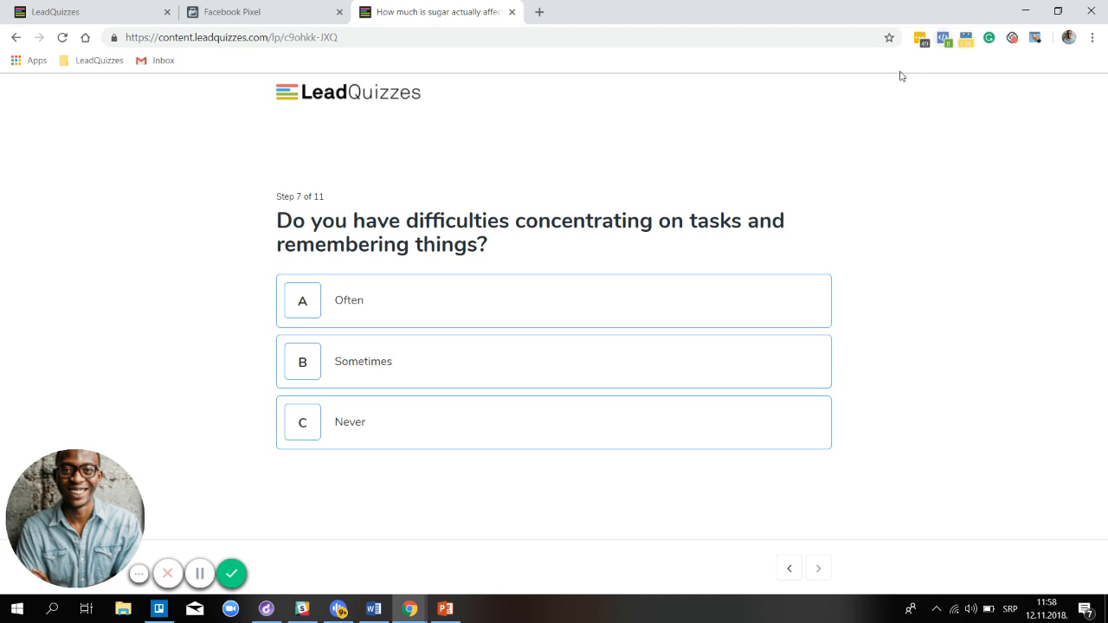
left_click(454, 319)
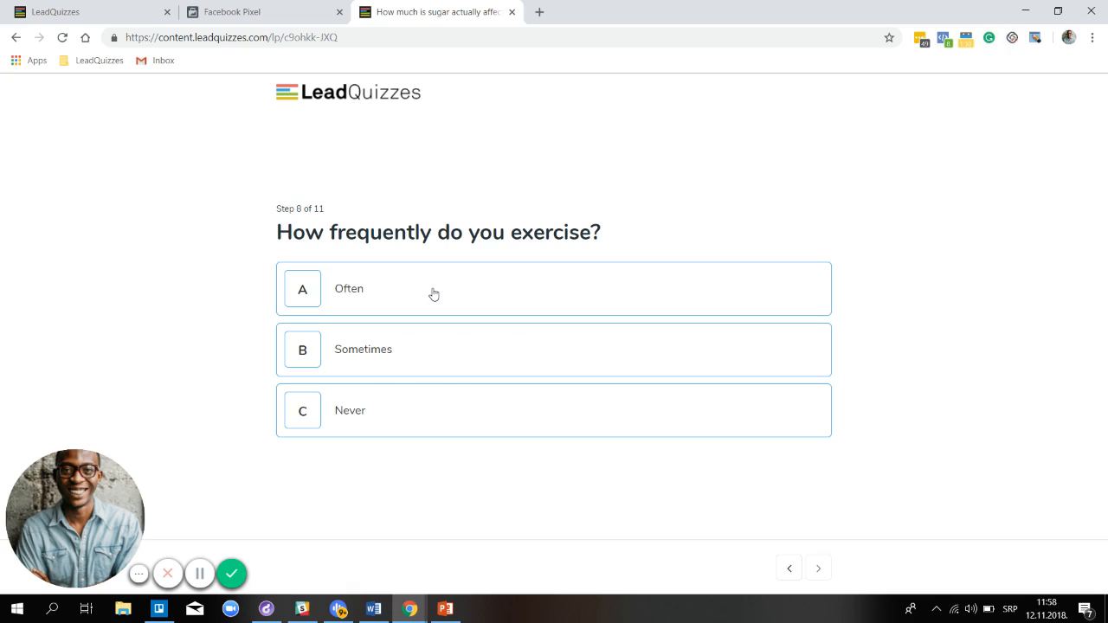
left_click(362, 298)
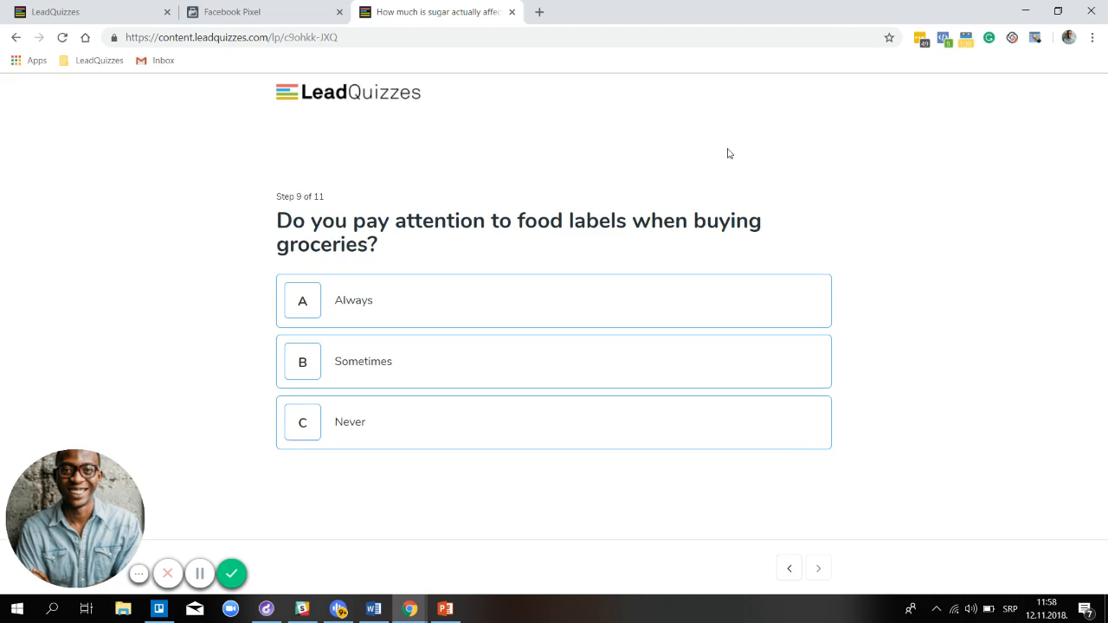
In Pixel Helper, expand the newest Sugar Cravings Quiz 1.1 event to verify Viewed: Food_labels
left_click(947, 42)
scroll(805, 312, "down", 5)
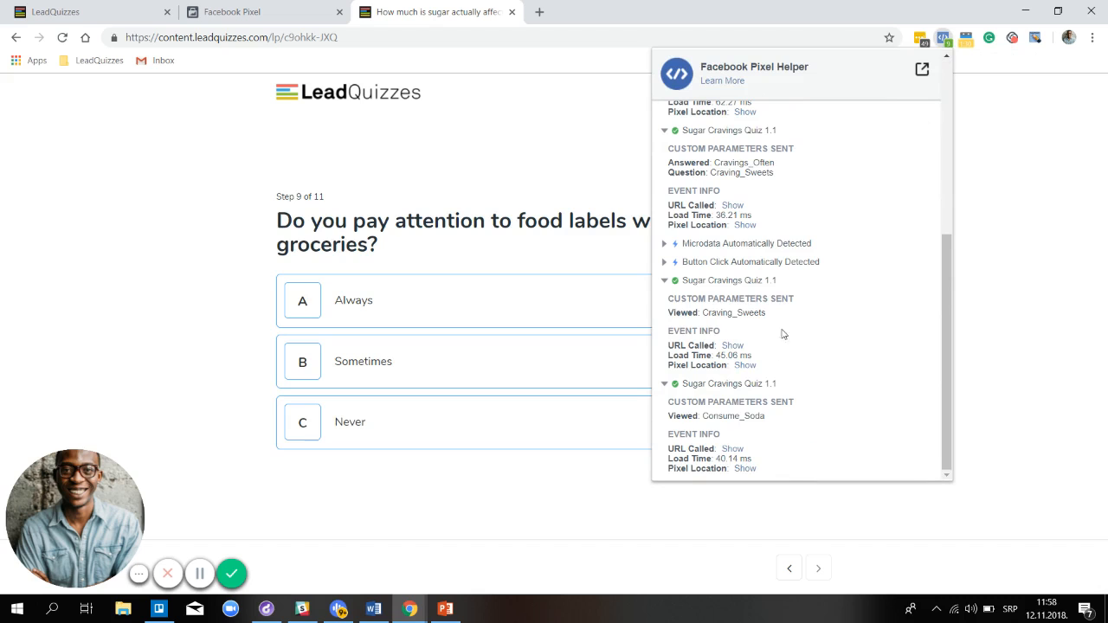
scroll(703, 260, "up", 2)
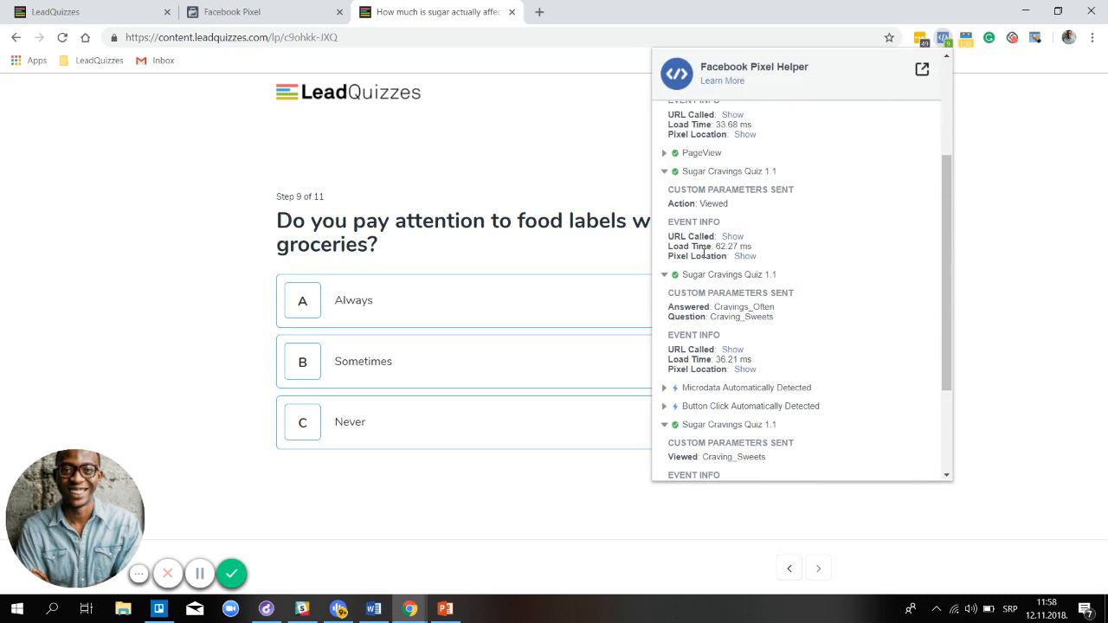
scroll(703, 240, "up", 2)
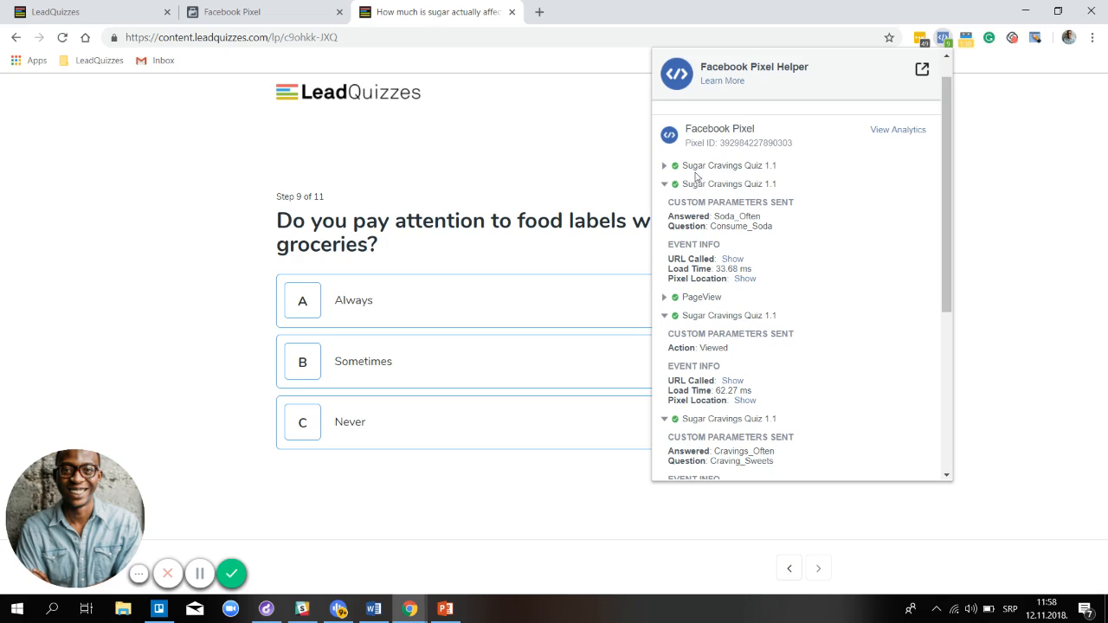
left_click(690, 167)
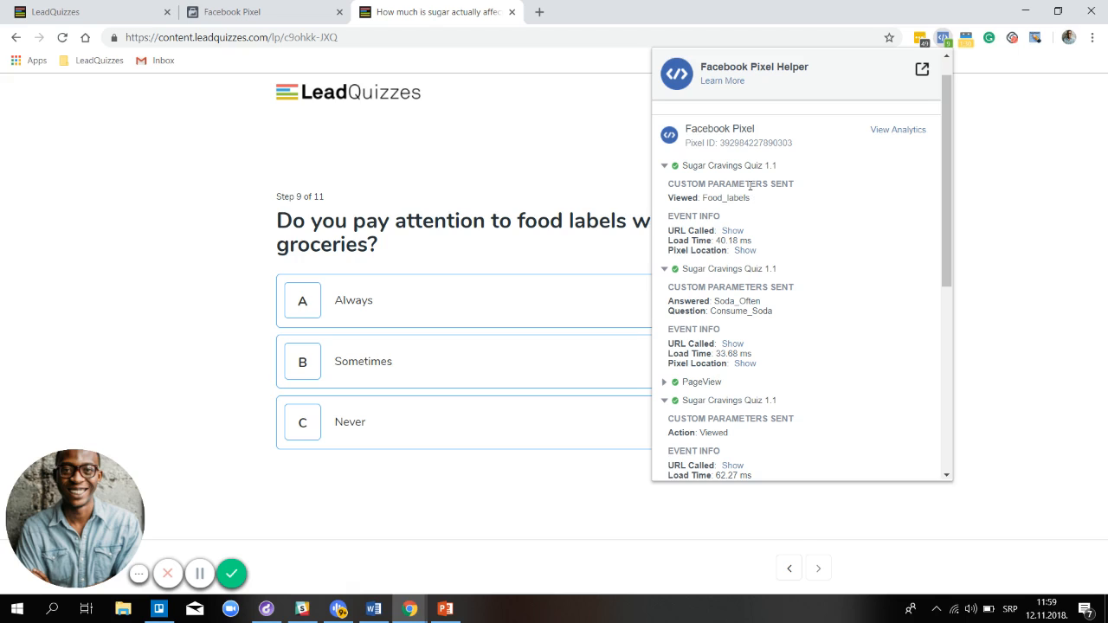
Re-save the Facebook Pixel integration with question 9's Always value, then return to the live quiz
left_click(110, 17)
left_click(110, 17)
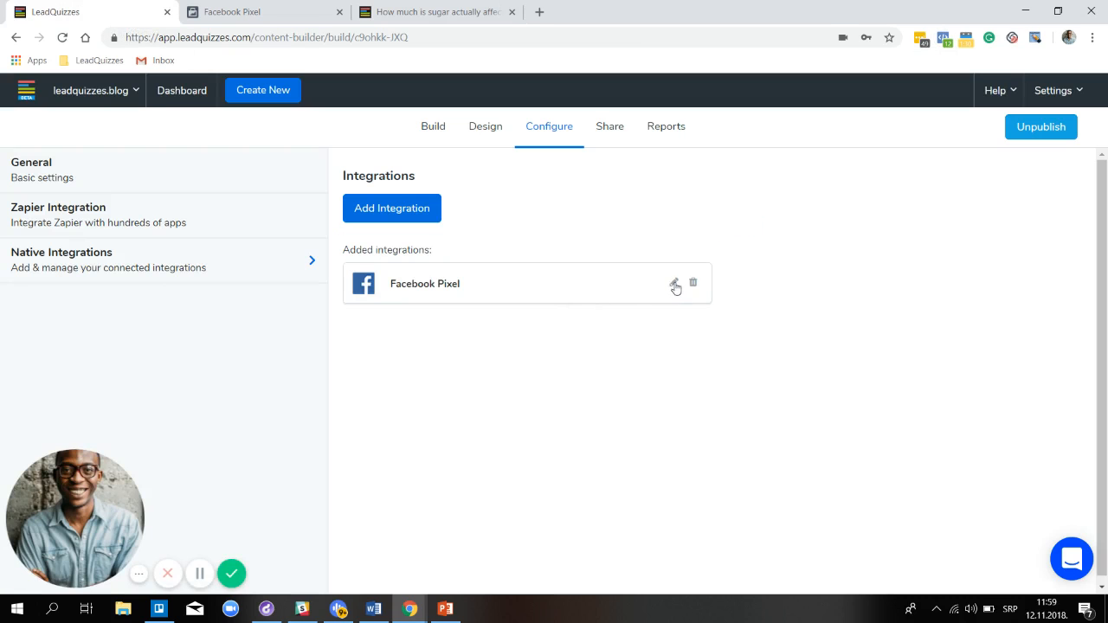
left_click(675, 285)
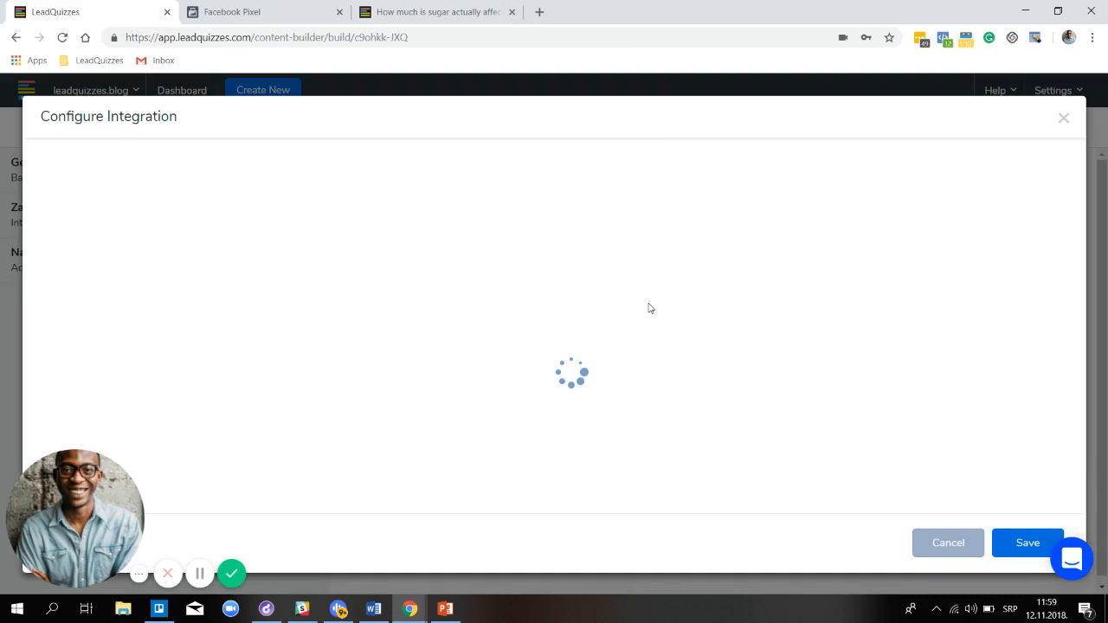
scroll(649, 313, "down", 3)
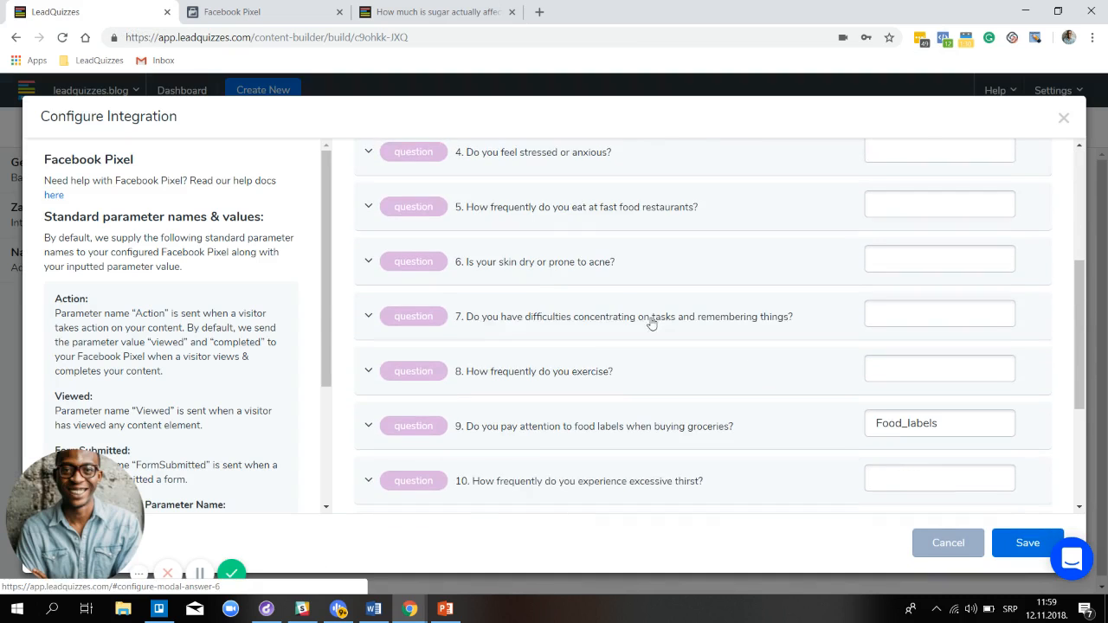
left_click(519, 425)
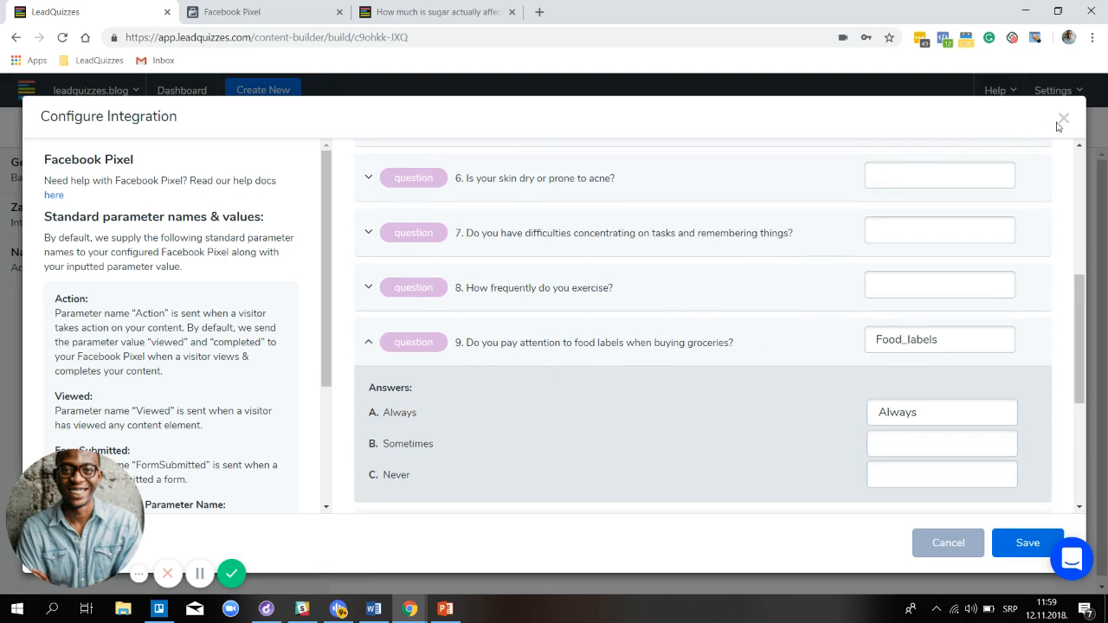
left_click(1028, 542)
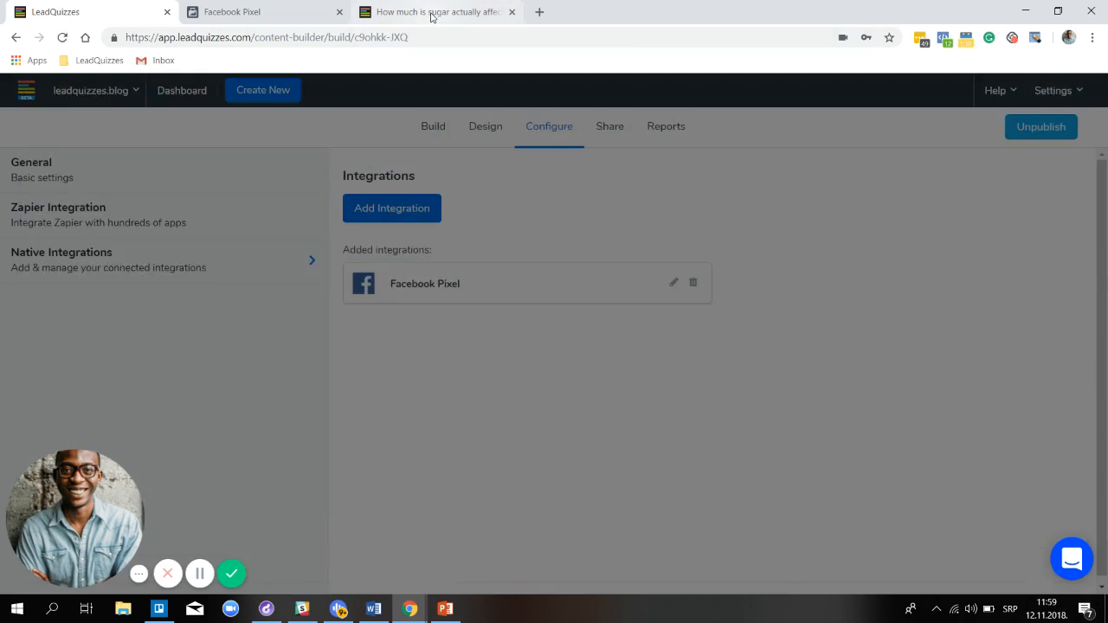
left_click(432, 16)
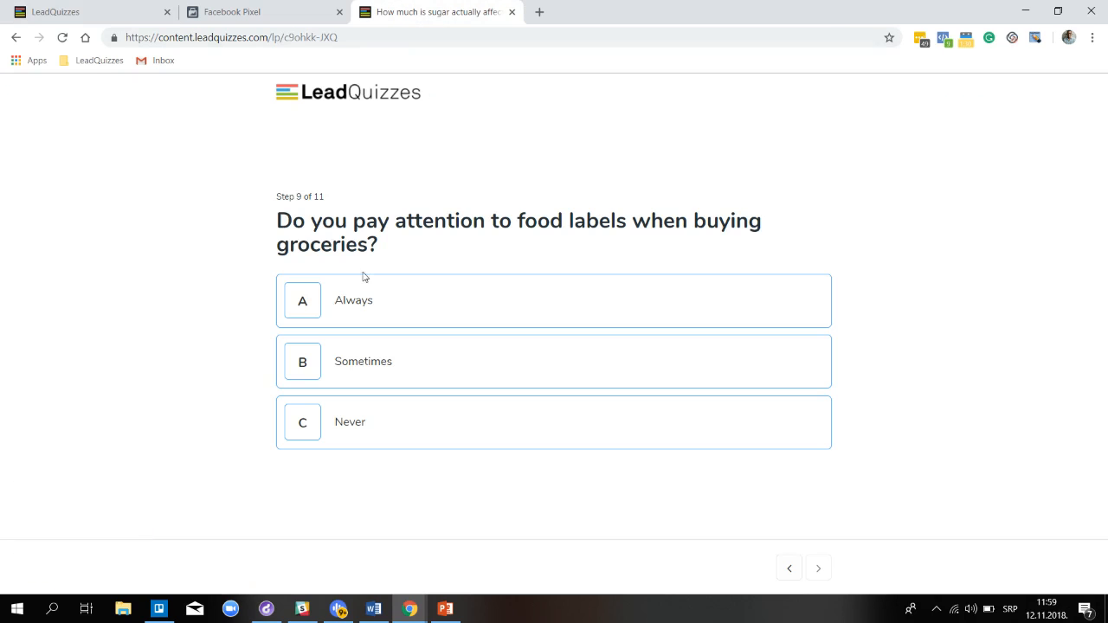
Answer Always for Food_labels, verify the pixel logged it, then answer Often on step 10
left_click(333, 311)
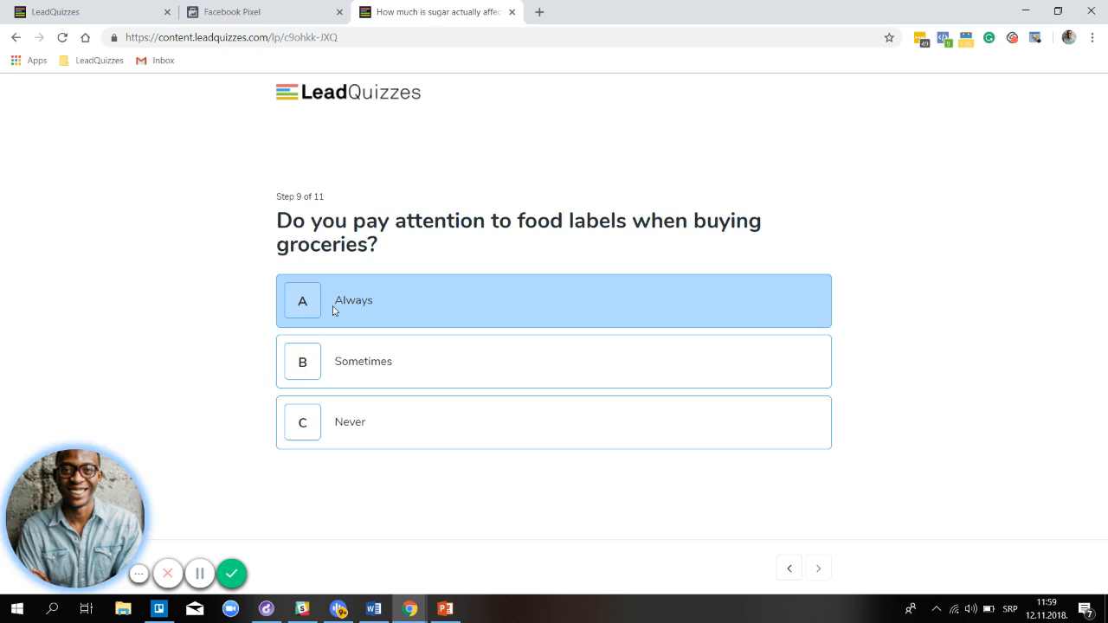
left_click(944, 40)
scroll(779, 346, "down", 5)
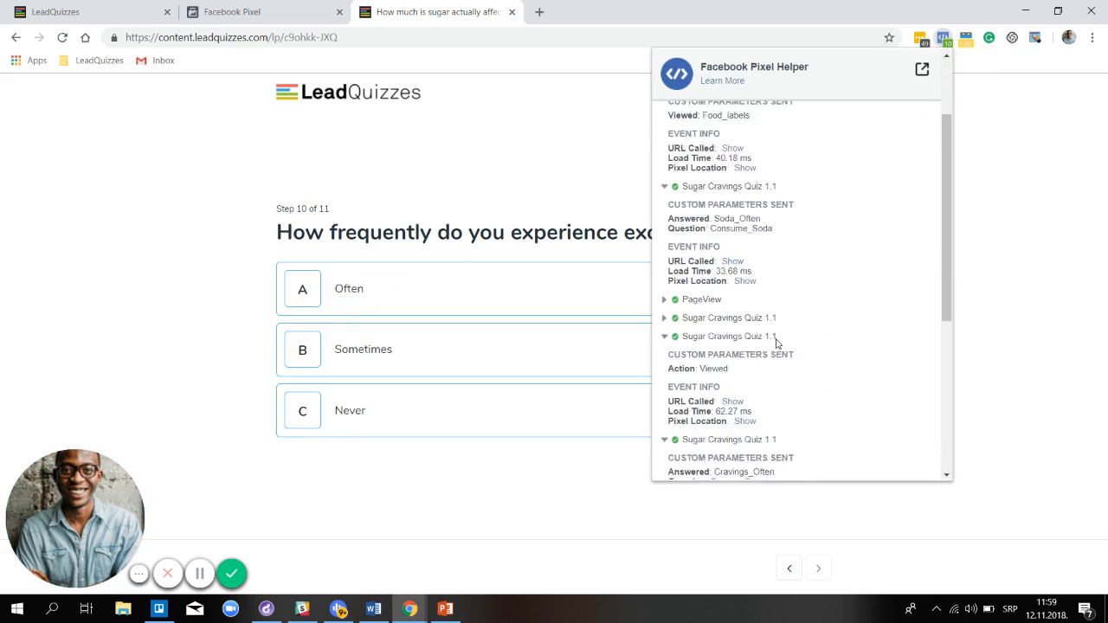
scroll(779, 348, "down", 3)
scroll(779, 347, "up", 5)
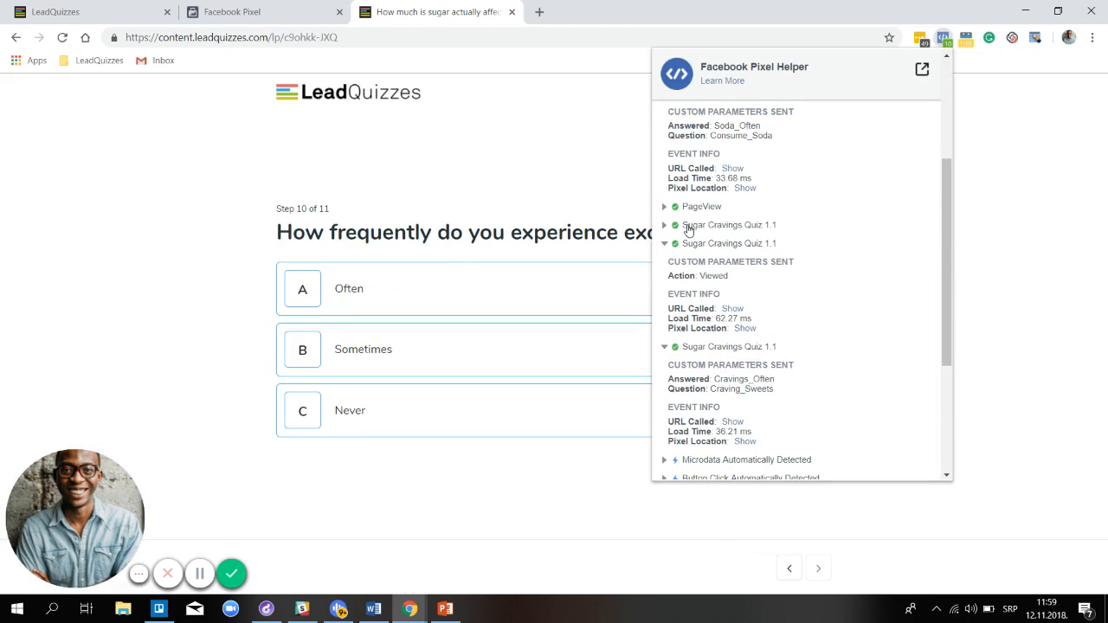
left_click(686, 227)
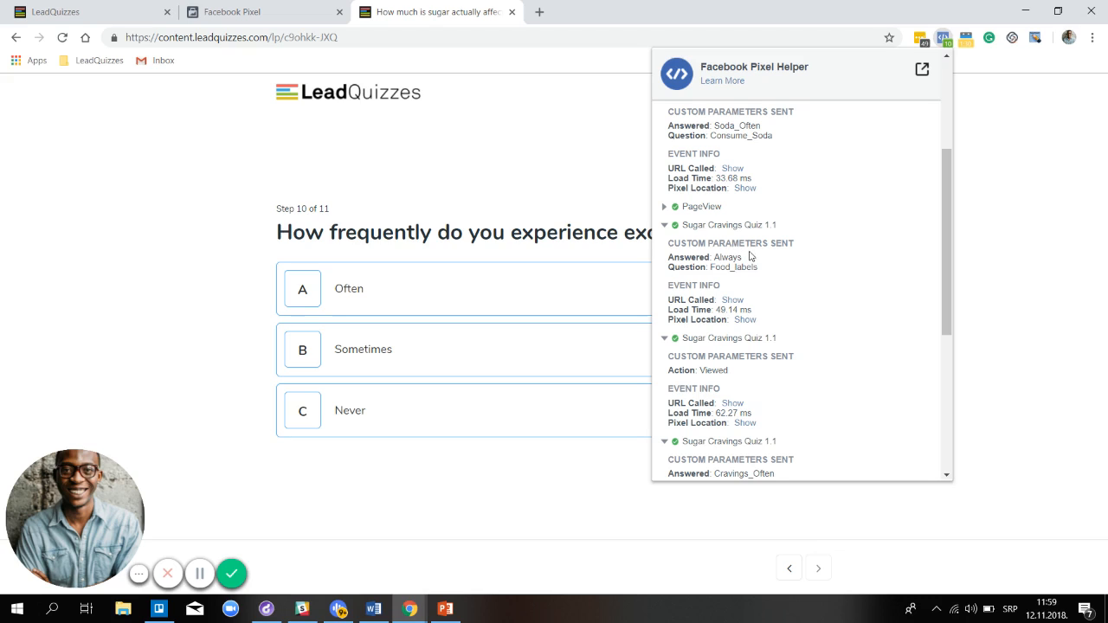
left_click(398, 297)
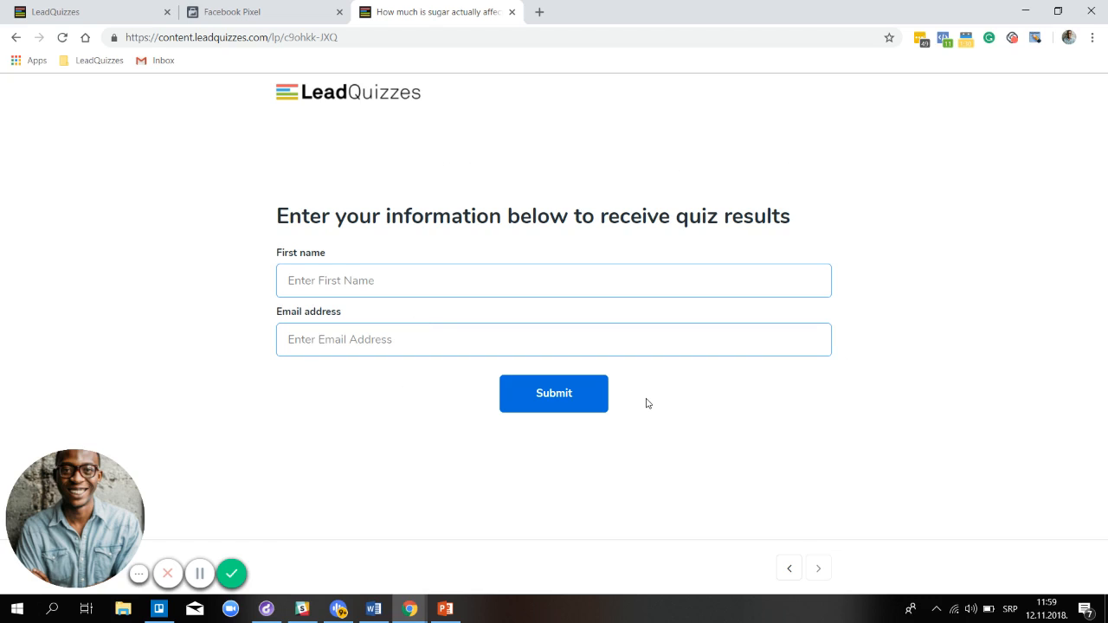
Verify the pixel's Sugar Cravings Quiz 1.1 event with Viewed: SCleads, then dismiss the event list
left_click(943, 43)
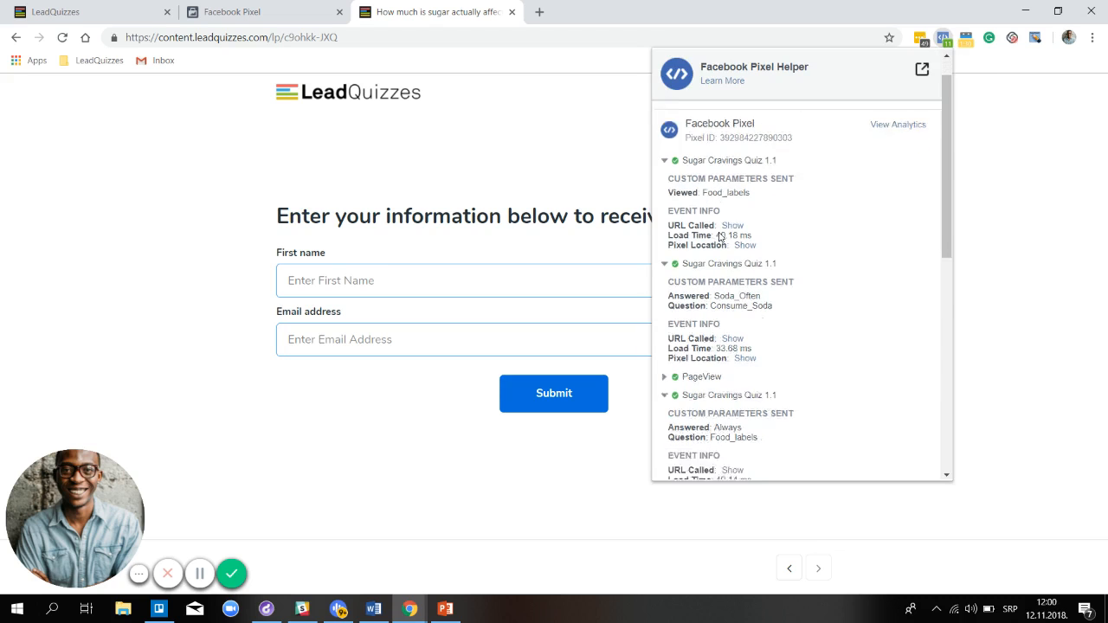
scroll(720, 236, "down", 5)
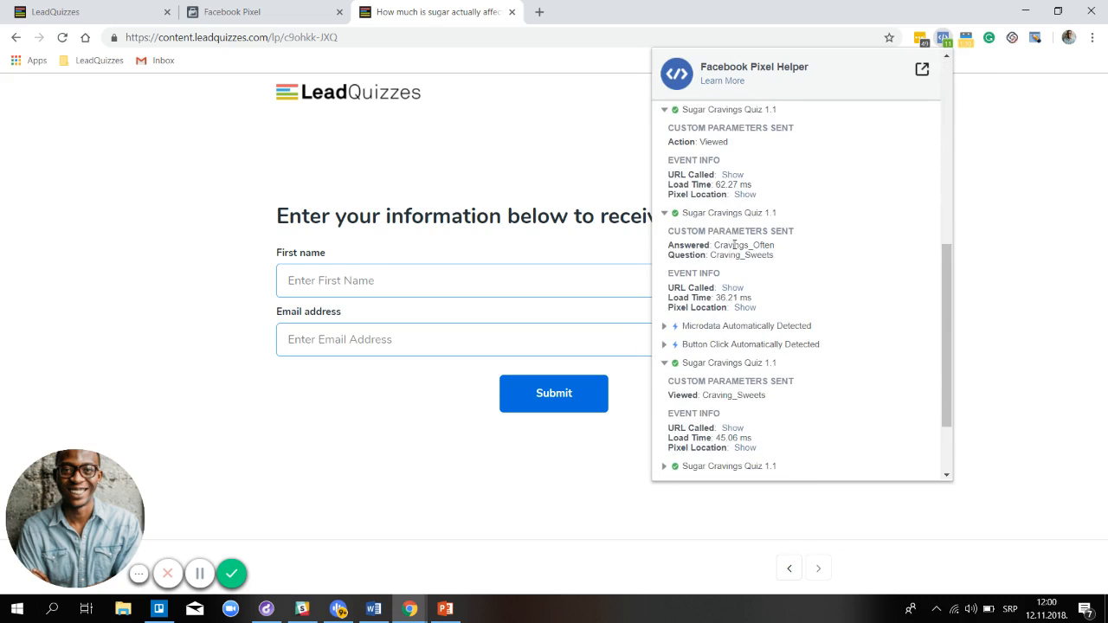
scroll(734, 247, "down", 3)
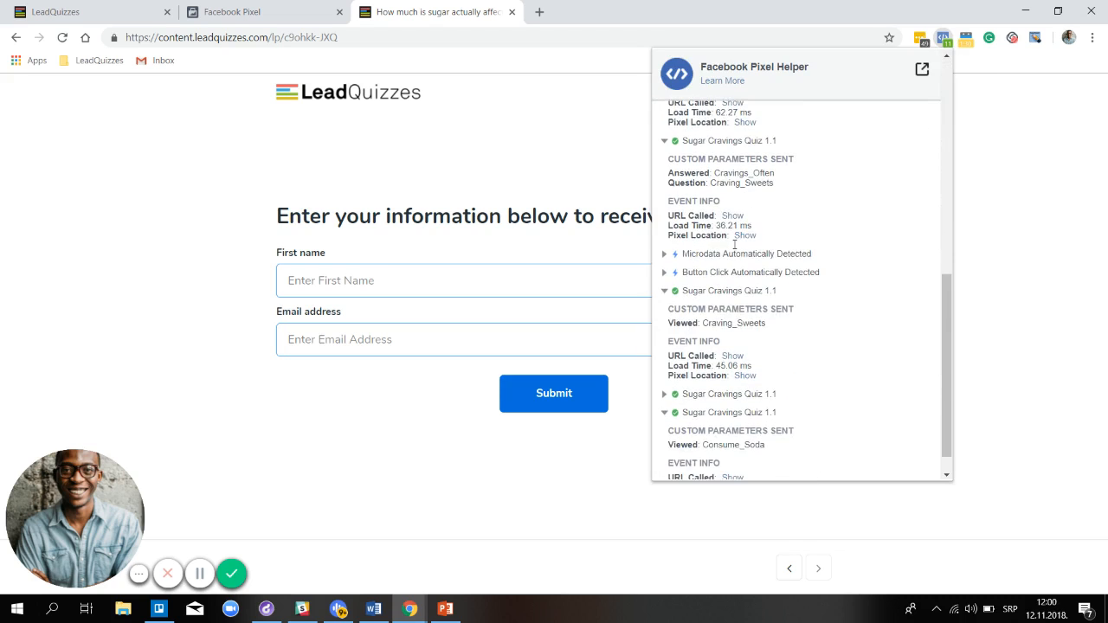
left_click(693, 367)
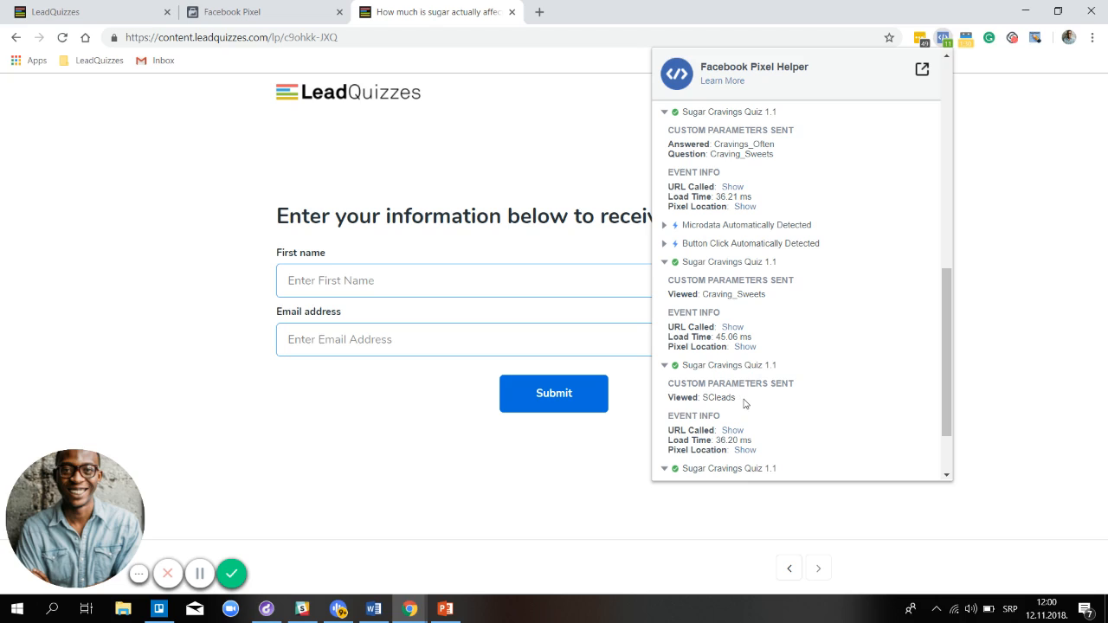
left_click(417, 277)
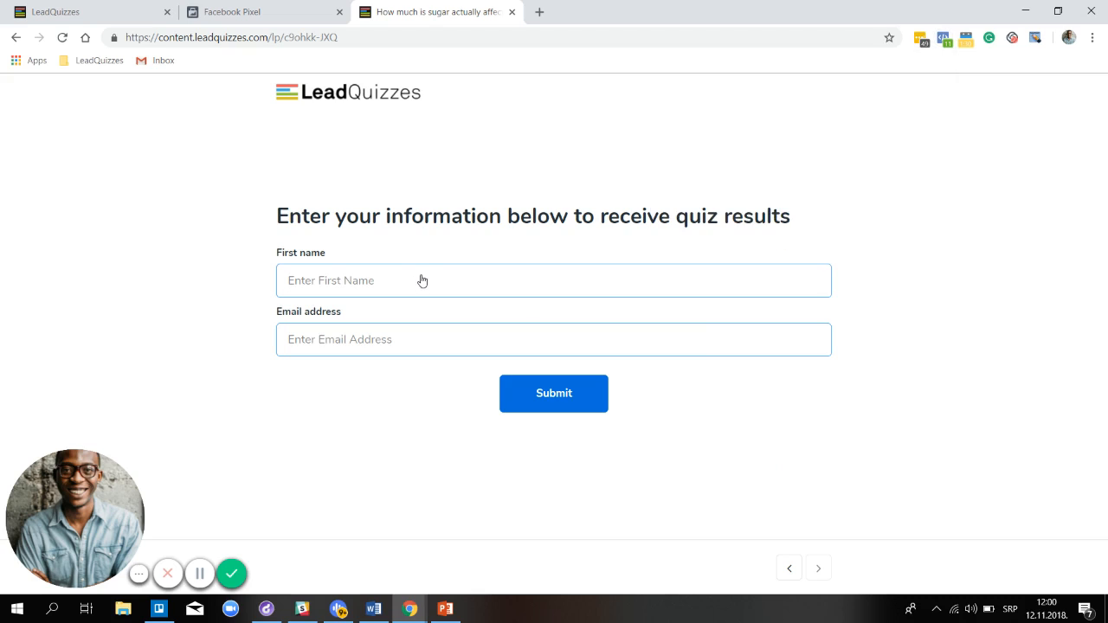
Enter a first name and a test Gmail address on the lead form and submit it
key("Tab")
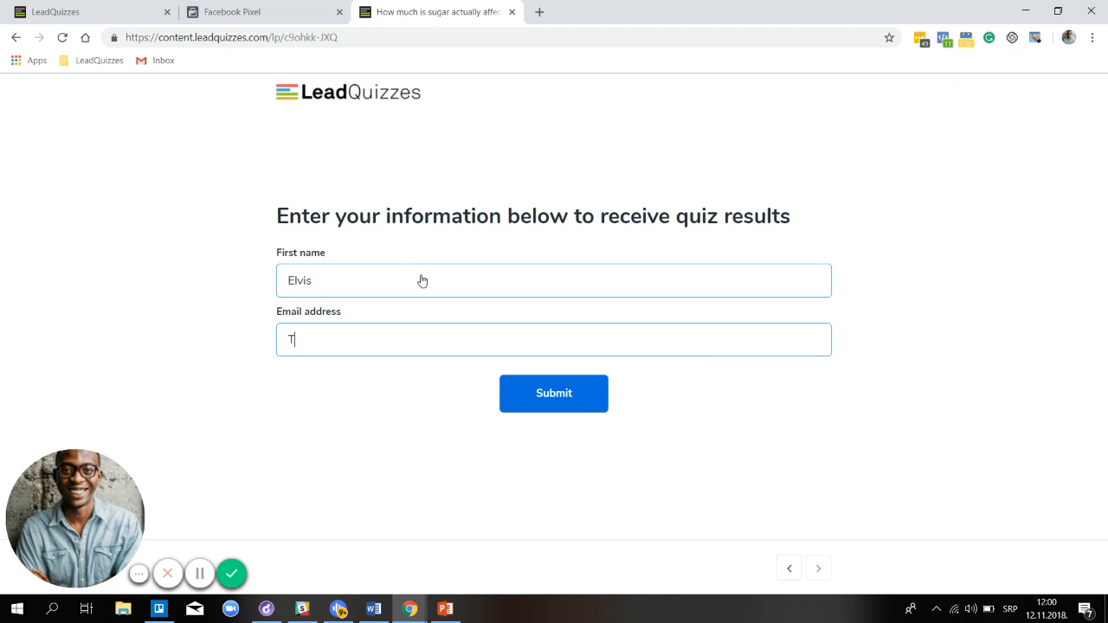
left_click(574, 404)
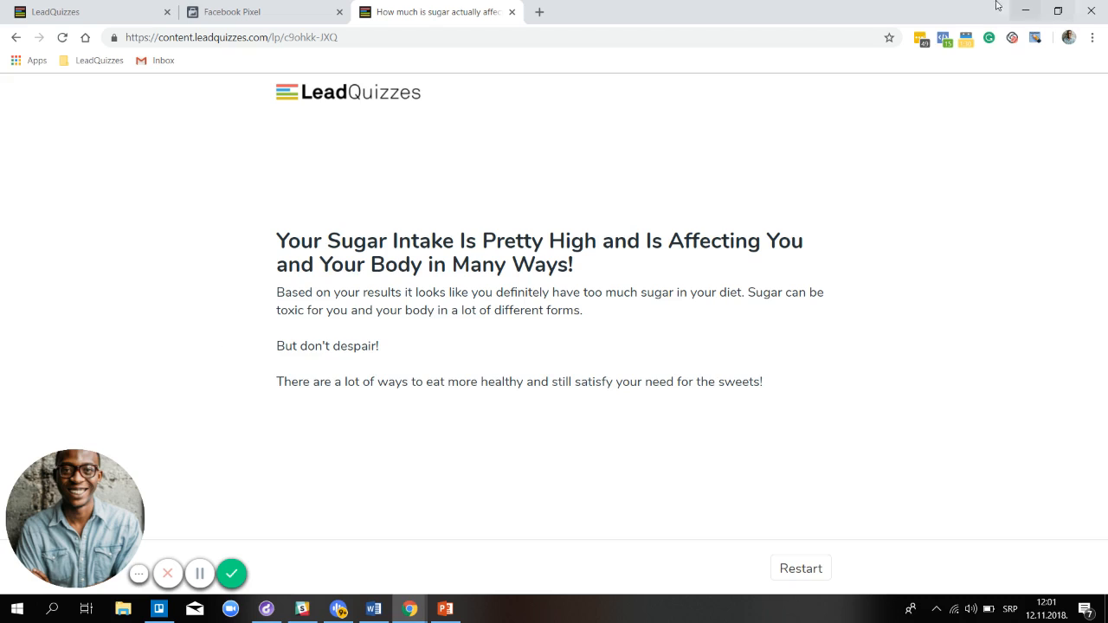
Open Pixel Helper and confirm the latest quiz event reports FormSubmitted SCleads
left_click(944, 39)
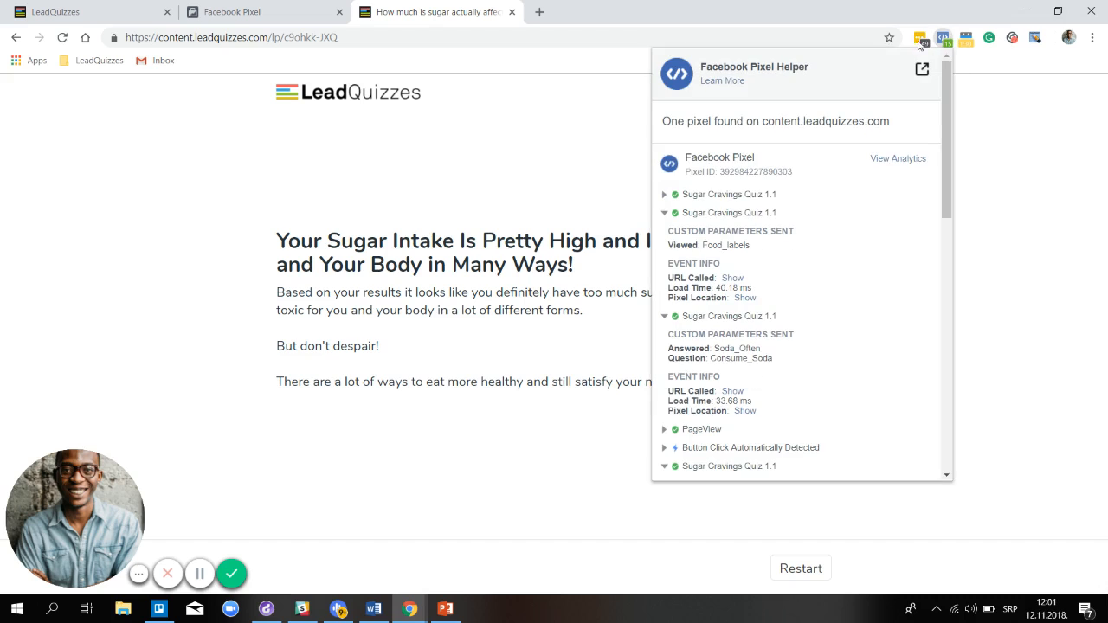
left_click(709, 195)
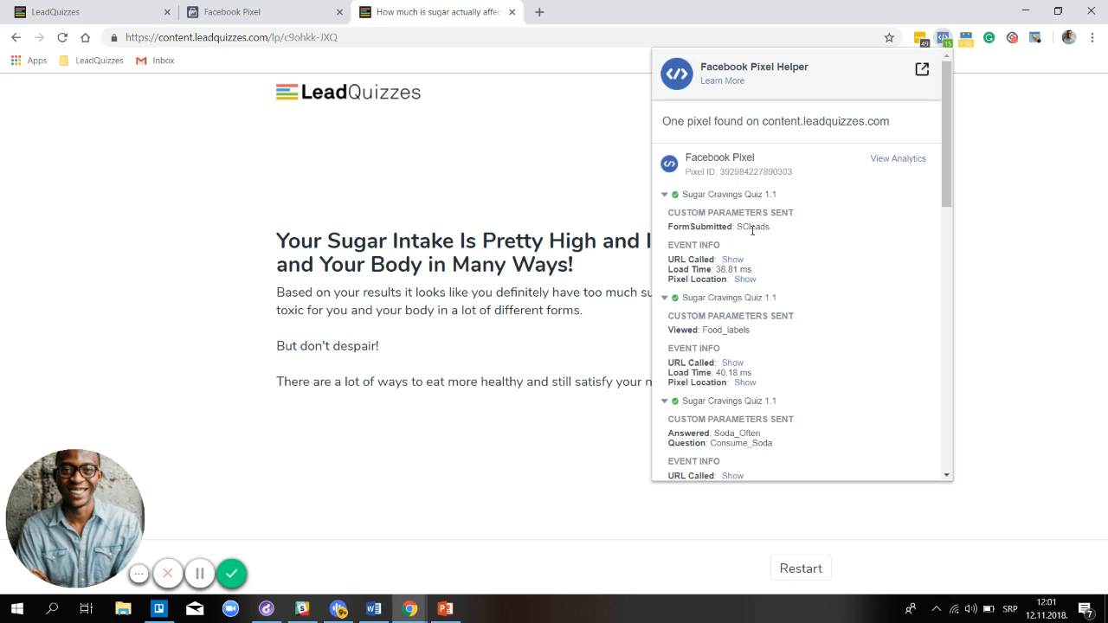
scroll(782, 240, "down", 3)
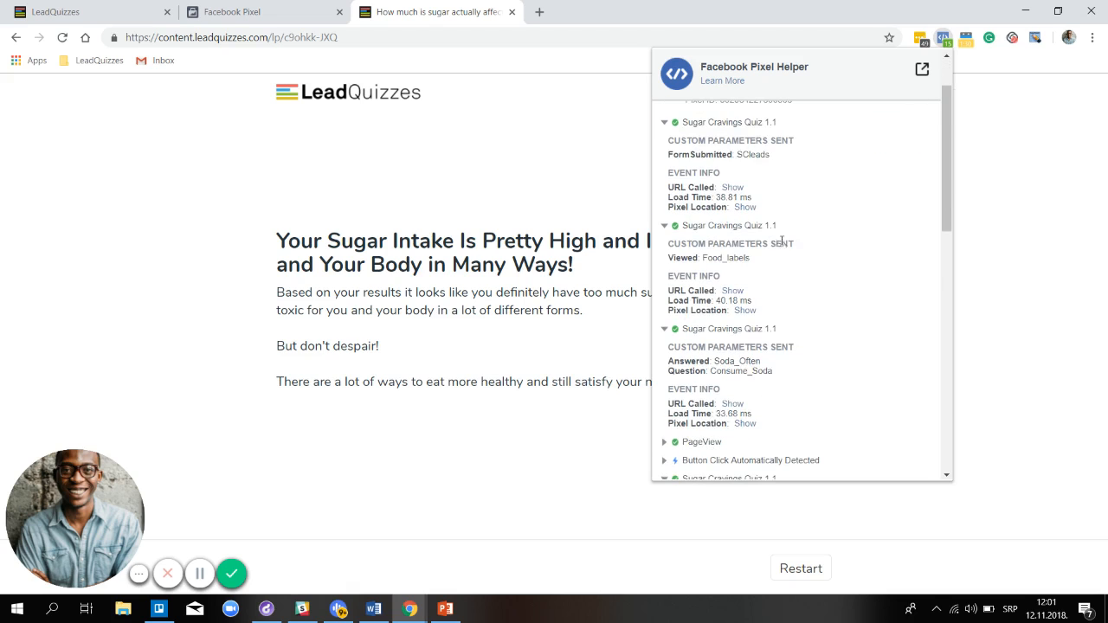
scroll(783, 243, "down", 5)
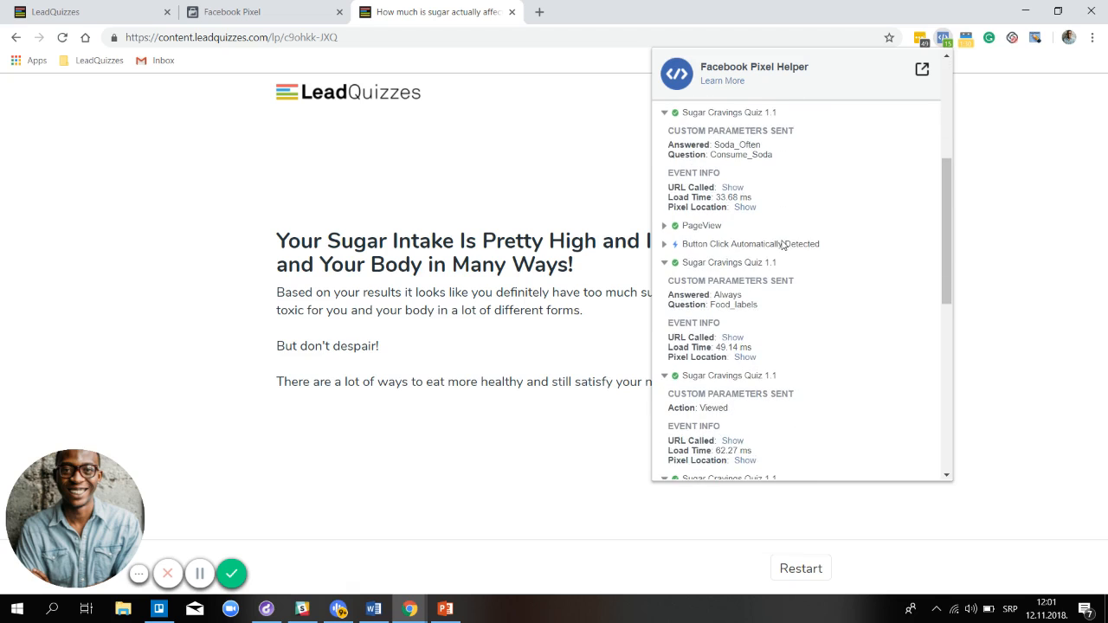
scroll(783, 245, "down", 4)
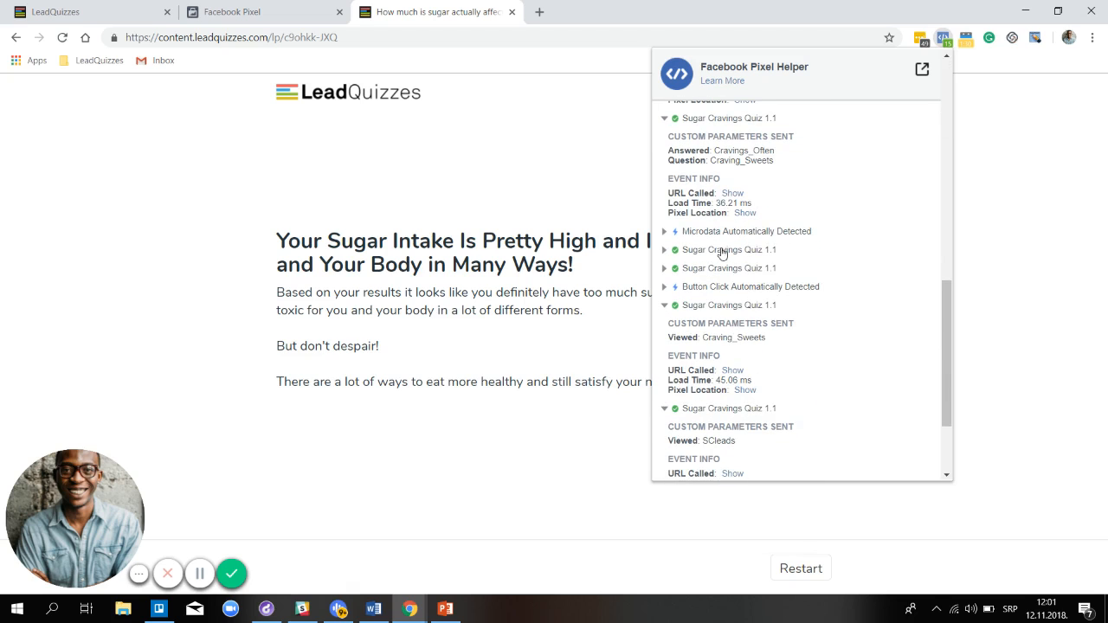
Confirm the Completed and High_Sugar_Intake quiz events, then bring up the PowerPoint steps slide
left_click(717, 251)
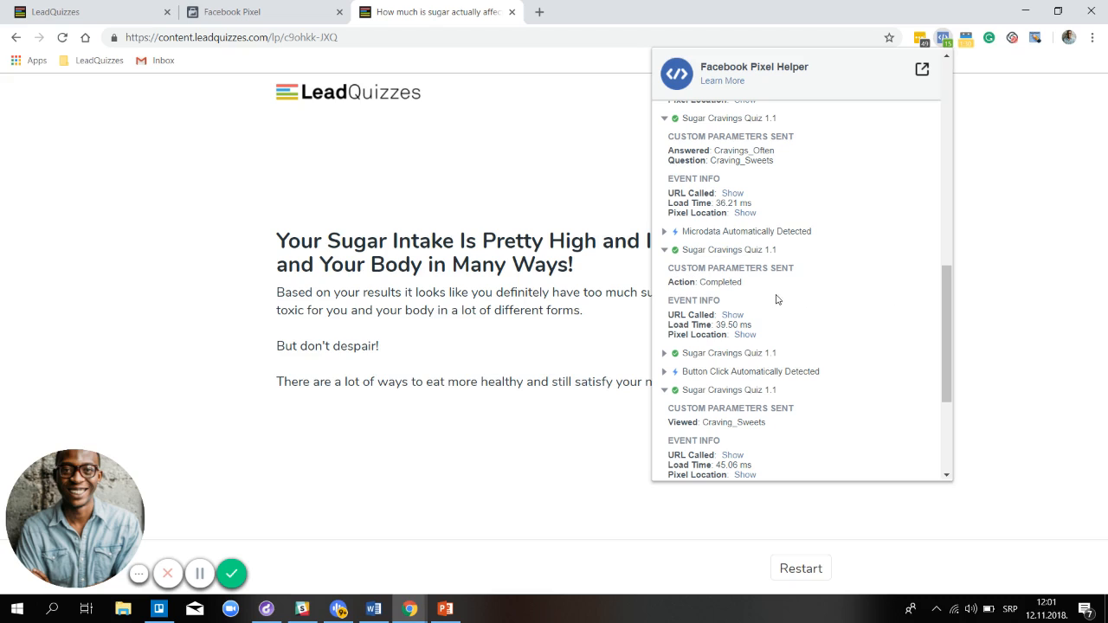
scroll(727, 277, "down", 2)
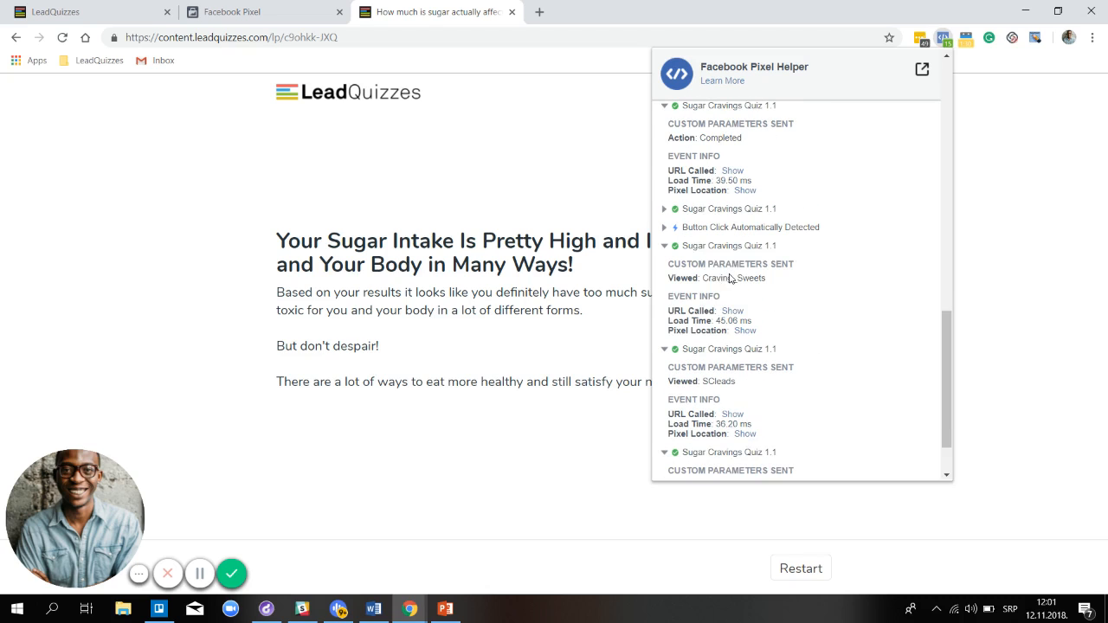
left_click(721, 213)
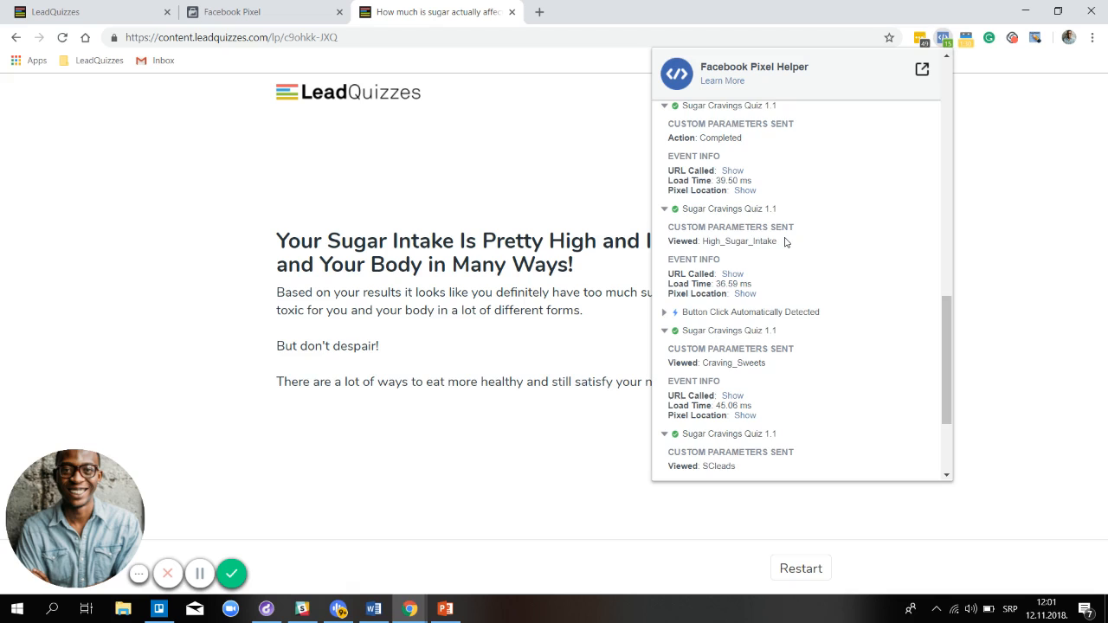
scroll(785, 241, "down", 3)
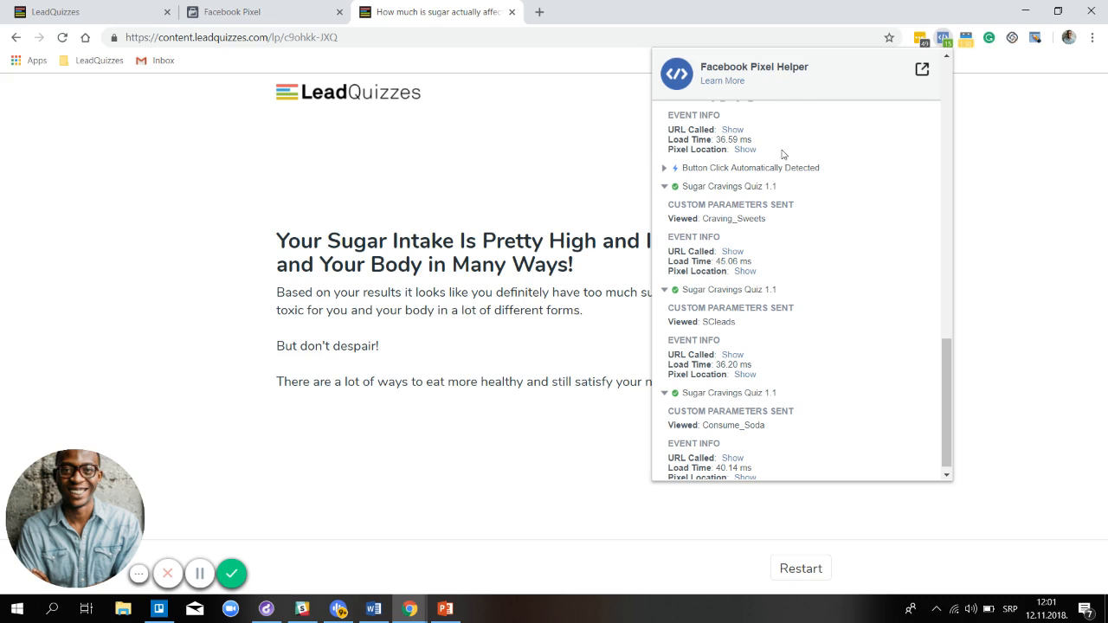
scroll(794, 162, "down", 1)
scroll(801, 173, "up", 5)
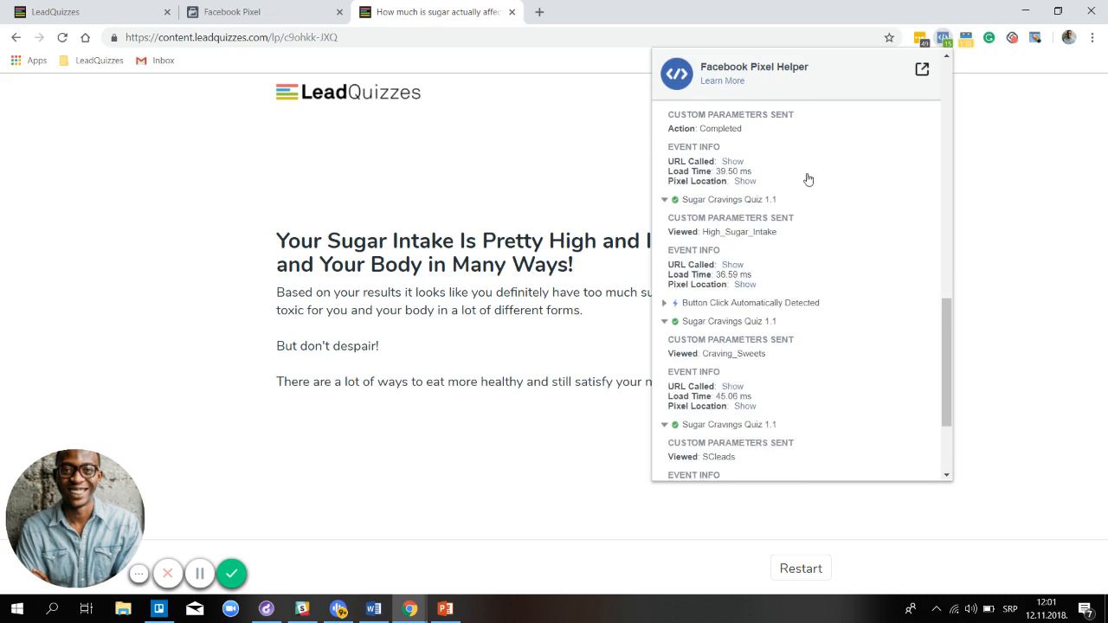
left_click(457, 609)
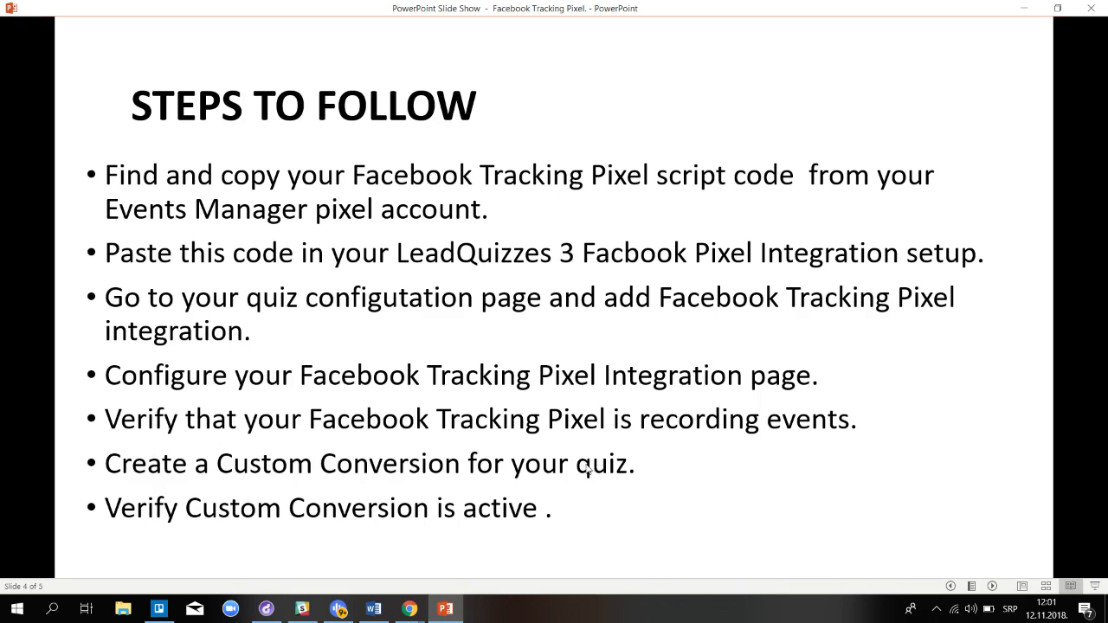
Bring the quiz results browser window forward and close the Pixel Helper popup
mouse_move(411, 609)
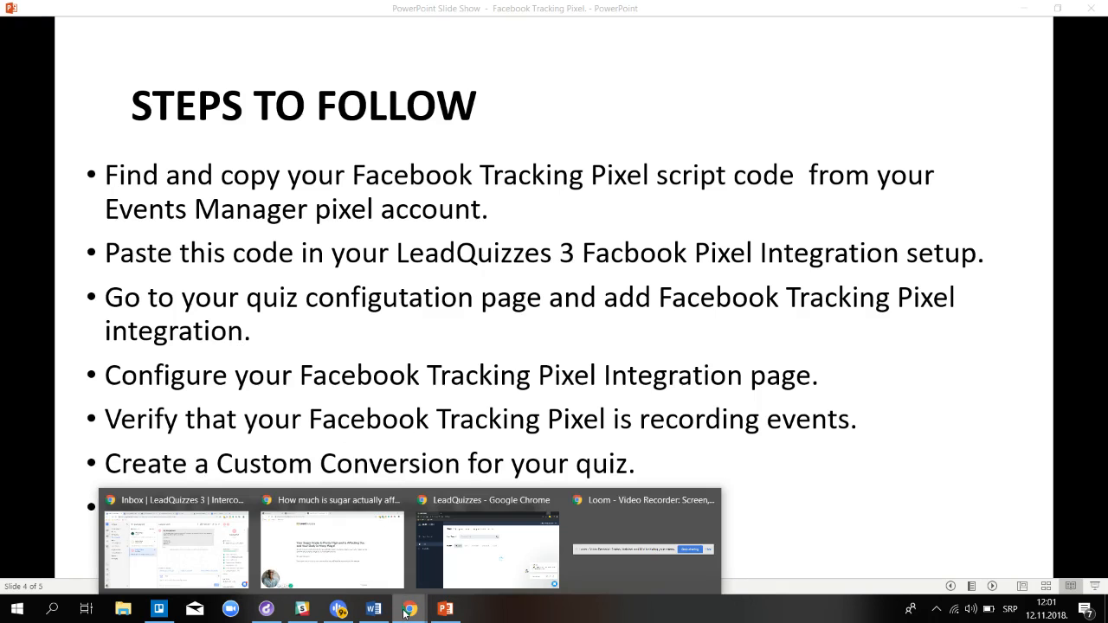
left_click(341, 532)
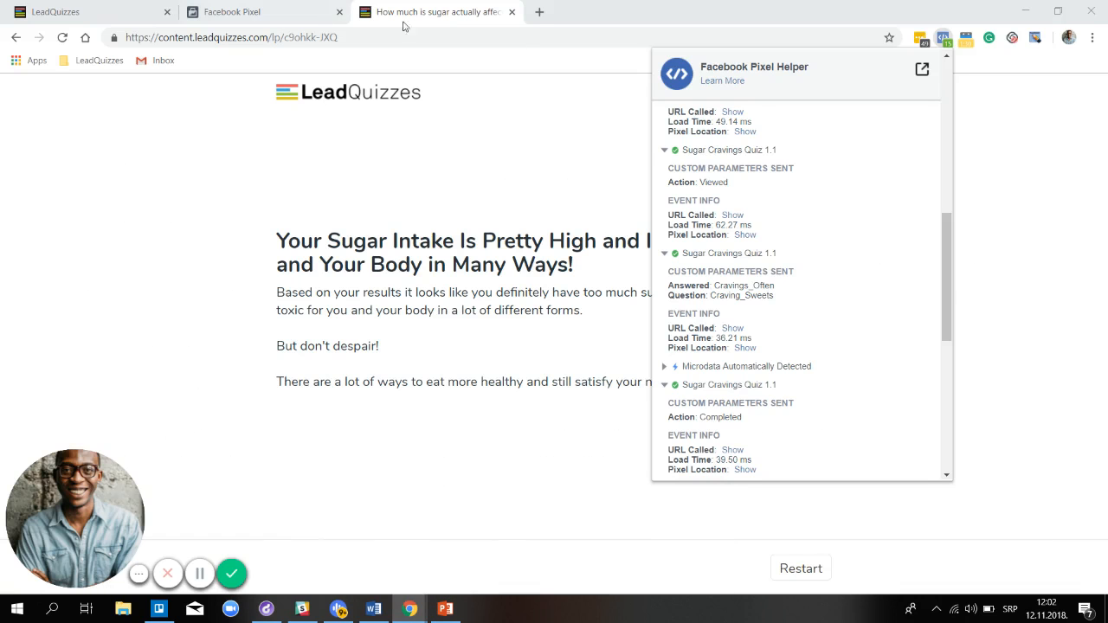
left_click(986, 82)
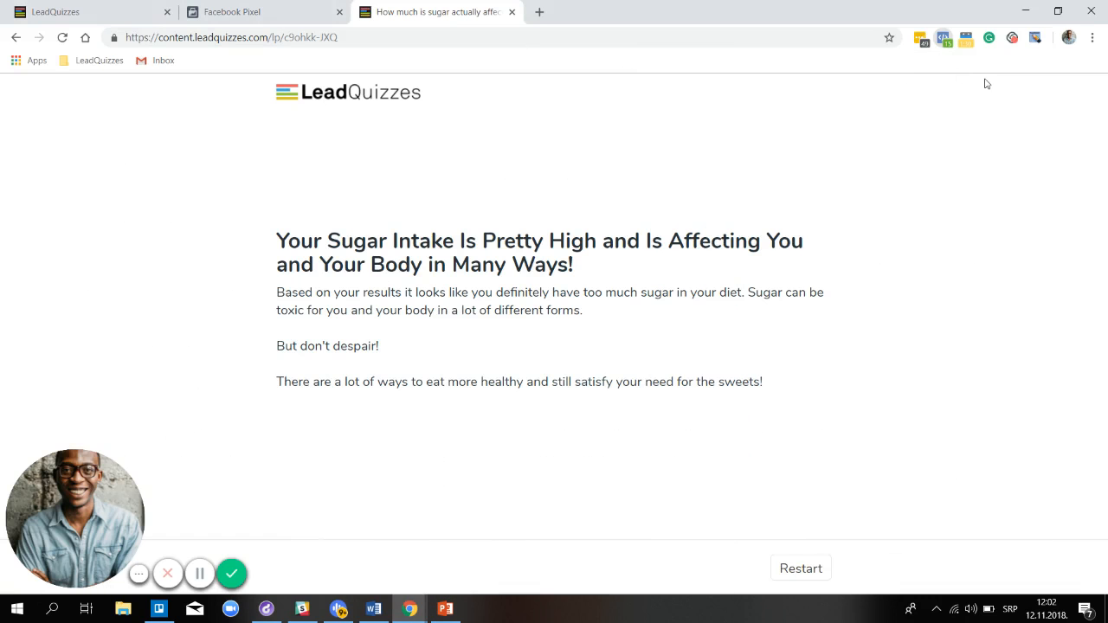
From the Facebook Pixel tab, go to Custom Conversions and select LeadQuizzes 3: # 4 Test Account
left_click(234, 14)
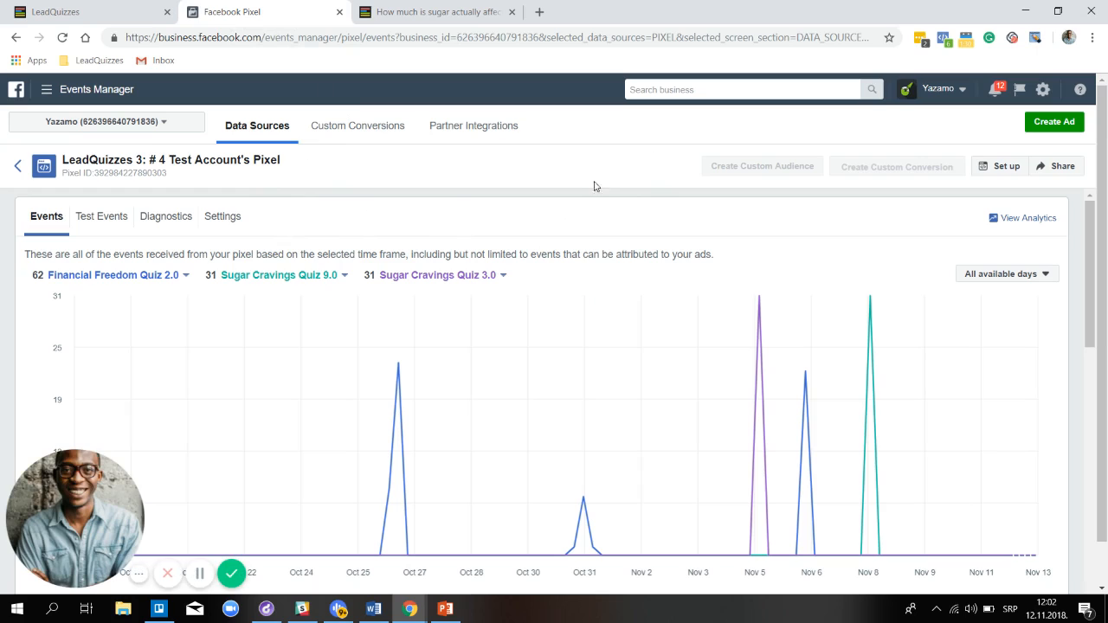
left_click(363, 132)
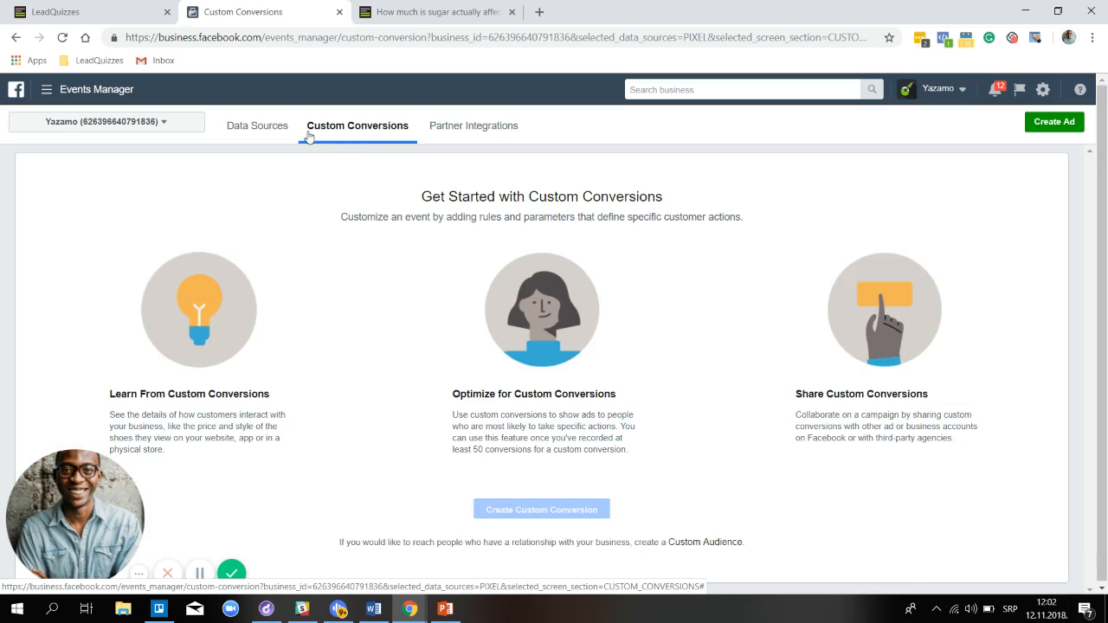
left_click(159, 126)
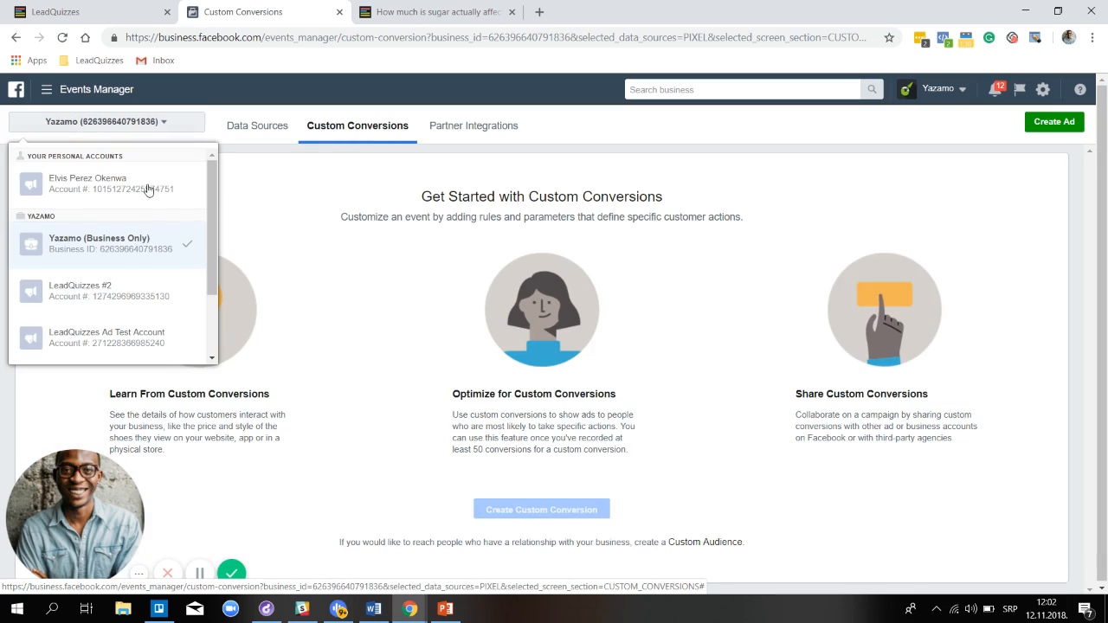
scroll(147, 199, "down", 2)
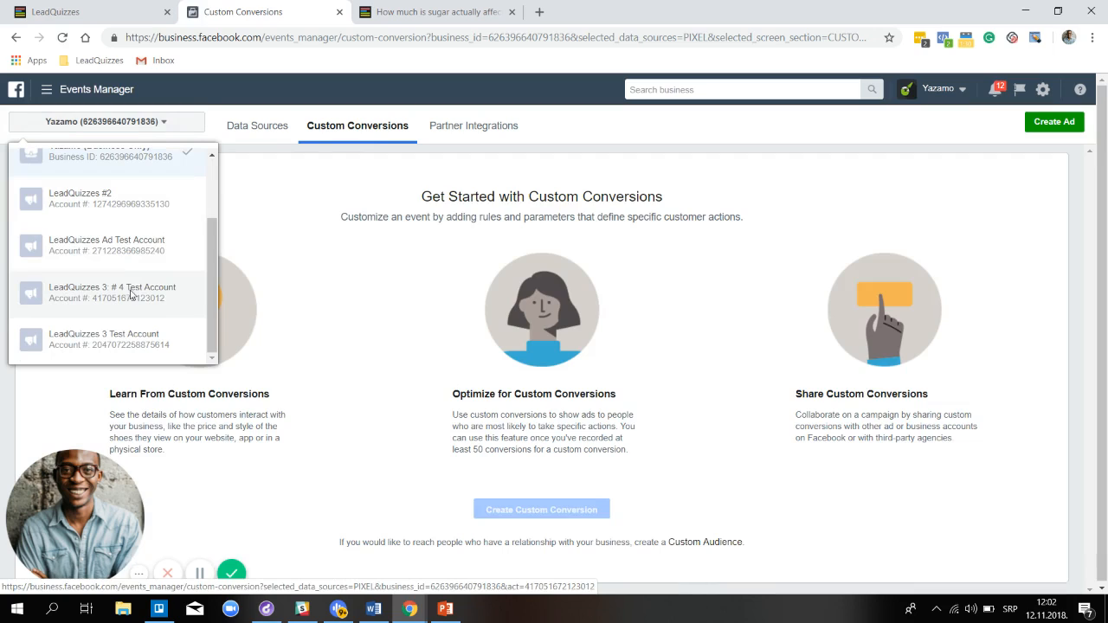
left_click(130, 294)
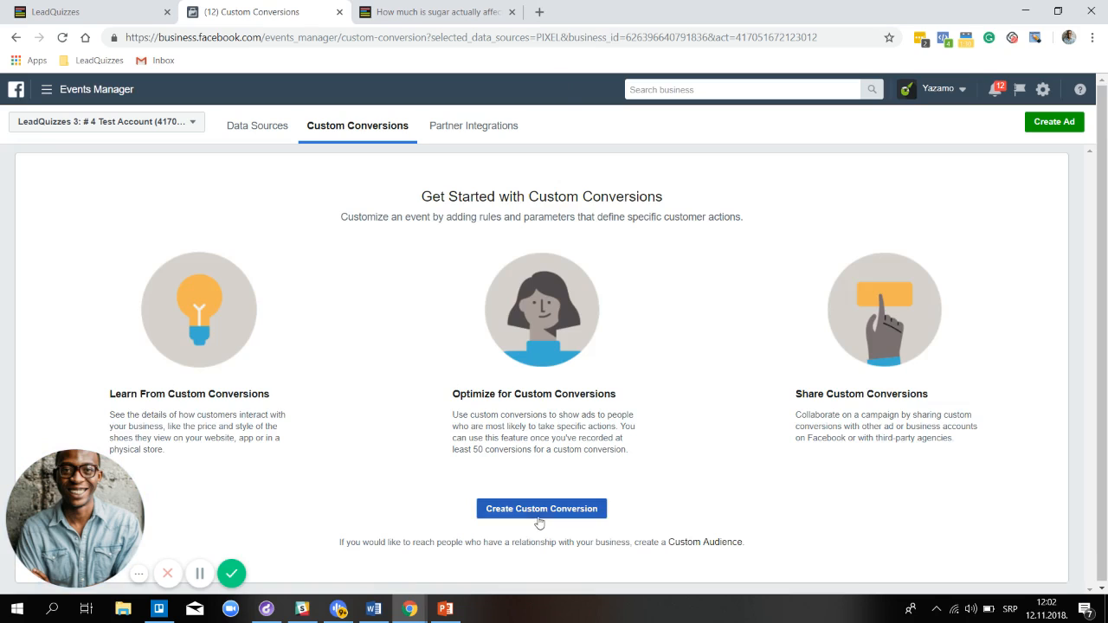
Start a new custom conversion and pick Sugar Cravings Quiz 1.1 as its website event
left_click(542, 517)
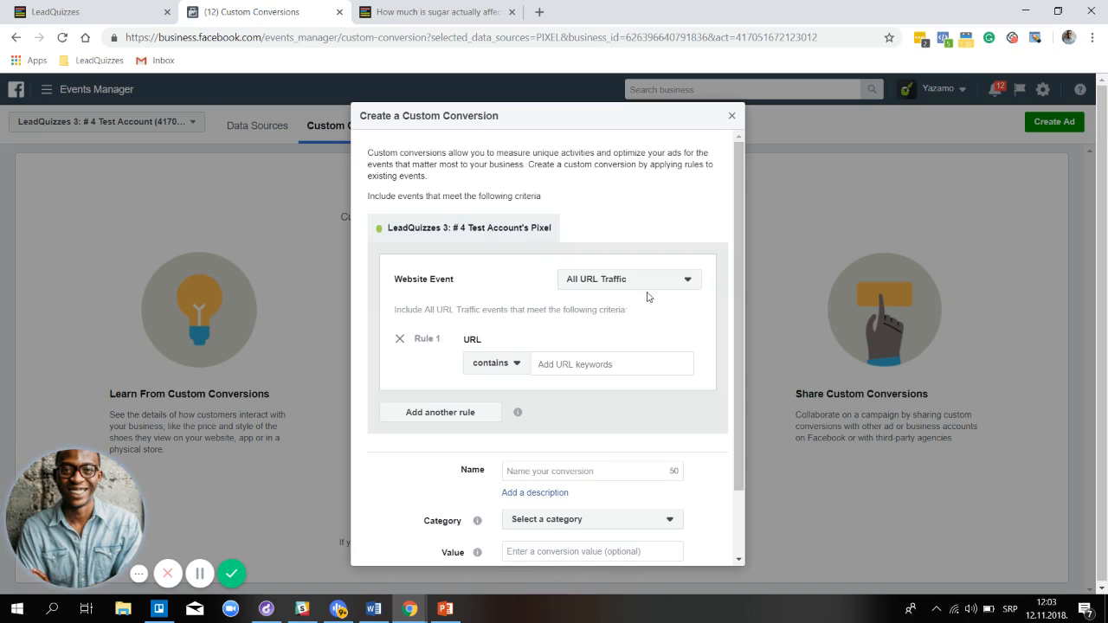
left_click(663, 283)
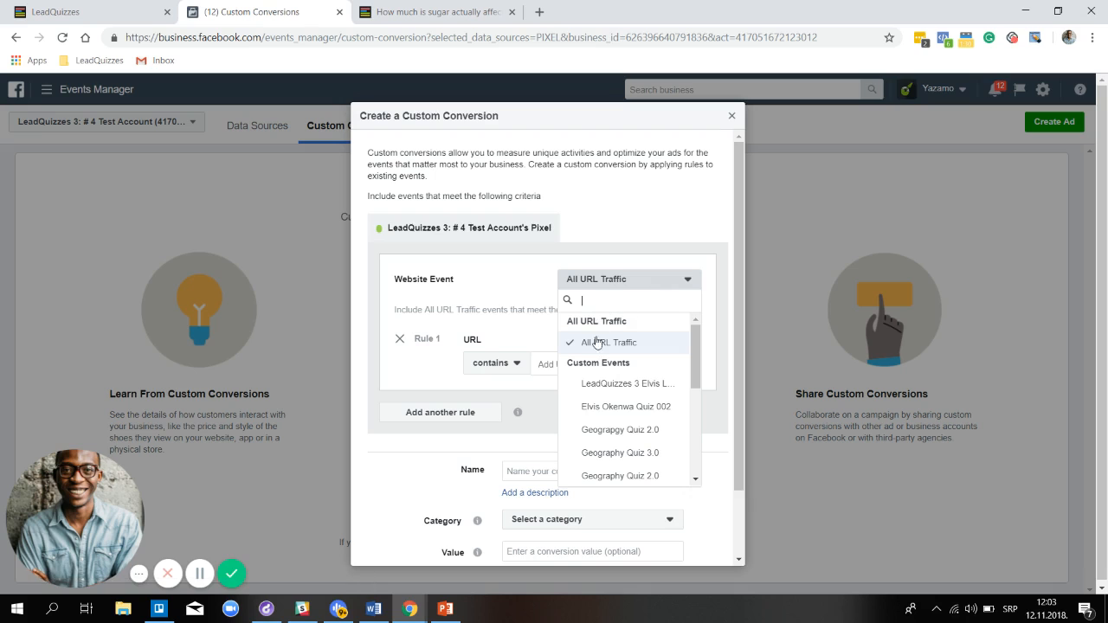
scroll(643, 386, "down", 1)
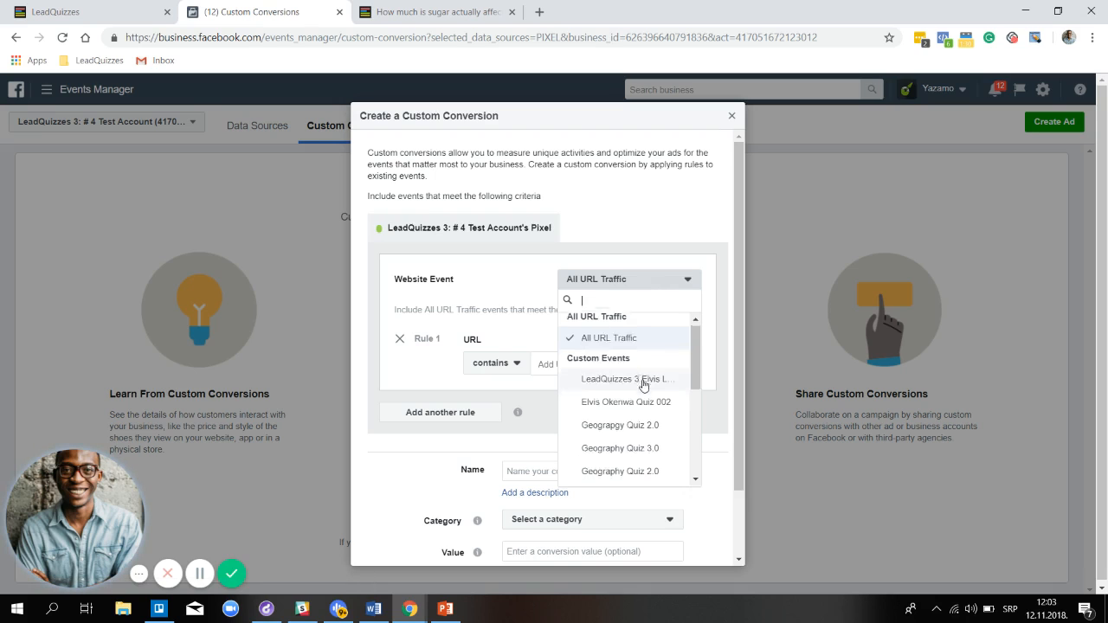
scroll(644, 386, "down", 5)
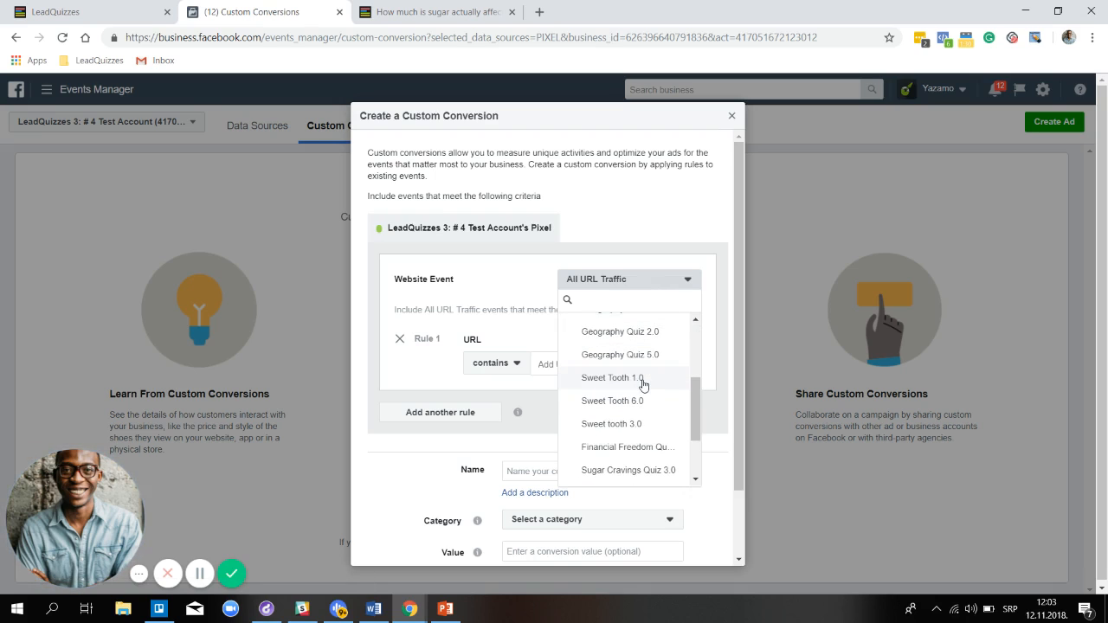
scroll(643, 387, "down", 2)
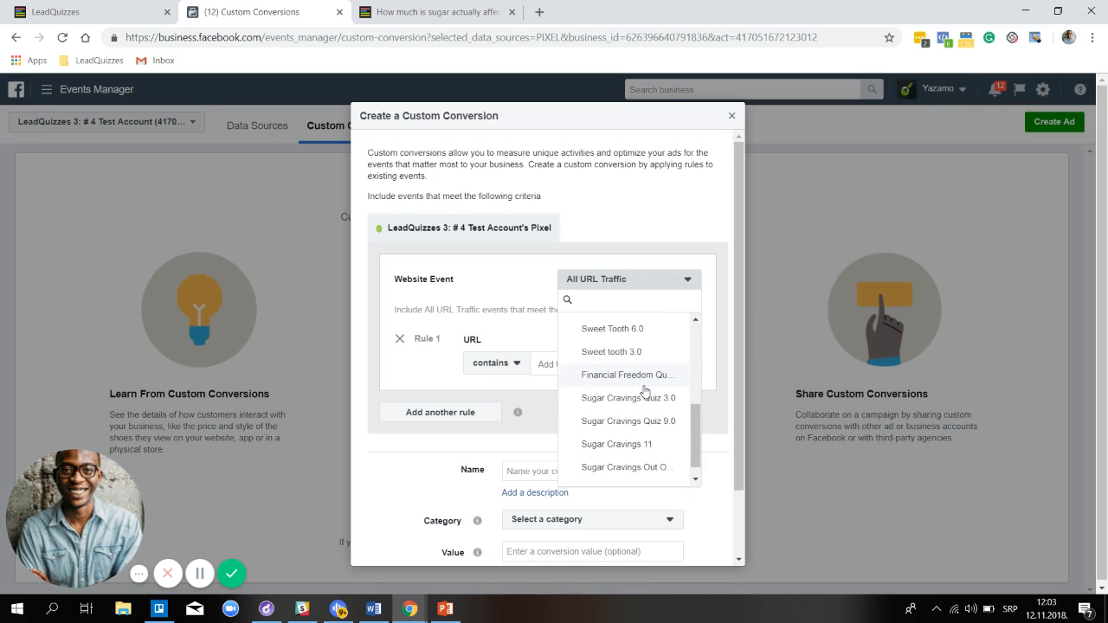
scroll(641, 407, "down", 1)
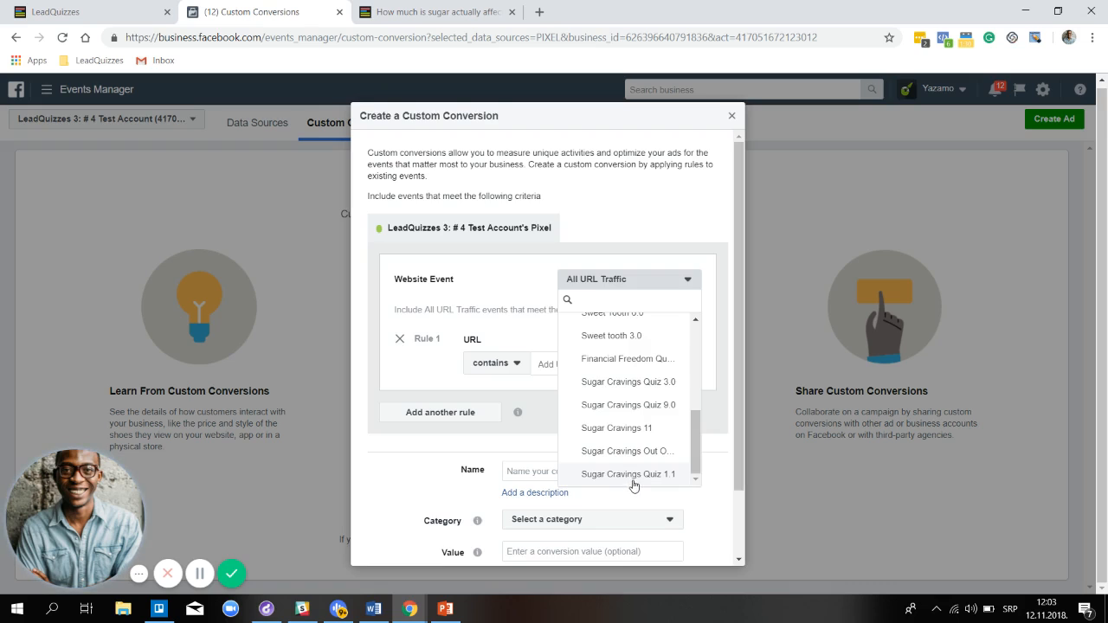
left_click(628, 477)
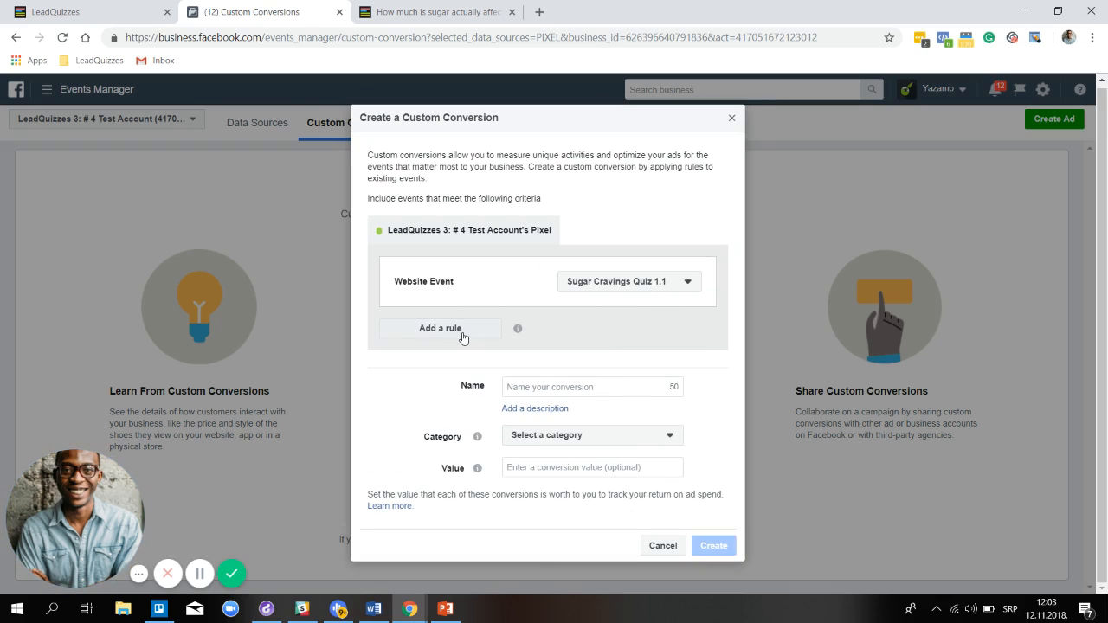
Add a rule based on Event Parameters and open the custom parameters list
left_click(462, 333)
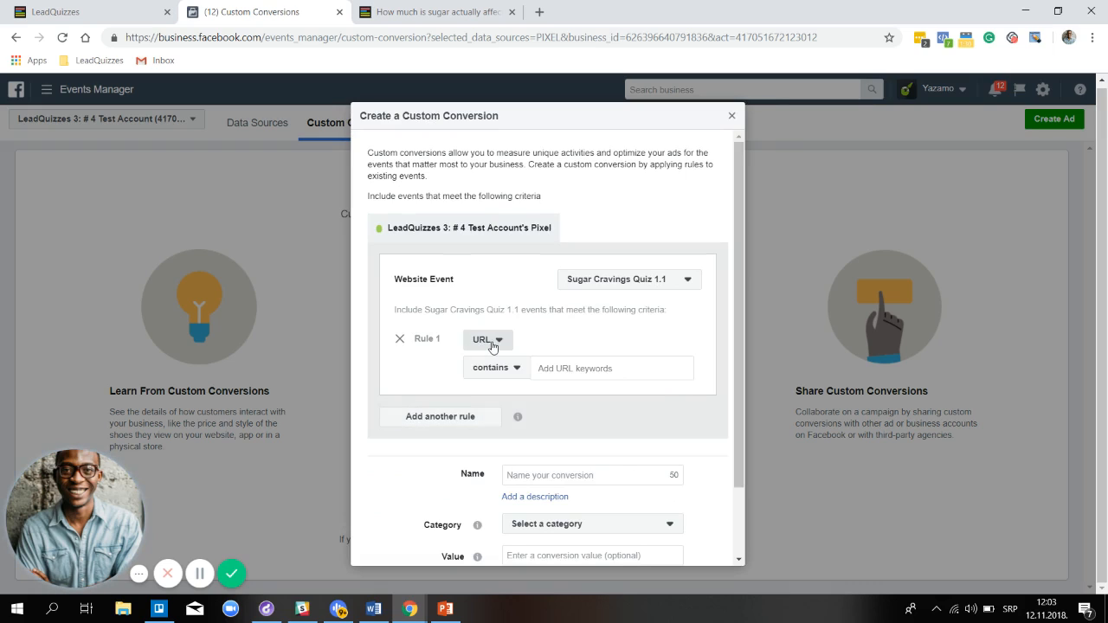
left_click(487, 341)
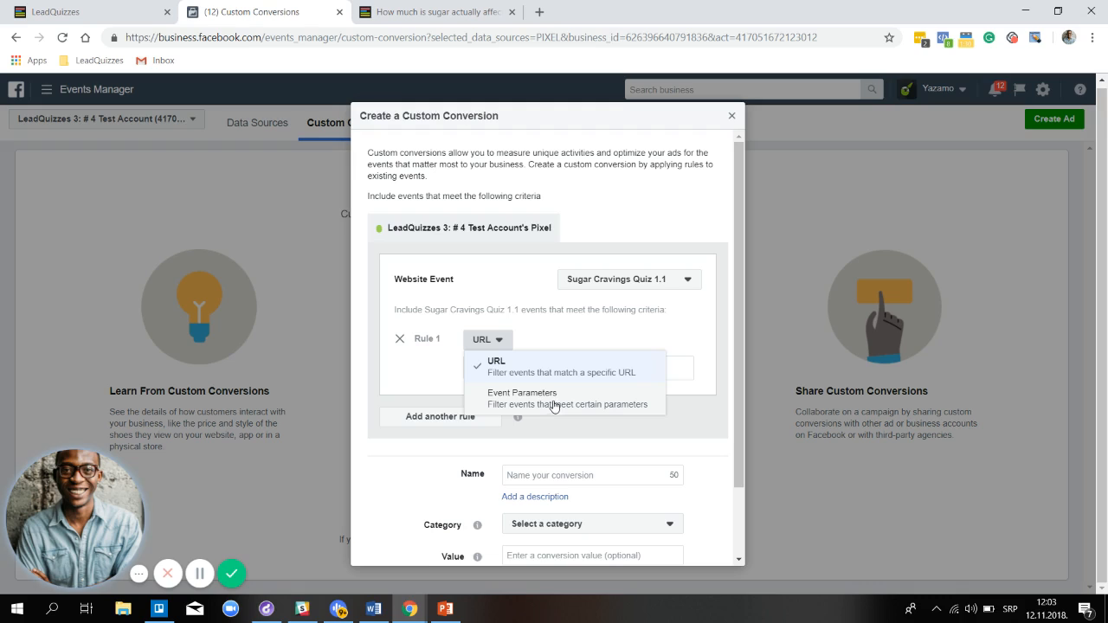
left_click(554, 406)
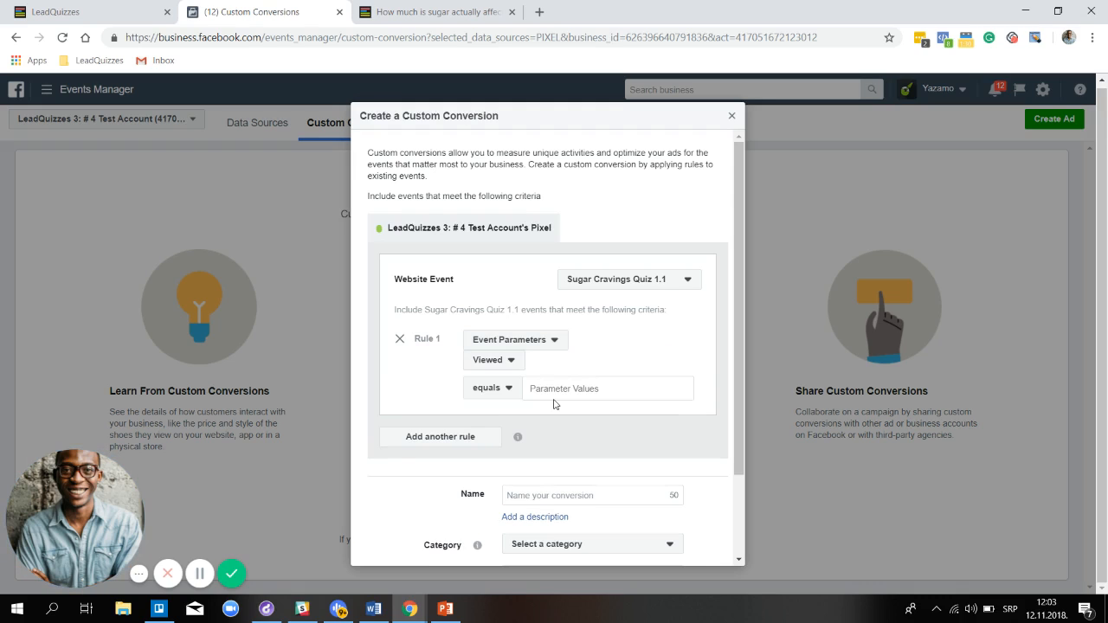
left_click(504, 363)
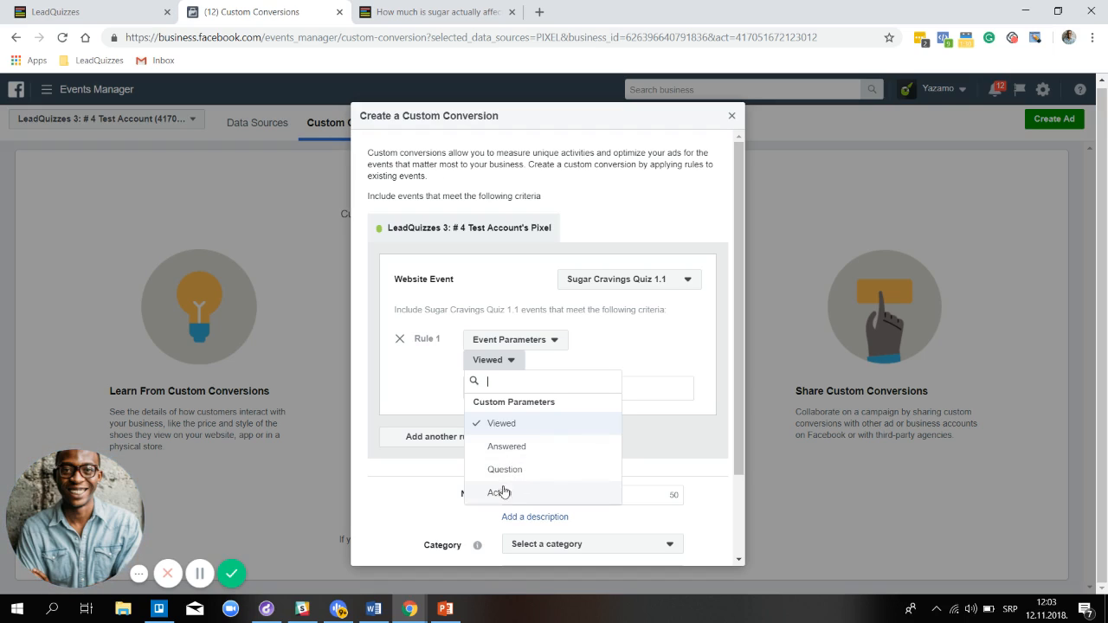
Close the unfinished custom conversion form and reload the Custom Conversions page
left_click(731, 119)
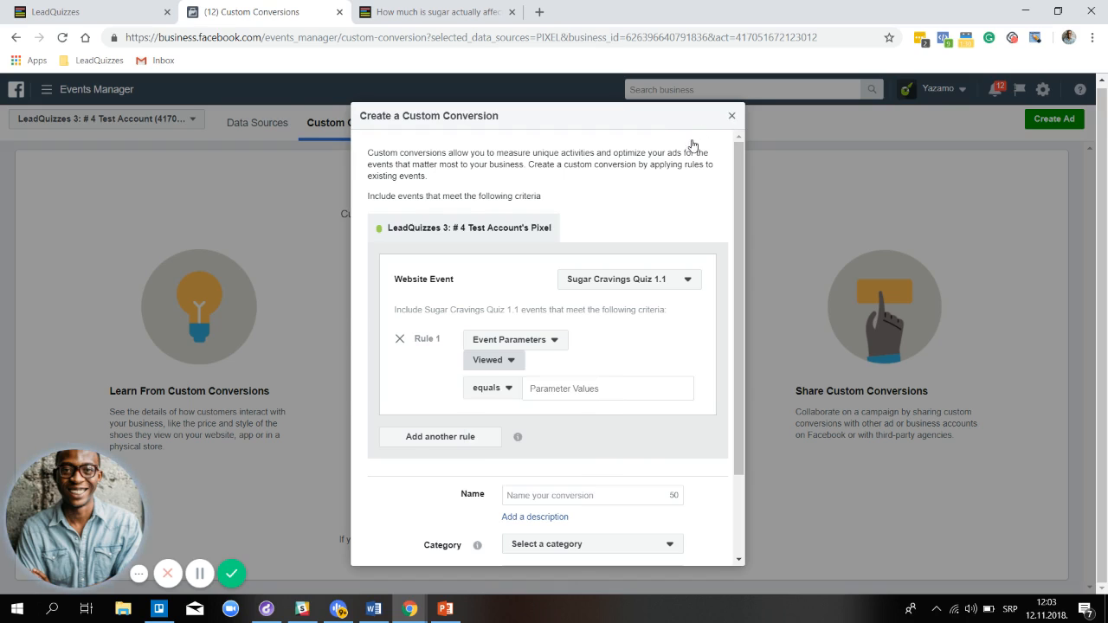
left_click(731, 119)
left_click(61, 38)
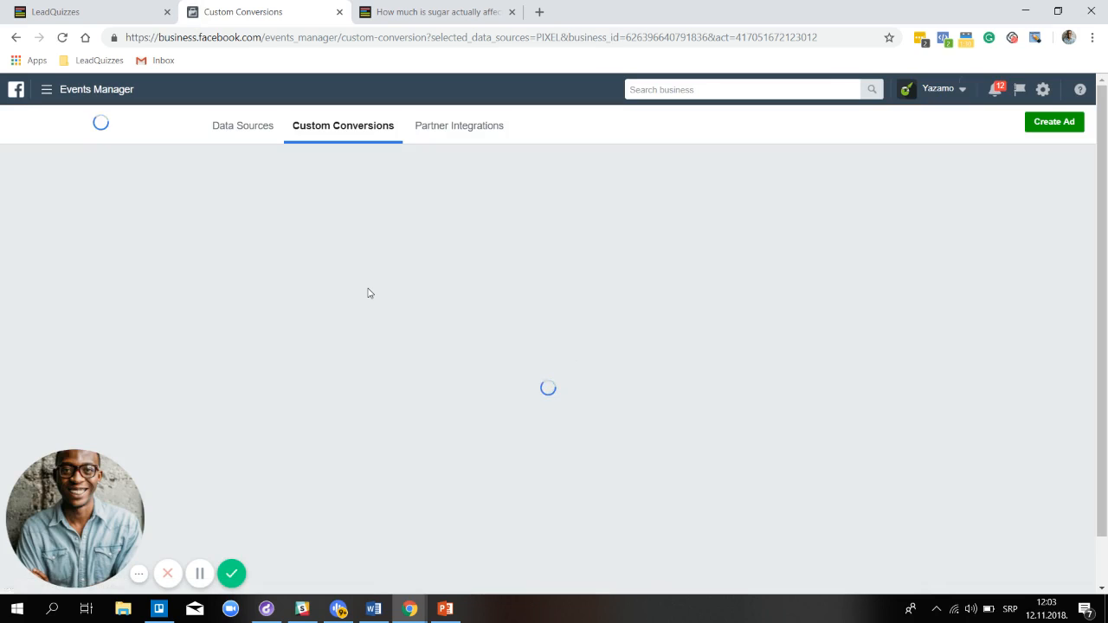
Restart the sugar quiz from its LeadQuizzes result page and go back to Custom Conversions
left_click(485, 15)
left_click(802, 569)
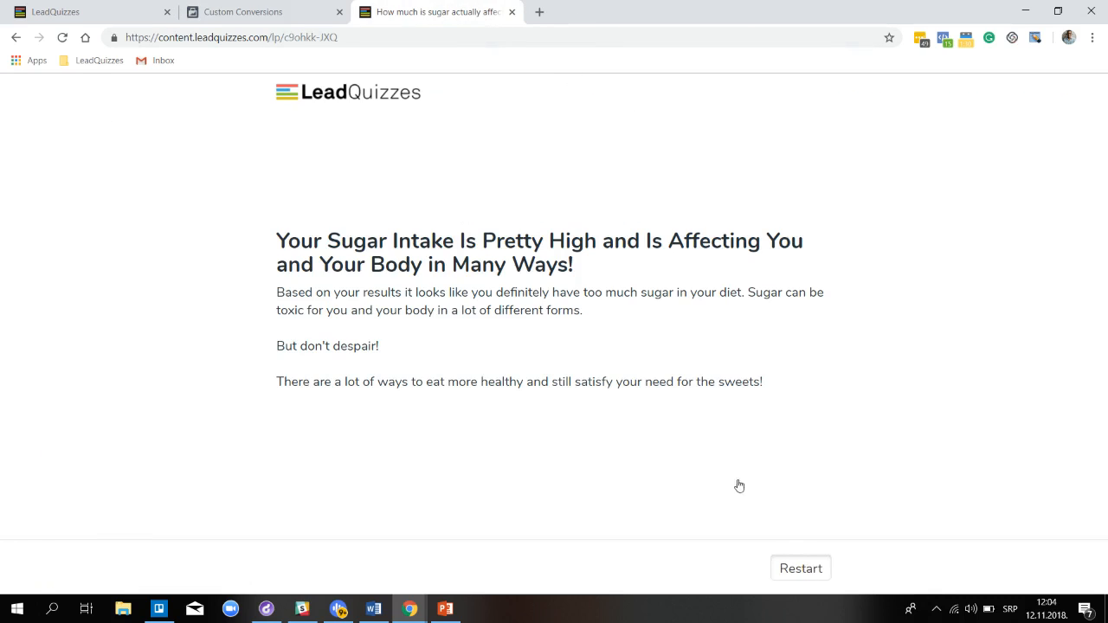
left_click(239, 10)
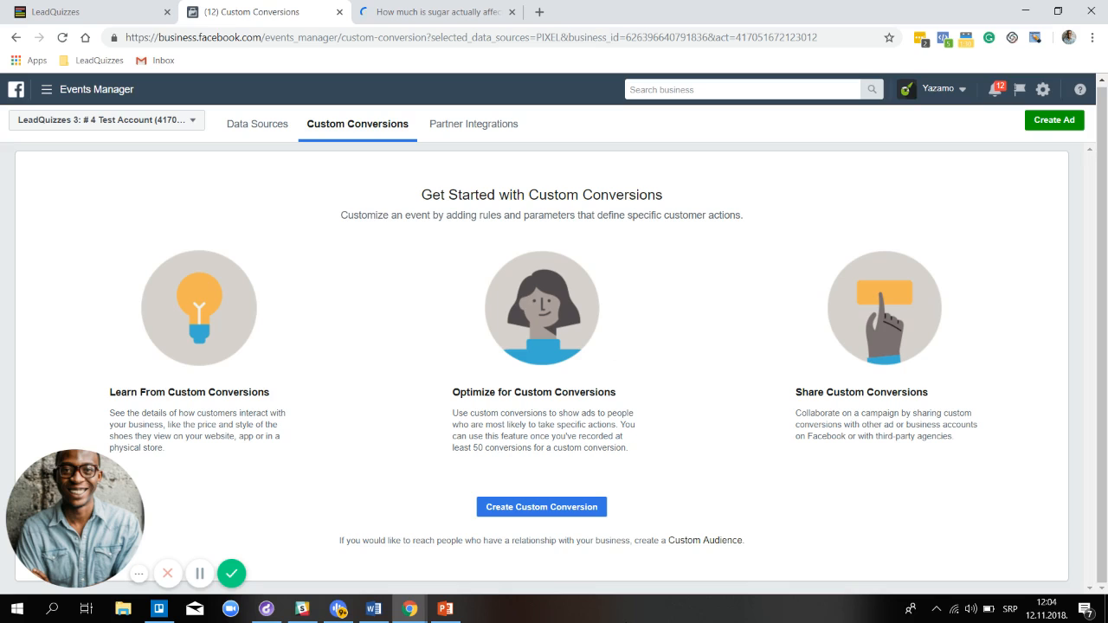
Start a new custom conversion using the Sugar Cravings Quiz 1.1 website event
left_click(554, 515)
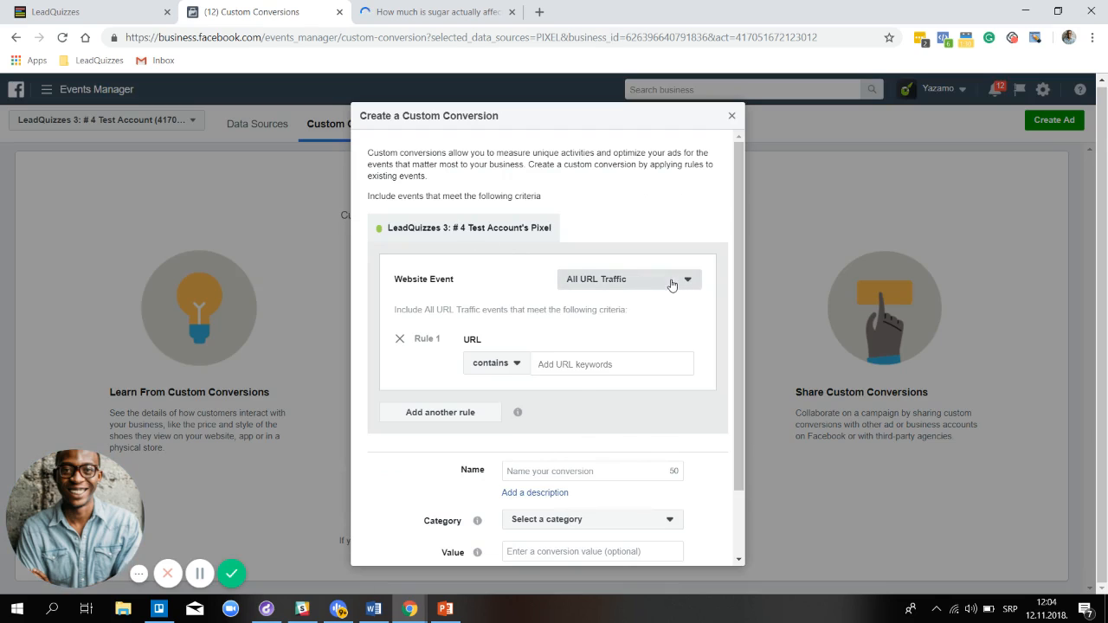
left_click(682, 279)
scroll(626, 390, "down", 3)
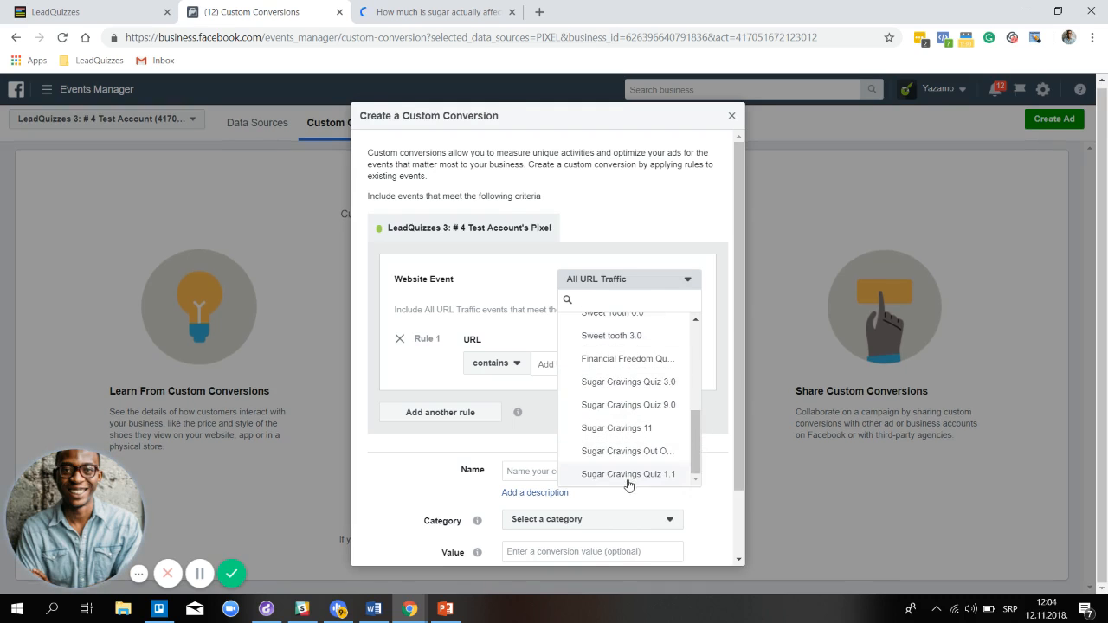
left_click(629, 476)
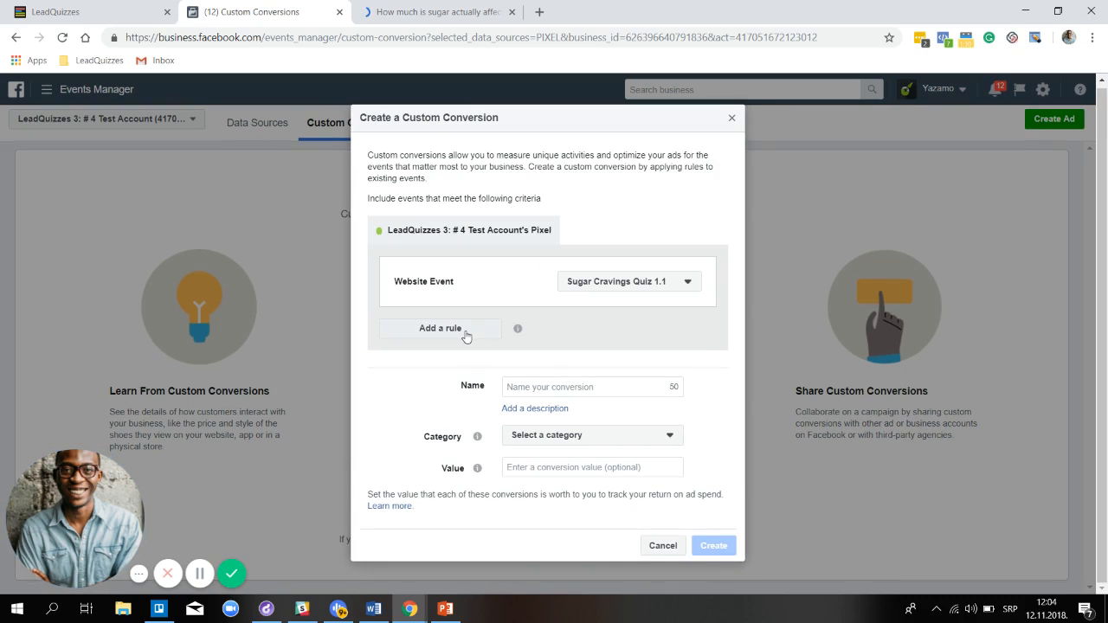
Add Rule 1 and switch it from URL to filtering on event parameters
left_click(465, 332)
left_click(501, 341)
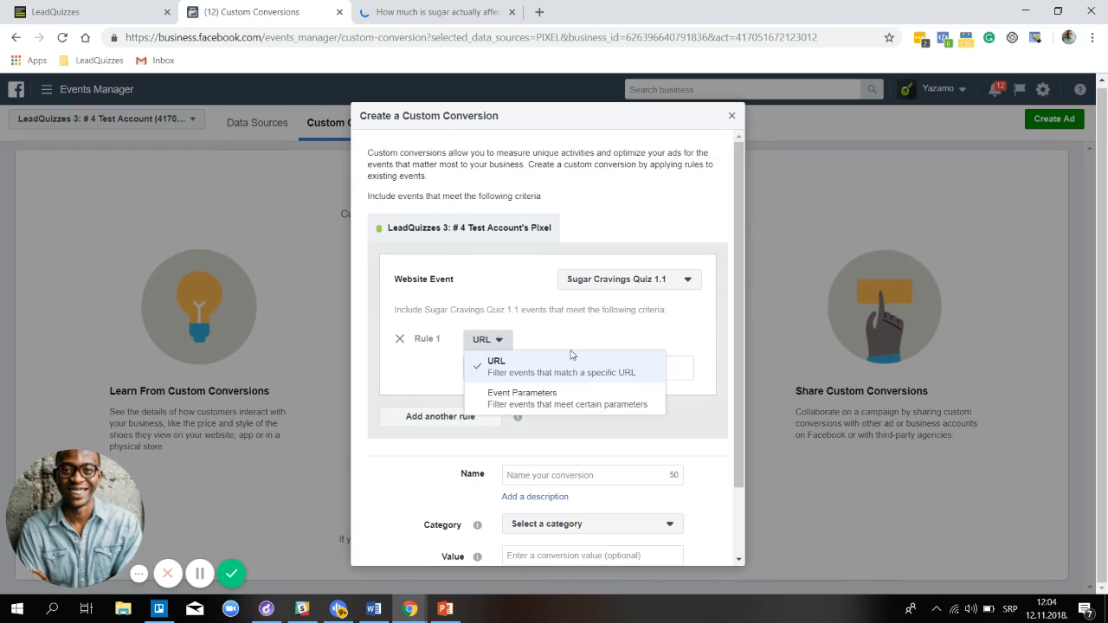
left_click(551, 400)
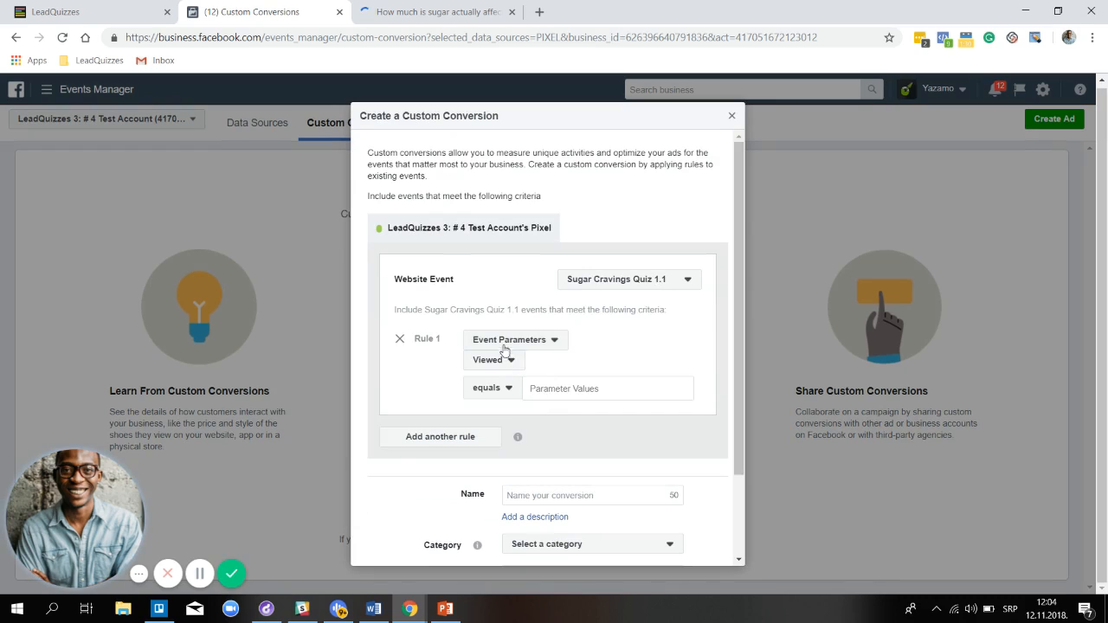
left_click(510, 361)
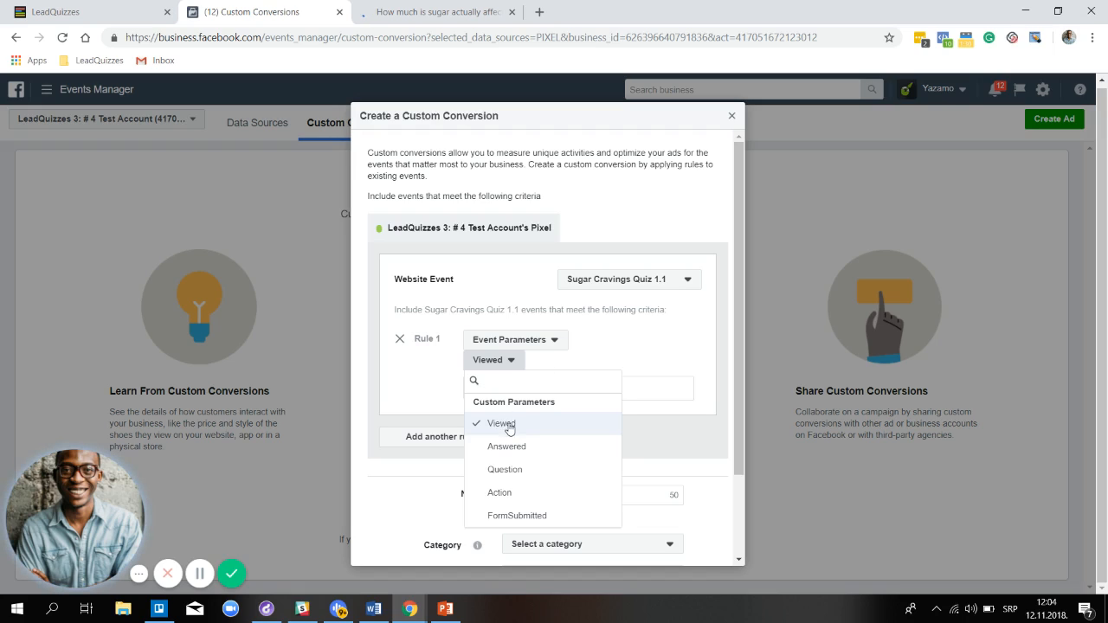
Set the rule to Viewed equals, with the cursor ready in Parameter Values
left_click(509, 428)
left_click(496, 392)
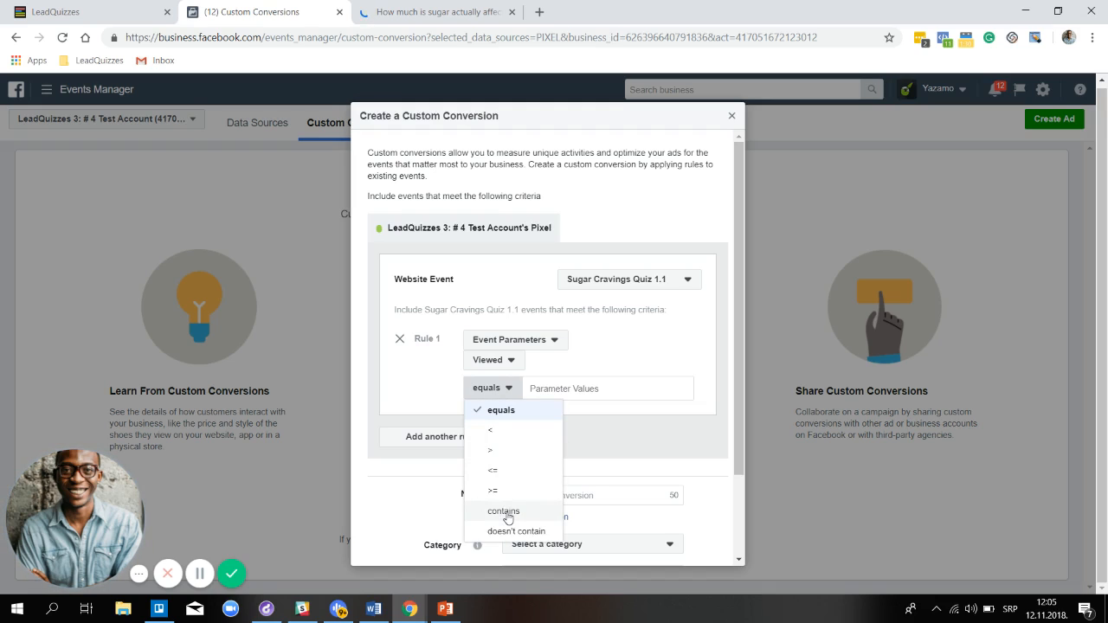
left_click(510, 413)
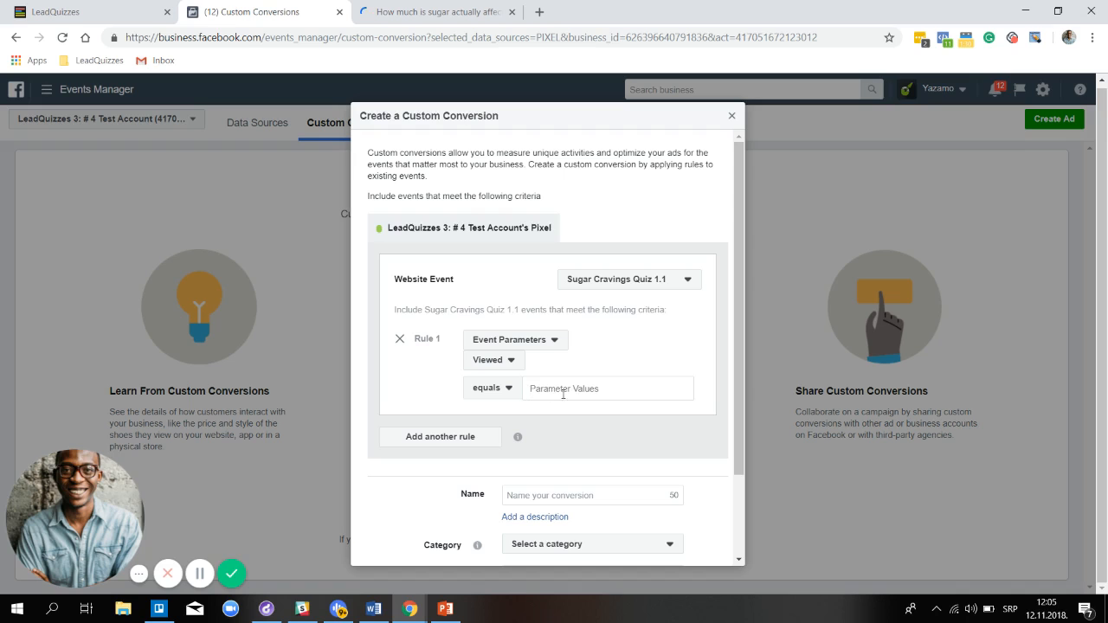
left_click(563, 389)
Copy the High_Sugar_Intake value from result 12 in LeadQuizzes' Facebook Pixel settings
left_click(57, 12)
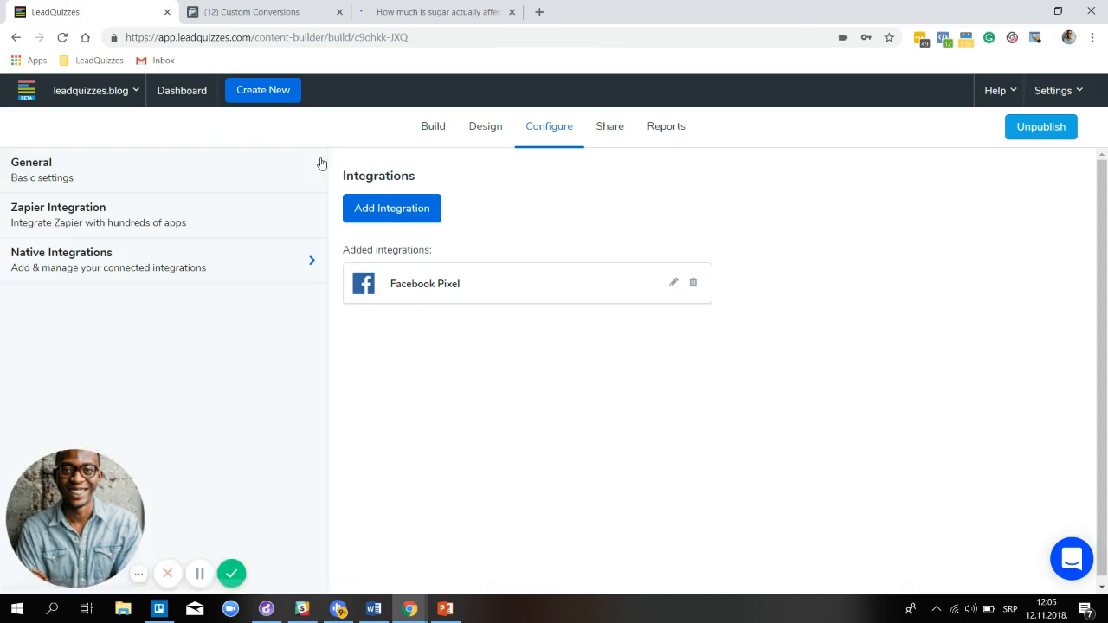
left_click(673, 284)
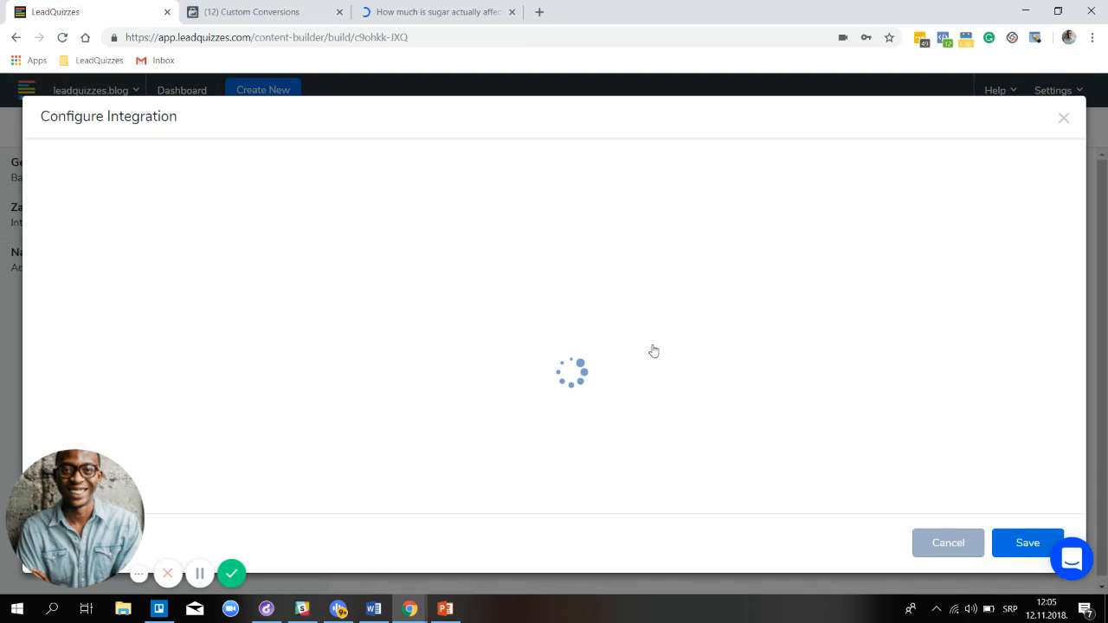
scroll(624, 342, "down", 5)
scroll(623, 336, "down", 1)
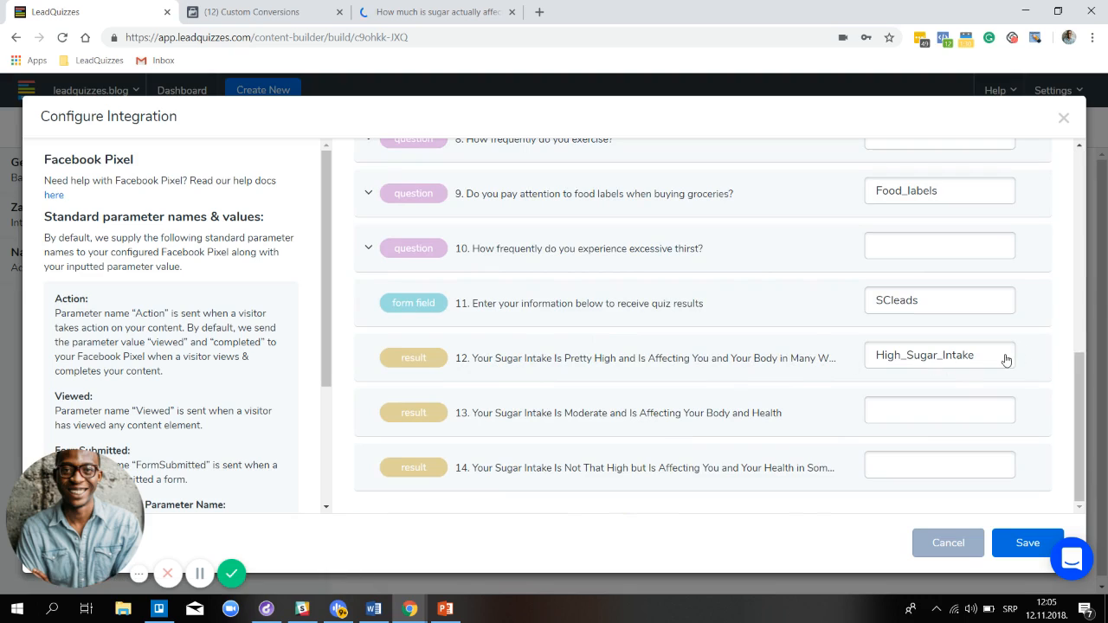
left_click_drag(1005, 361, 883, 363)
key("ctrl+c")
right_click(887, 361)
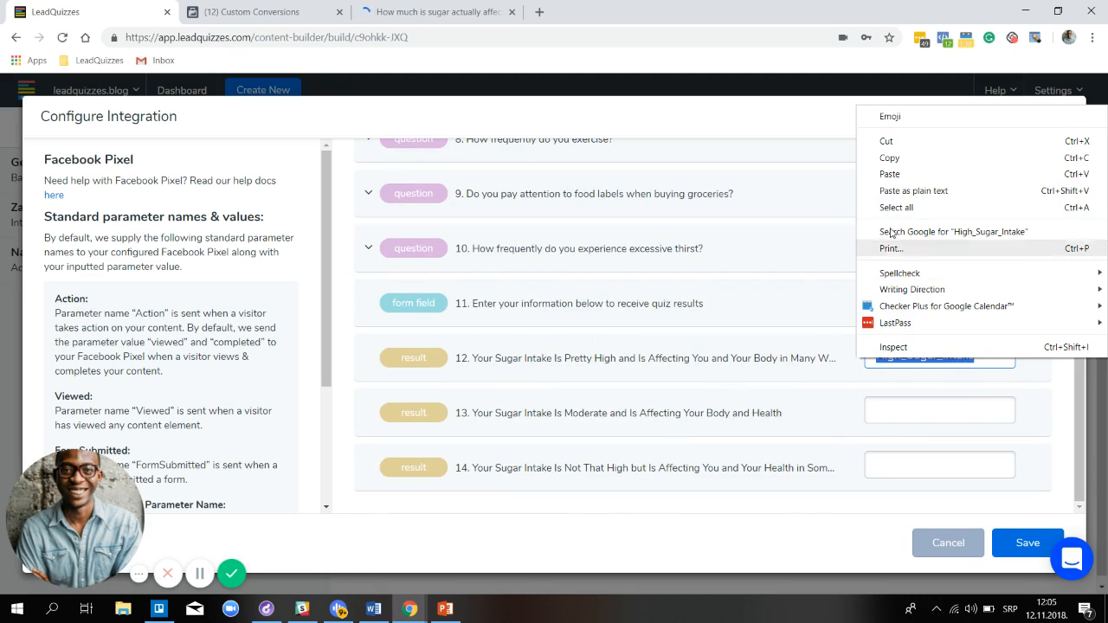
left_click(890, 157)
Paste High_Sugar_Intake as the Viewed rule's parameter value
left_click(236, 14)
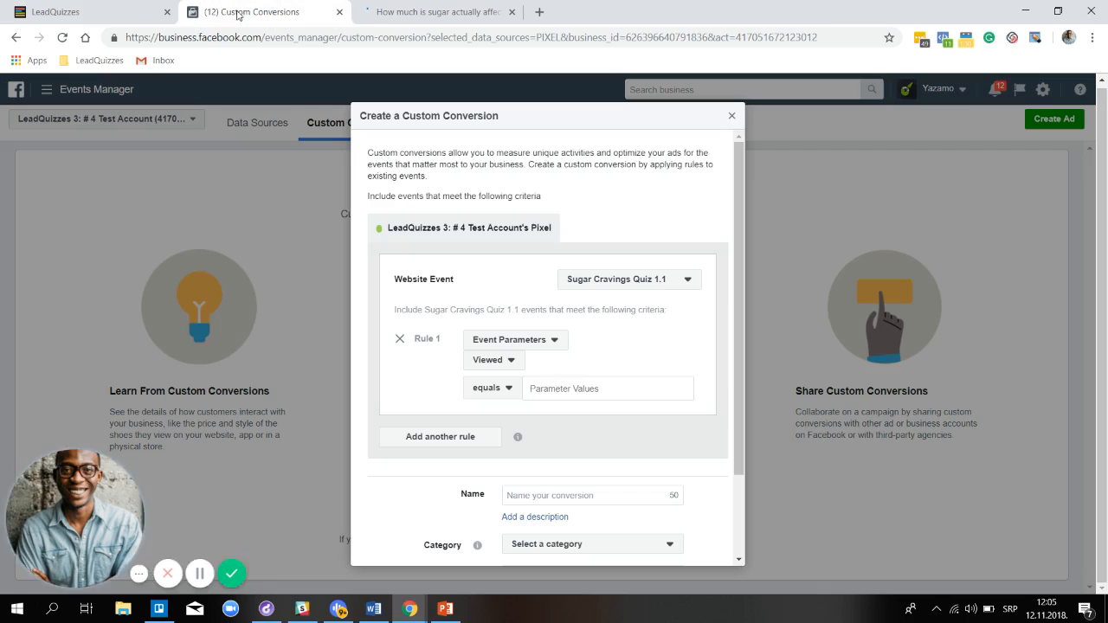
left_click(554, 388)
right_click(572, 389)
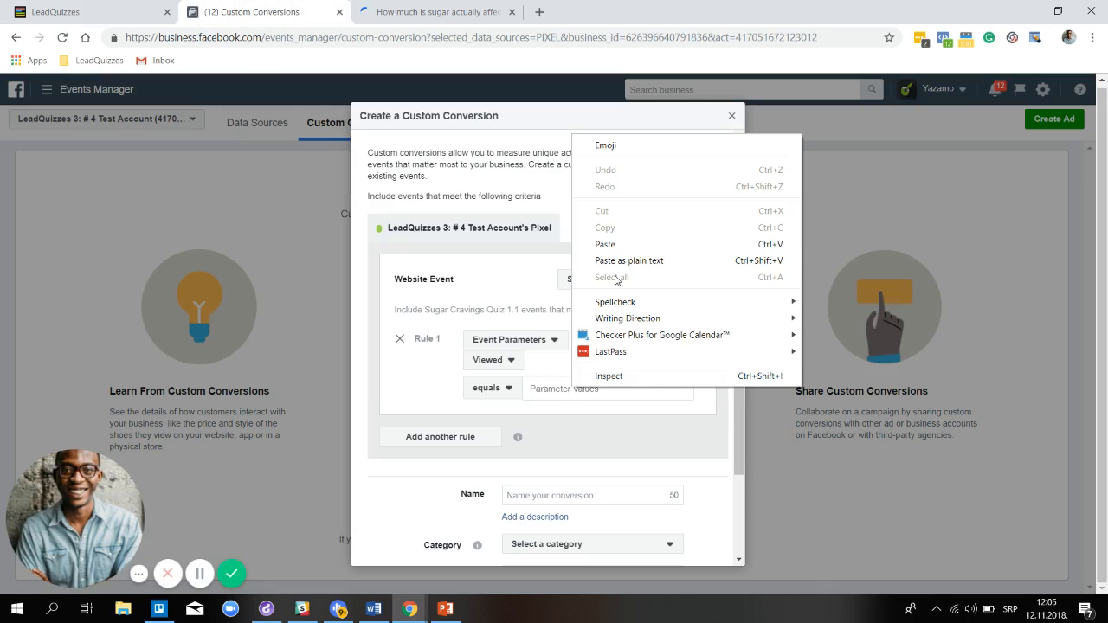
left_click(617, 250)
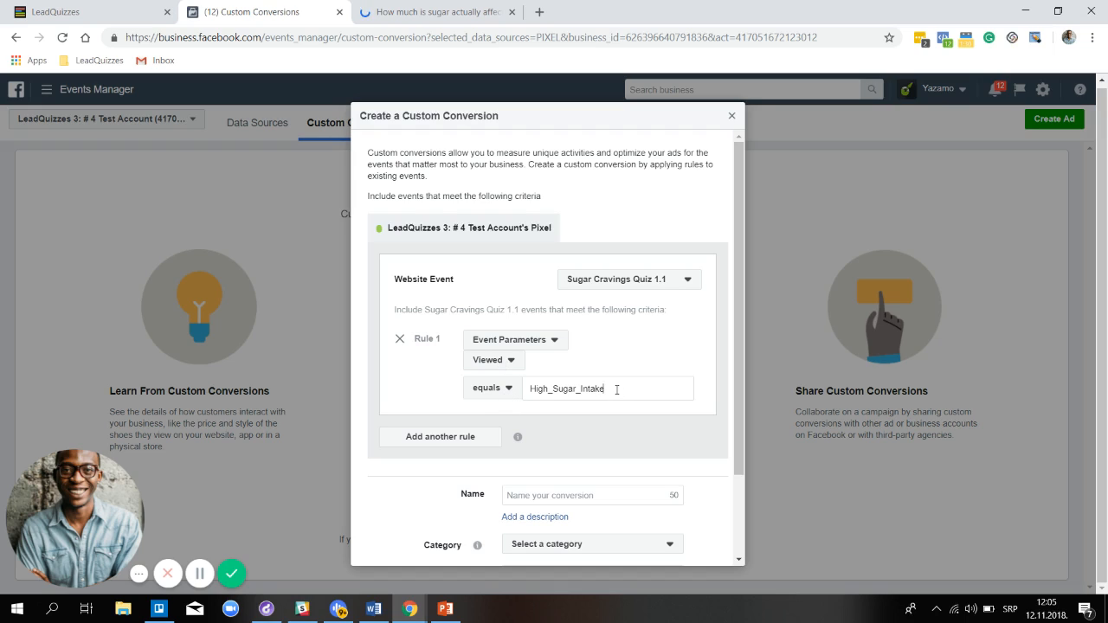
Name the custom conversion 'High Sugar Intake Leads'
scroll(618, 391, "down", 2)
left_click(582, 424)
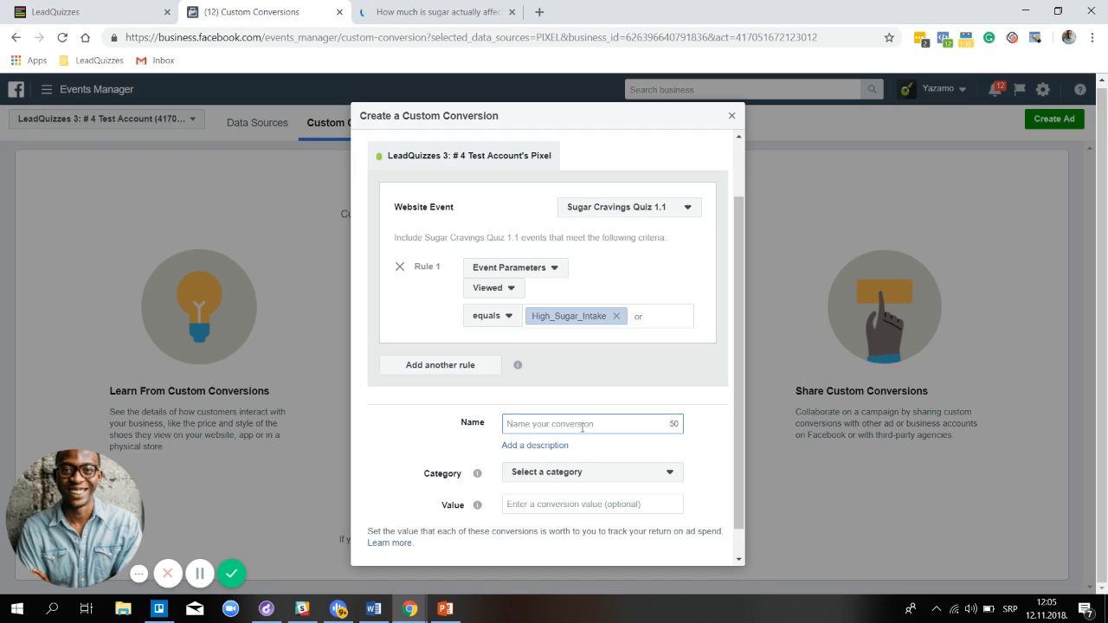
type("High Sugar Intake Leads")
Set the category to Lead, create the conversion, and close the confirmation and overview
left_click(634, 475)
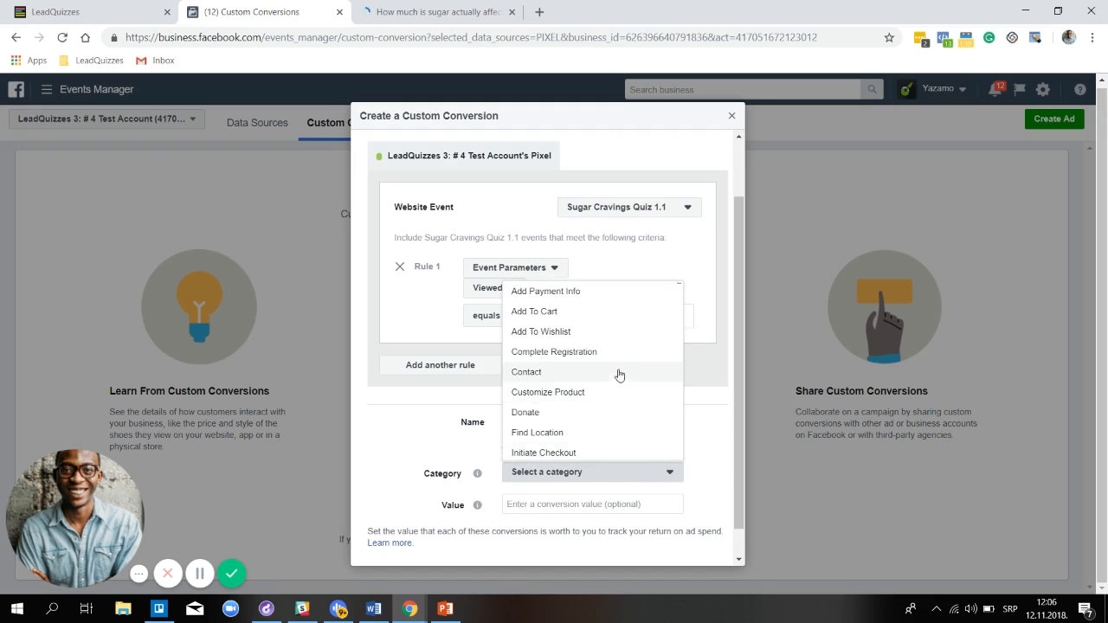
scroll(618, 370, "down", 1)
left_click(650, 401)
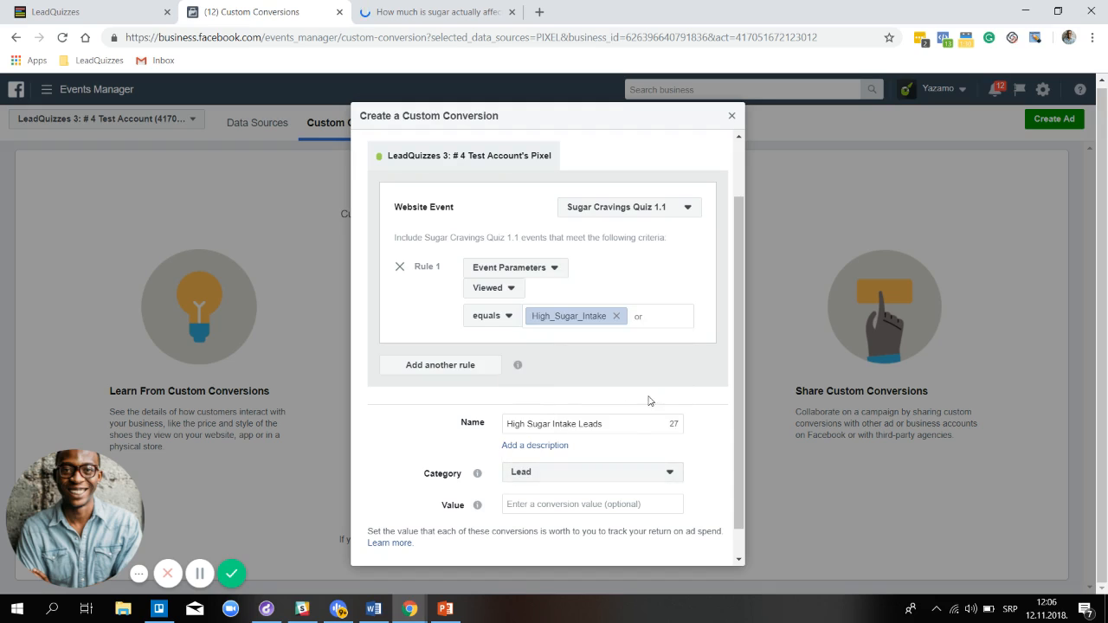
scroll(641, 415, "down", 1)
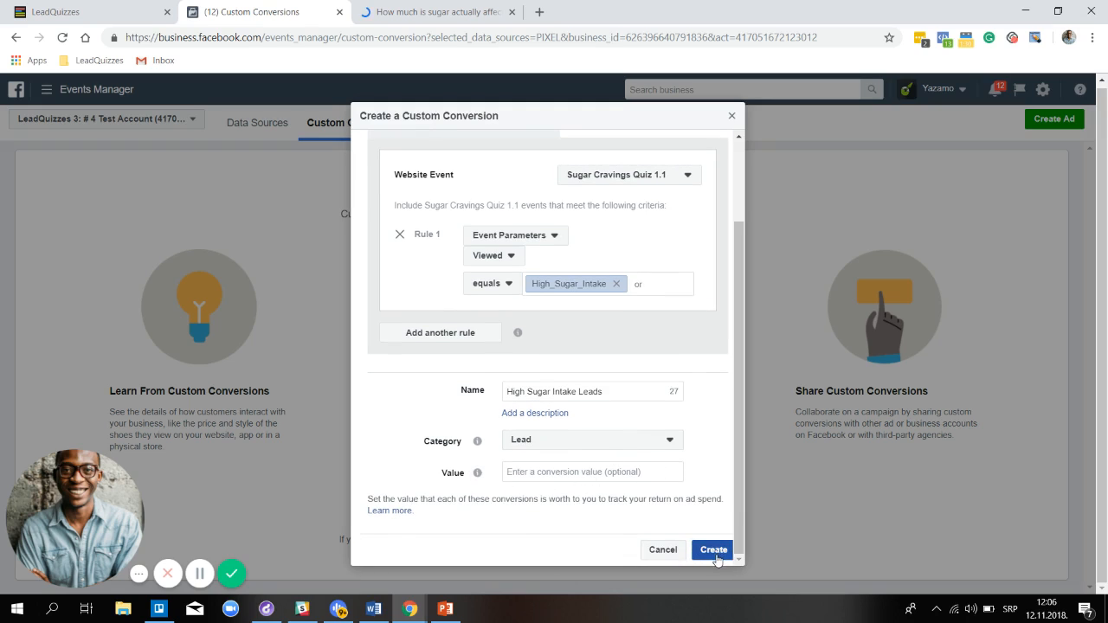
left_click(714, 553)
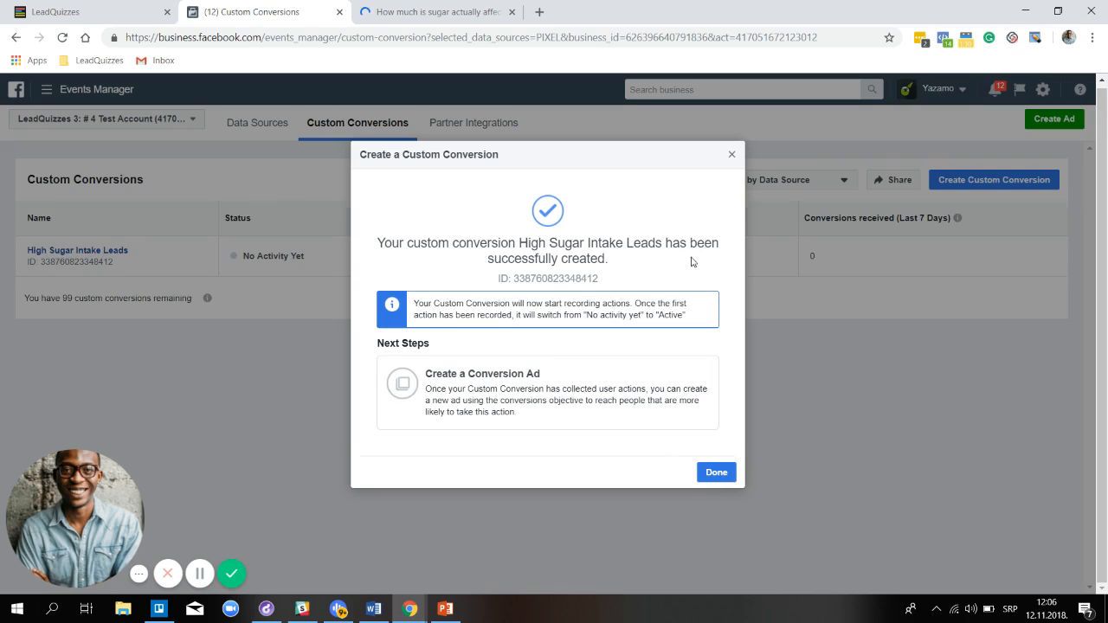
left_click(716, 473)
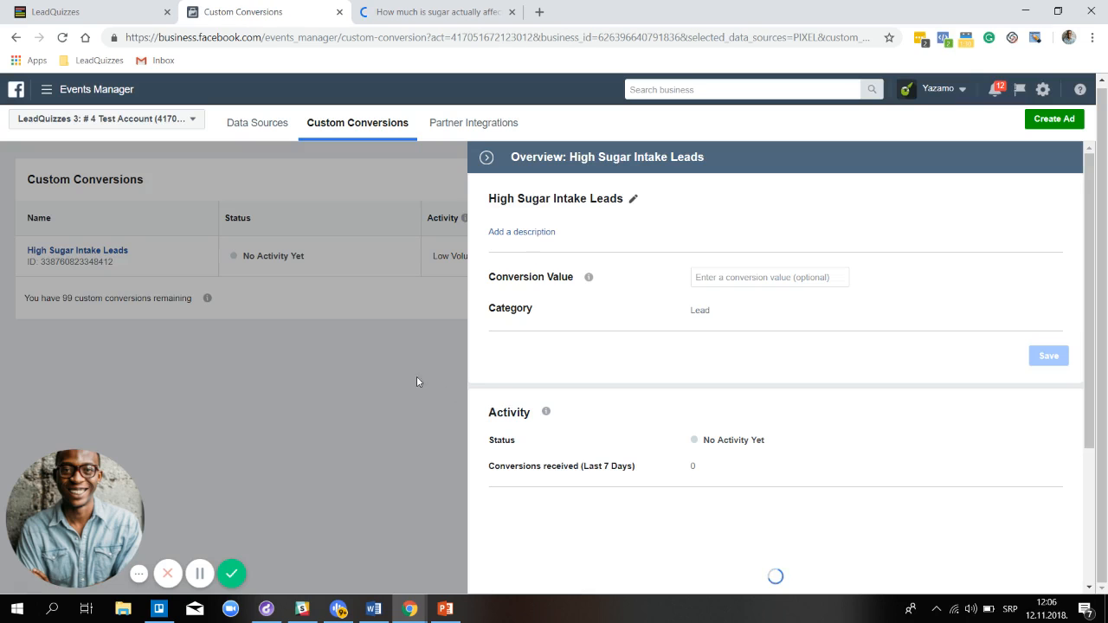
left_click(486, 158)
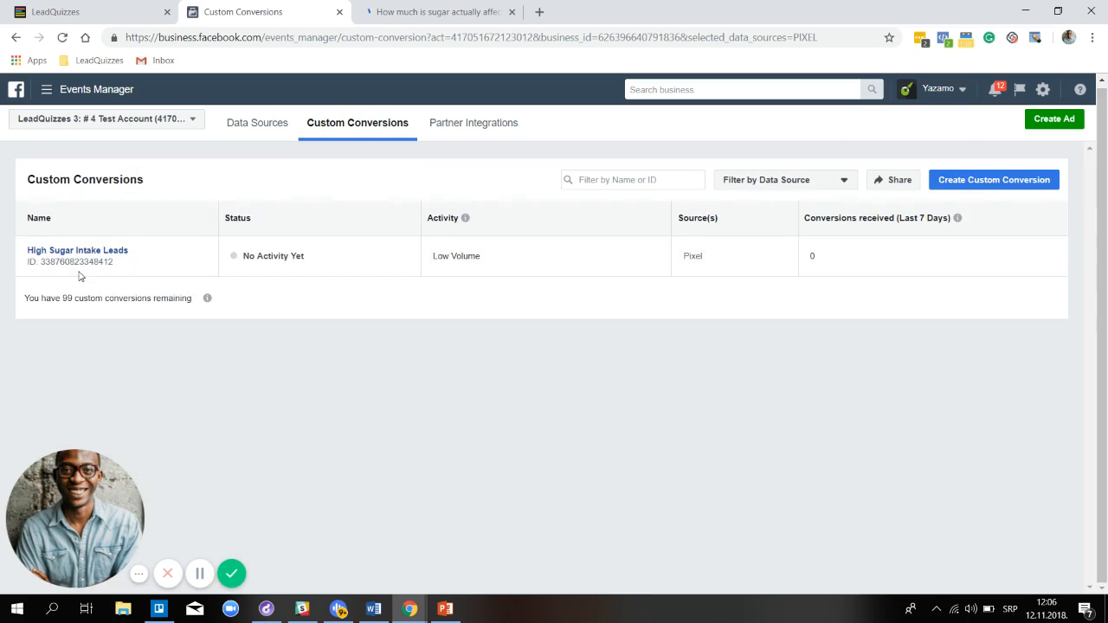
Start another custom conversion using the Sugar Cravings Quiz 1.1 event
left_click(969, 188)
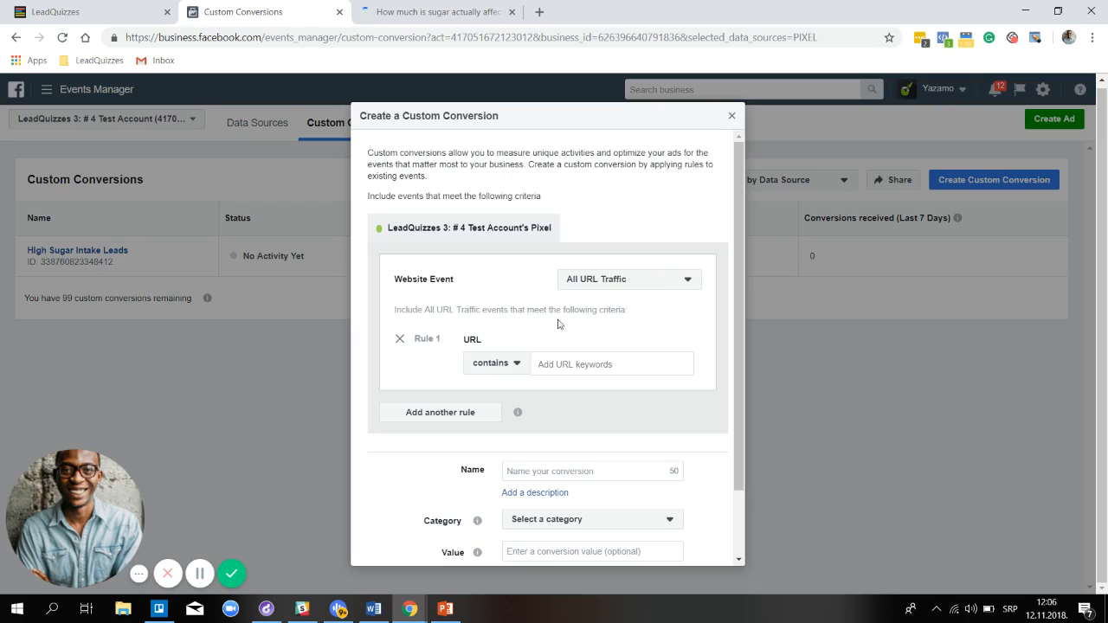
left_click(660, 290)
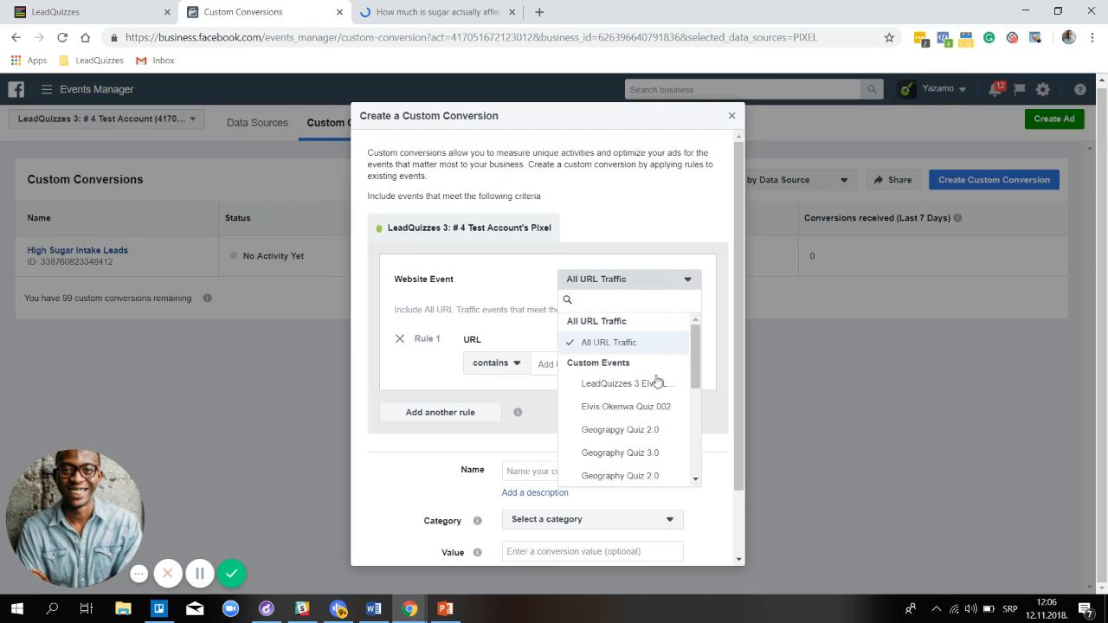
scroll(656, 384, "down", 5)
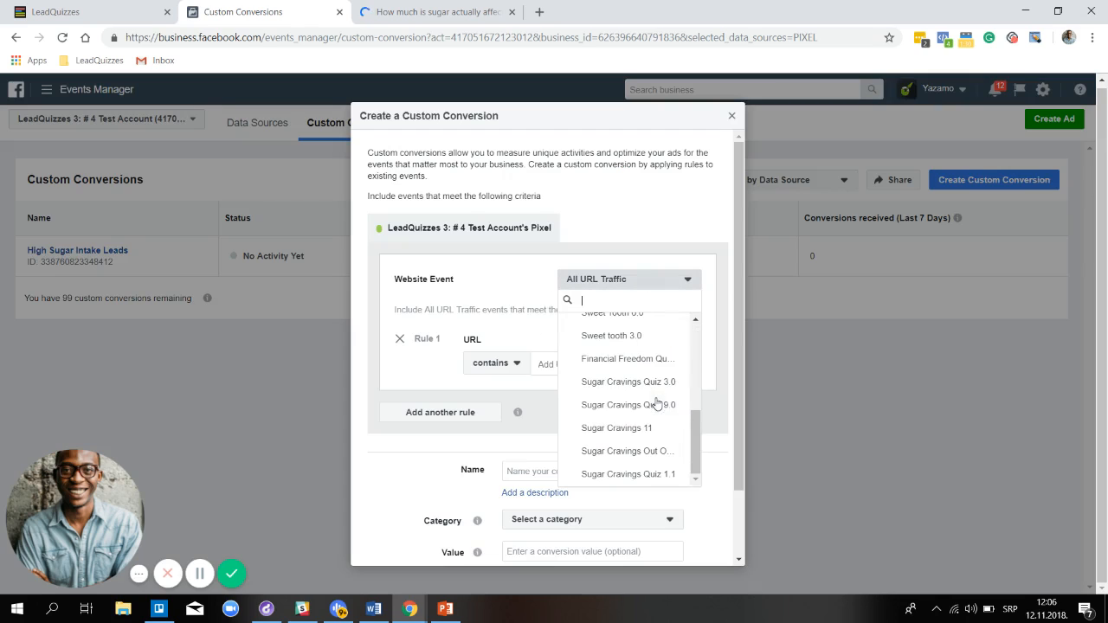
left_click(639, 474)
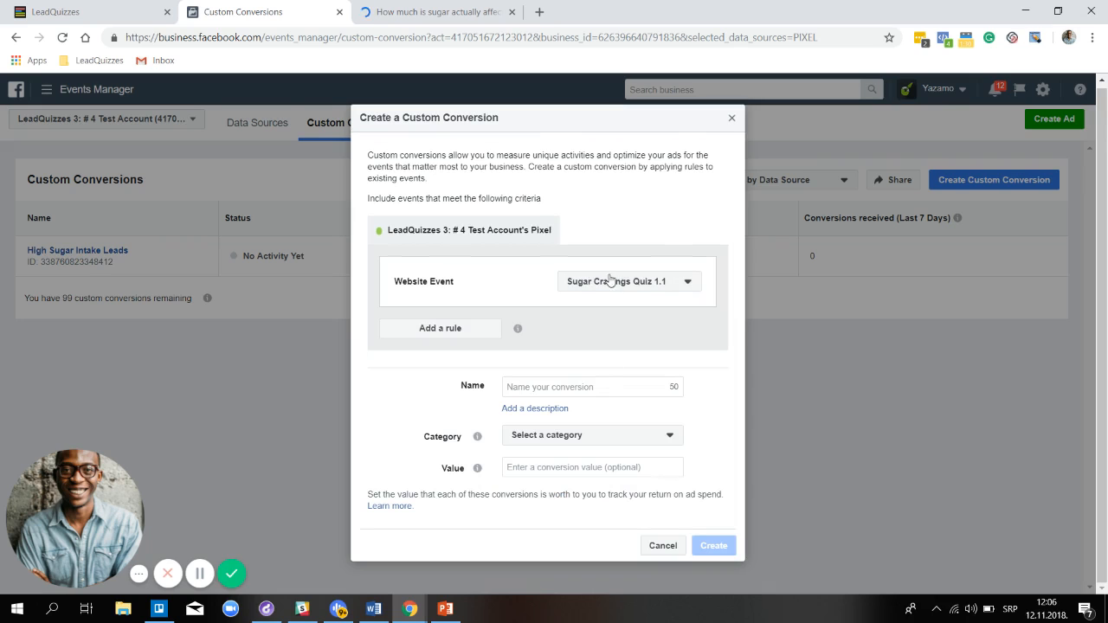
Add an event-parameter rule matching Question equals, then go to LeadQuizzes
left_click(479, 329)
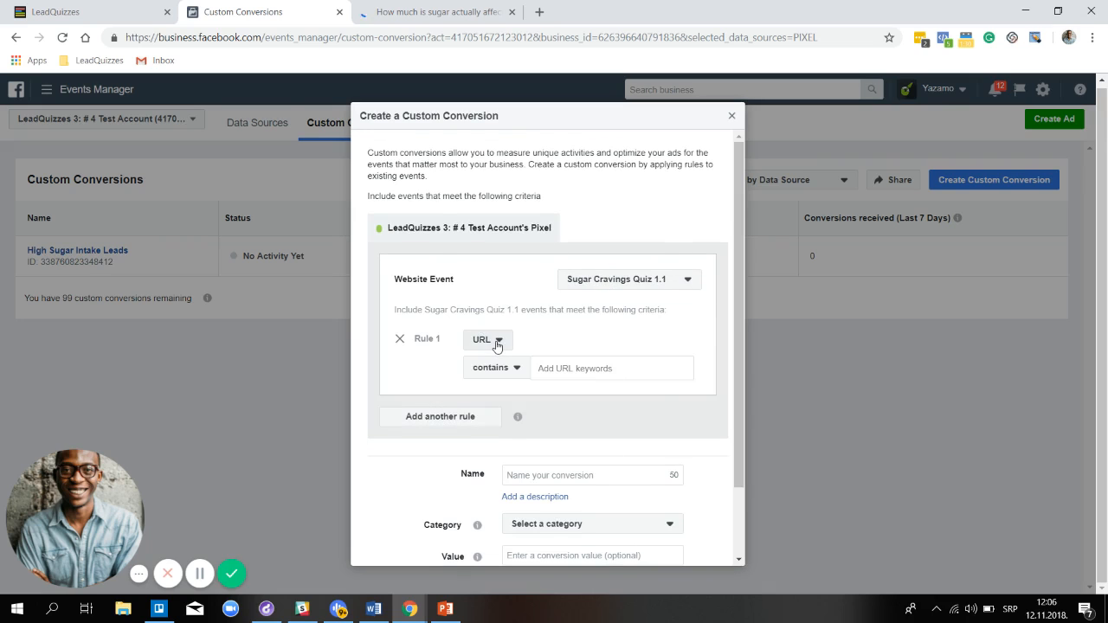
left_click(495, 343)
left_click(537, 398)
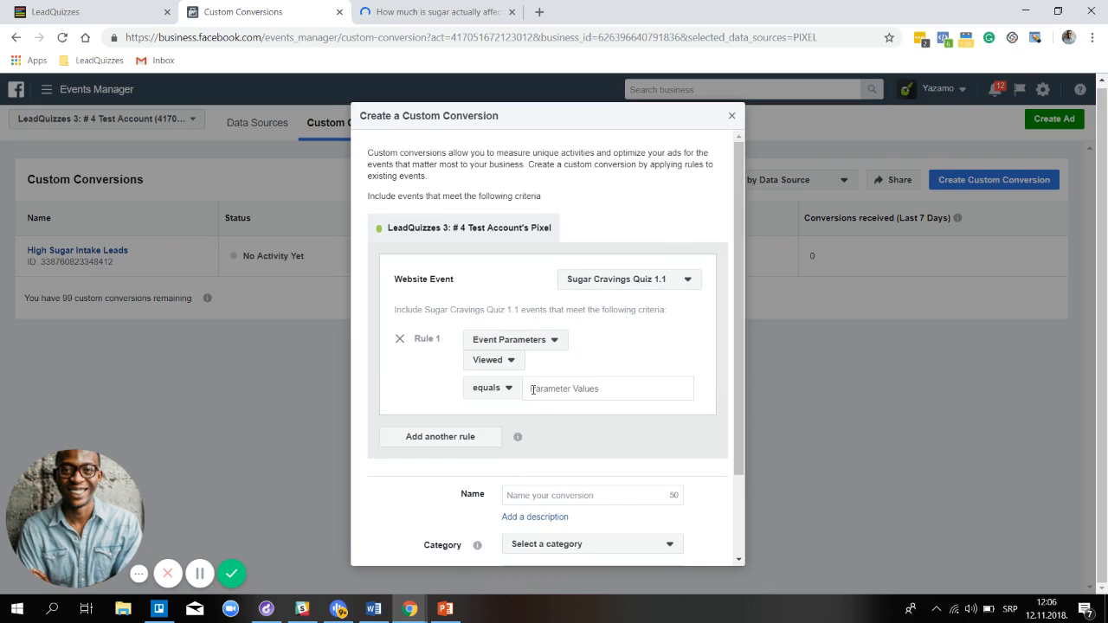
left_click(512, 361)
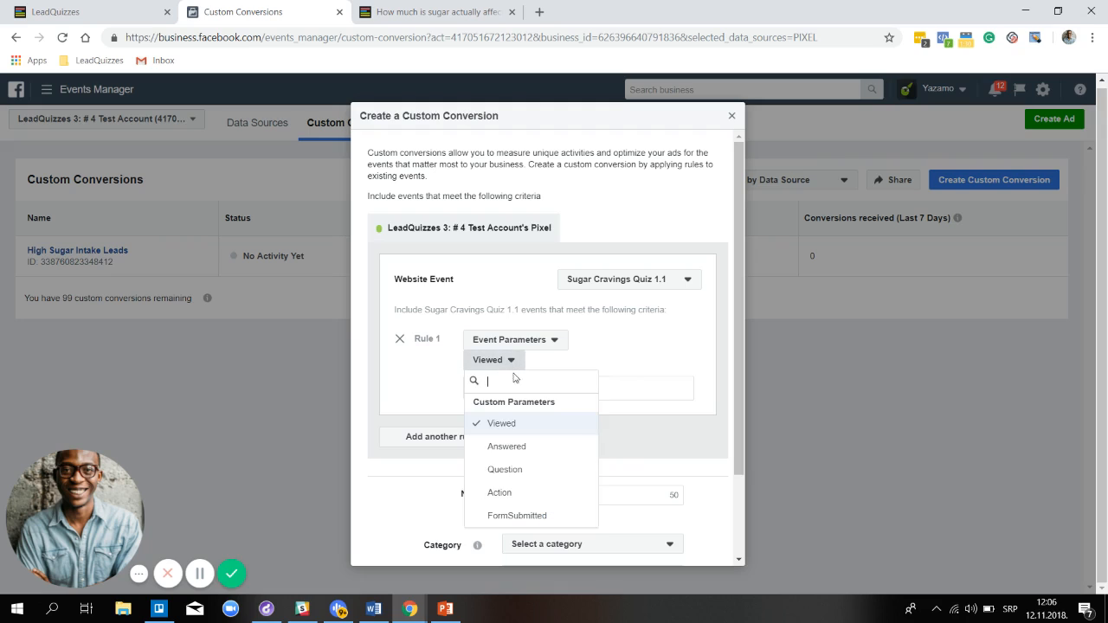
left_click(513, 448)
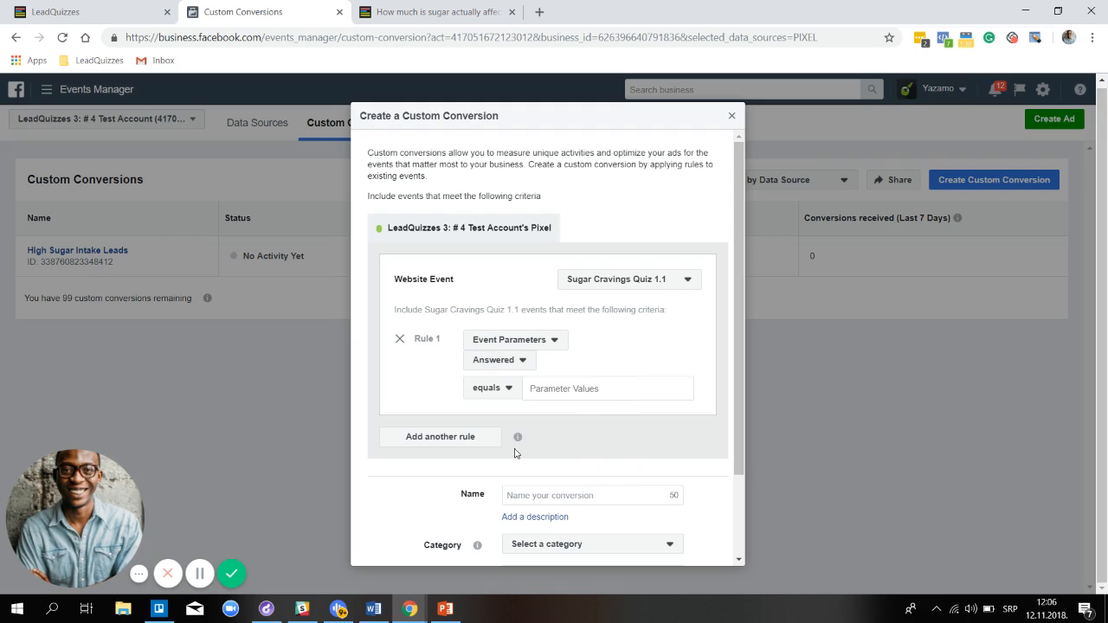
left_click(522, 361)
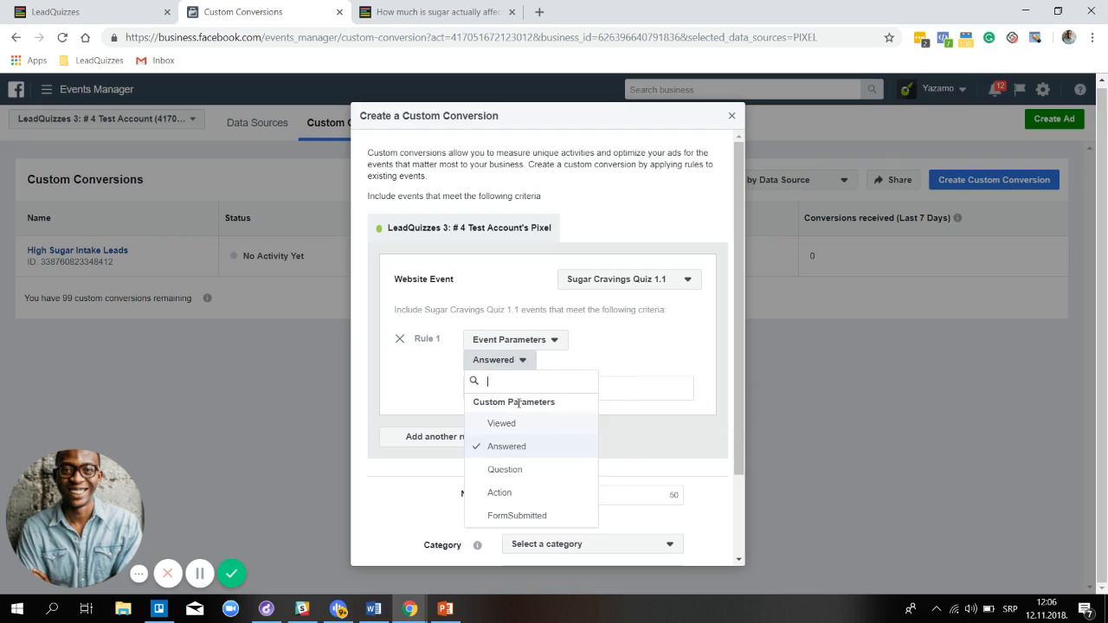
left_click(513, 469)
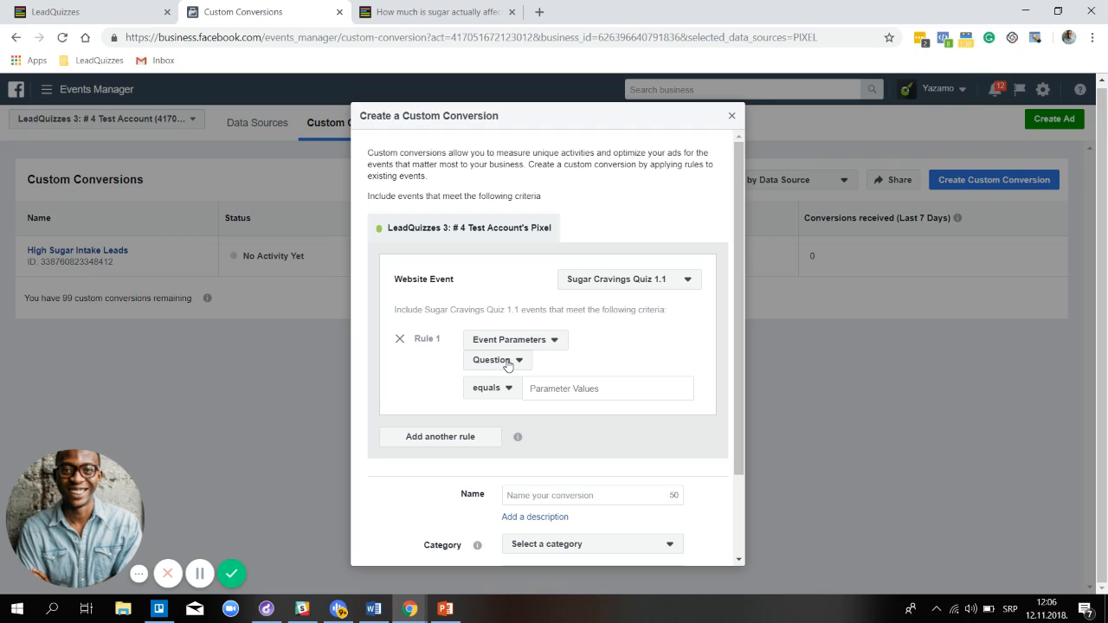
left_click(508, 389)
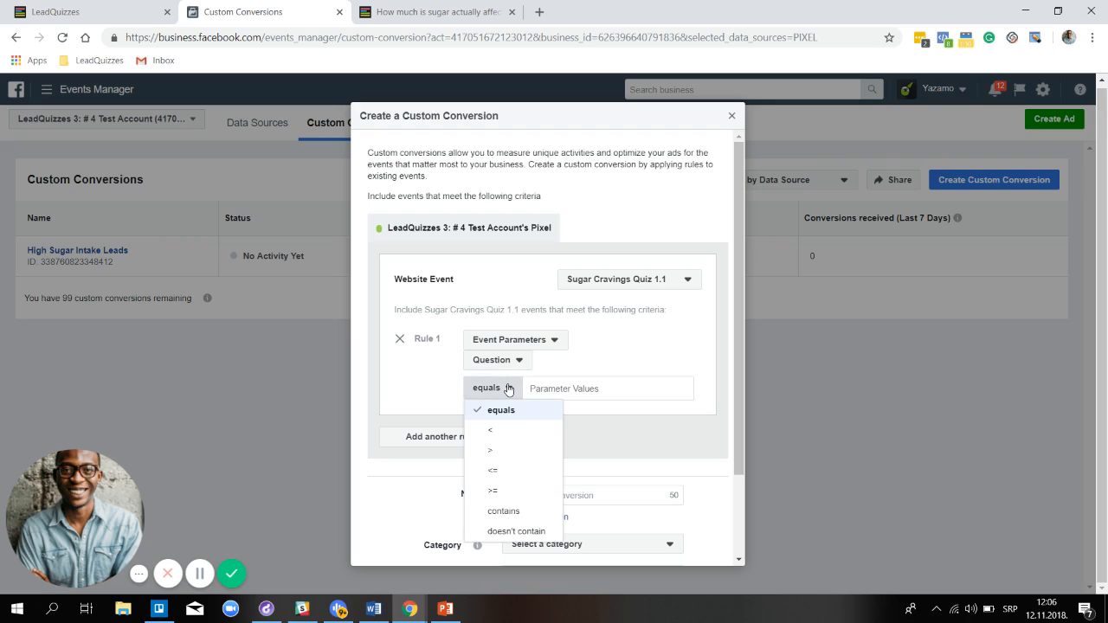
left_click(509, 388)
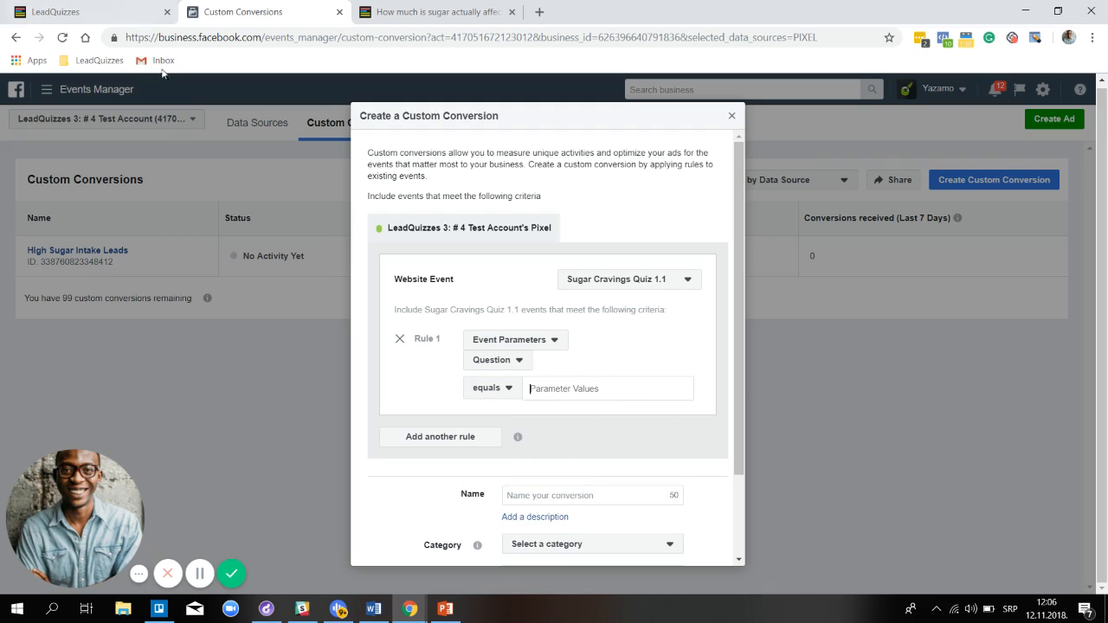
left_click(113, 18)
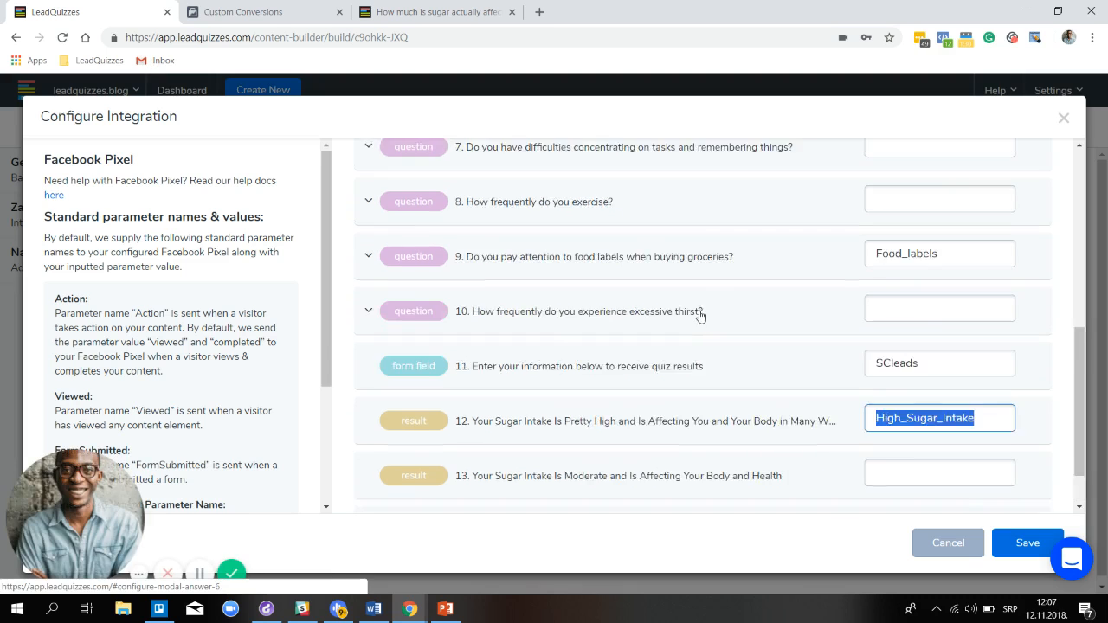
Copy the Consume_Soda value from question 1 of the Pixel integration settings
scroll(702, 314, "up", 5)
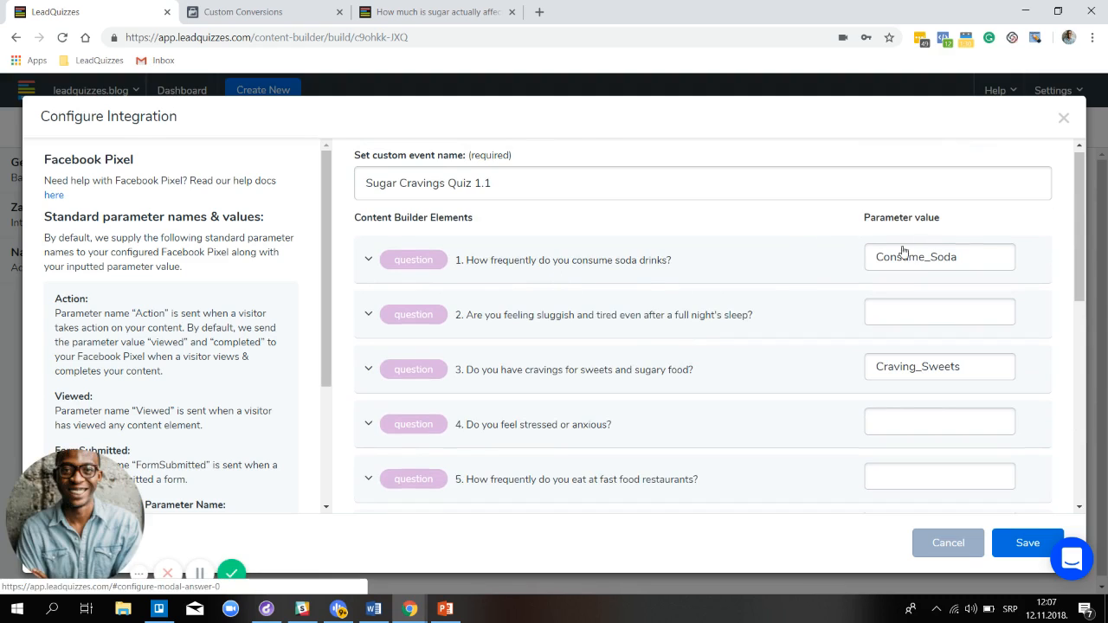
left_click_drag(967, 253, 874, 274)
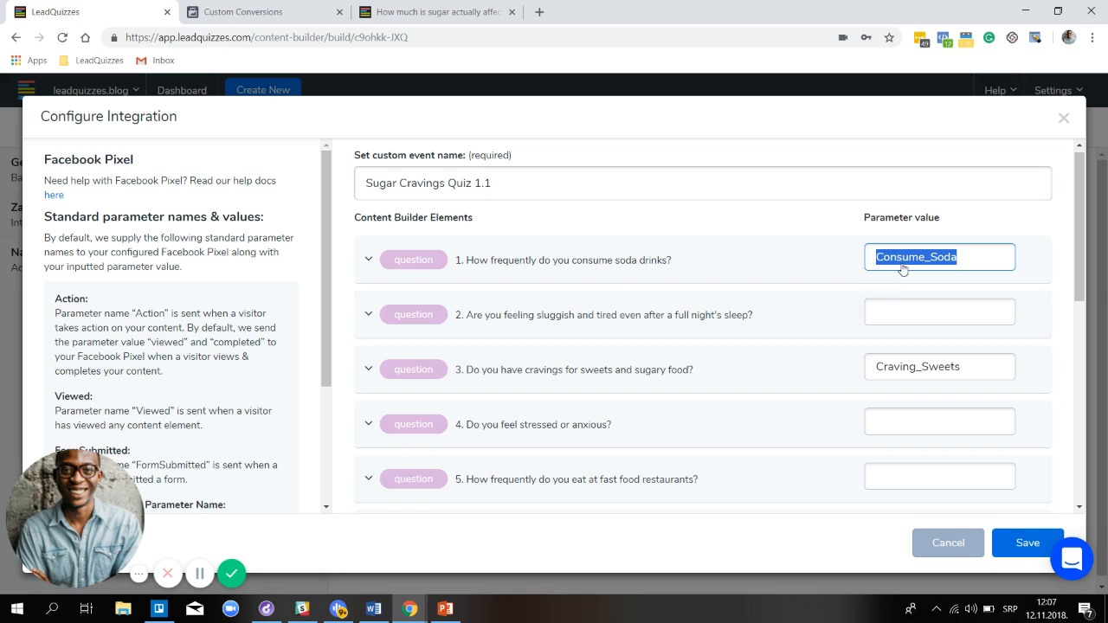
right_click(900, 264)
left_click(918, 315)
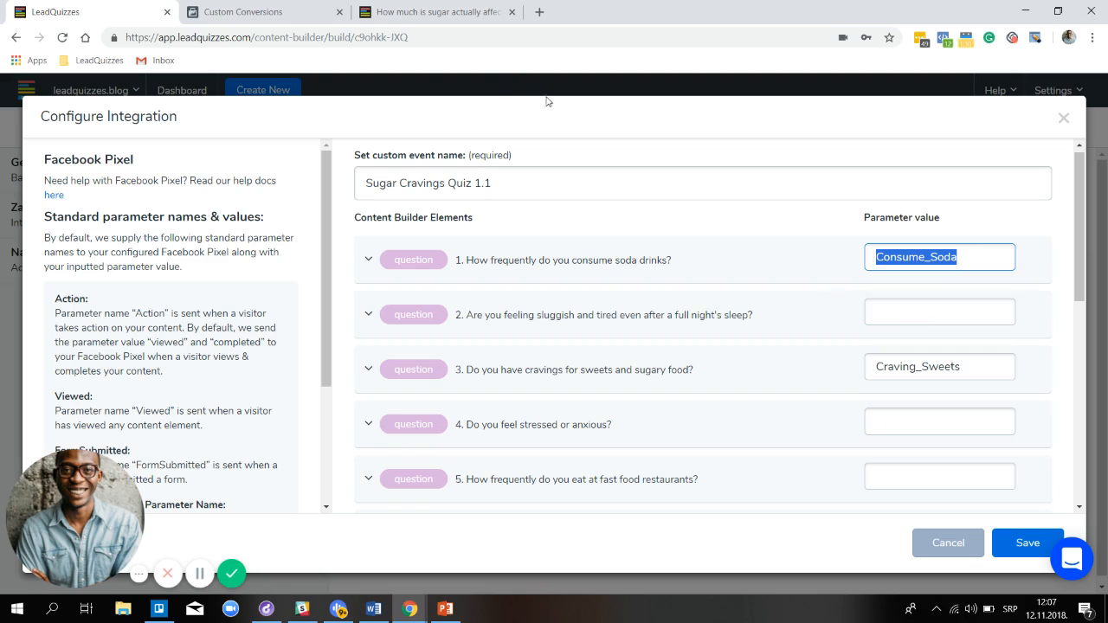
Paste Consume_Soda as Rule 1's Question parameter value
left_click(276, 19)
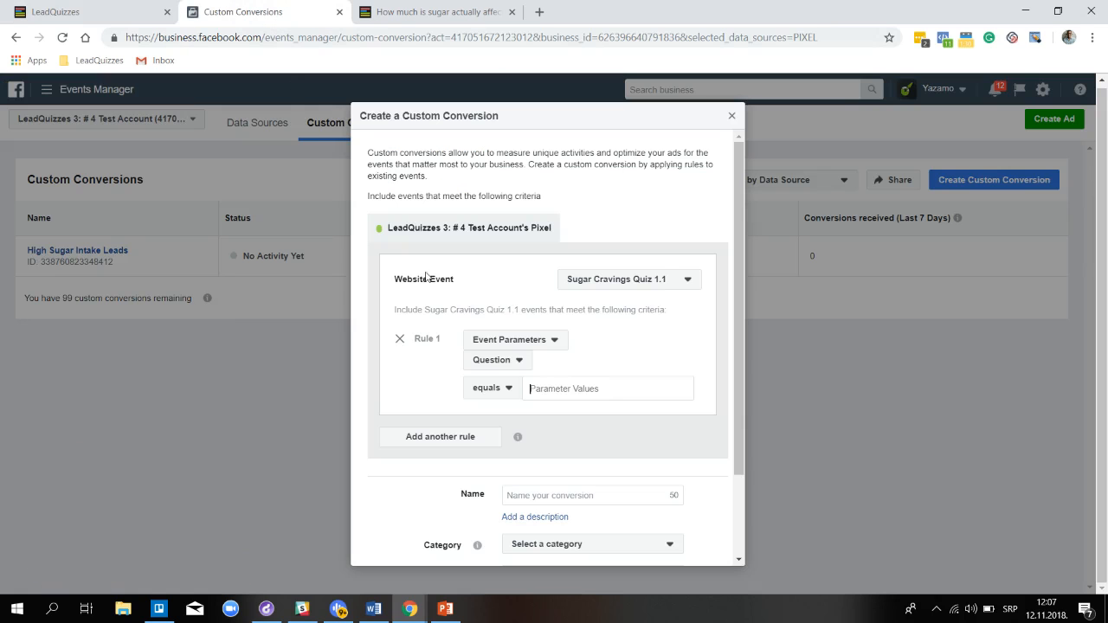
right_click(562, 395)
left_click(626, 249)
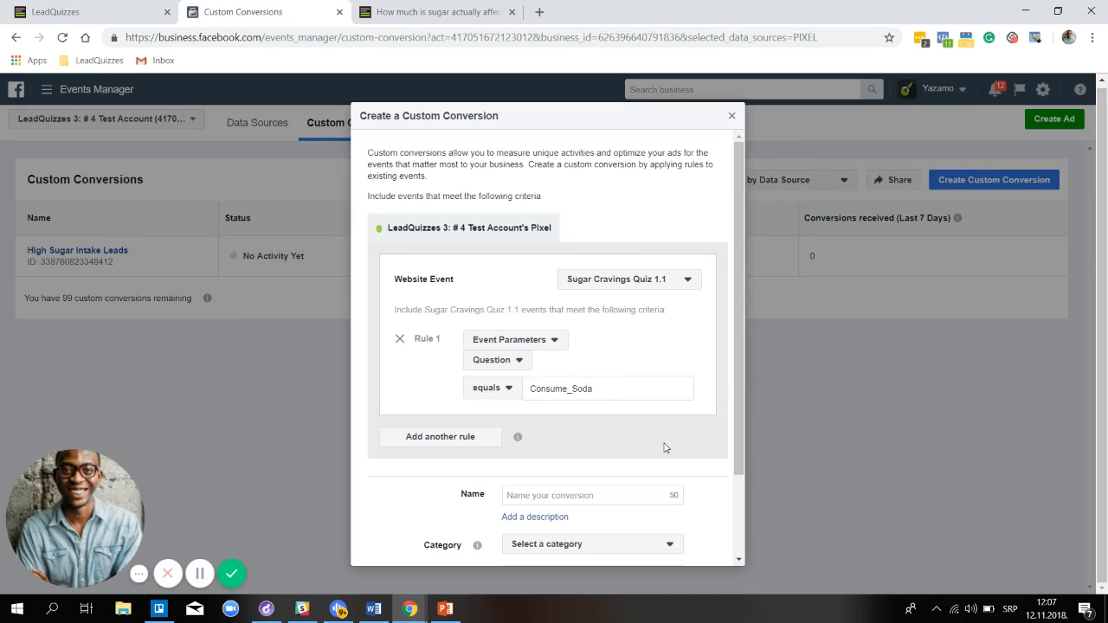
scroll(660, 371, "down", 1)
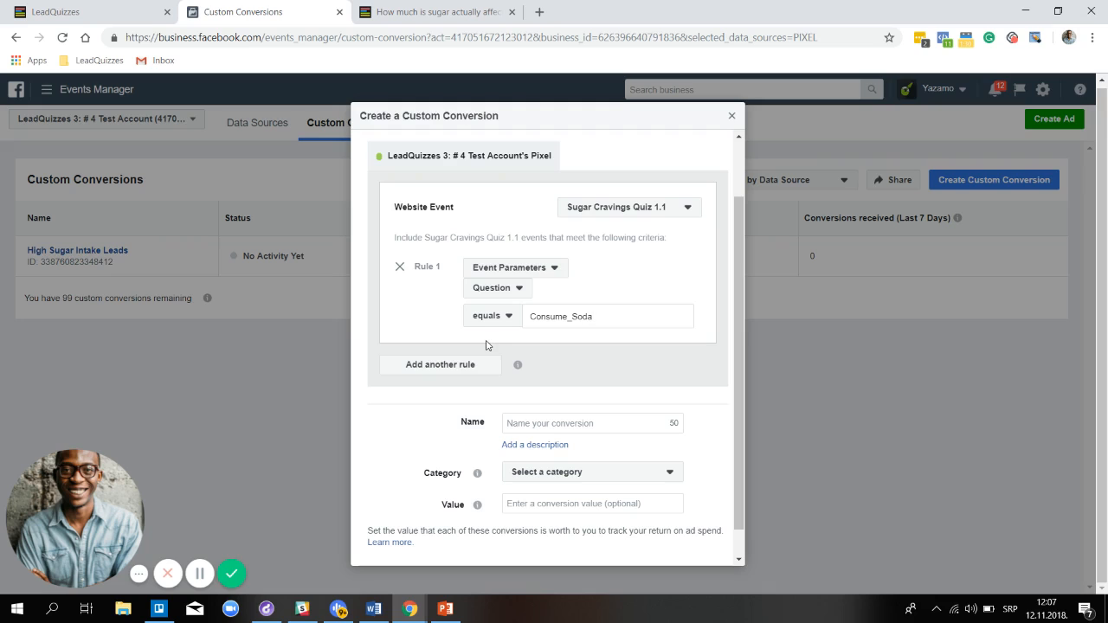
Add a second event-parameter rule set to Answered equals
left_click(447, 369)
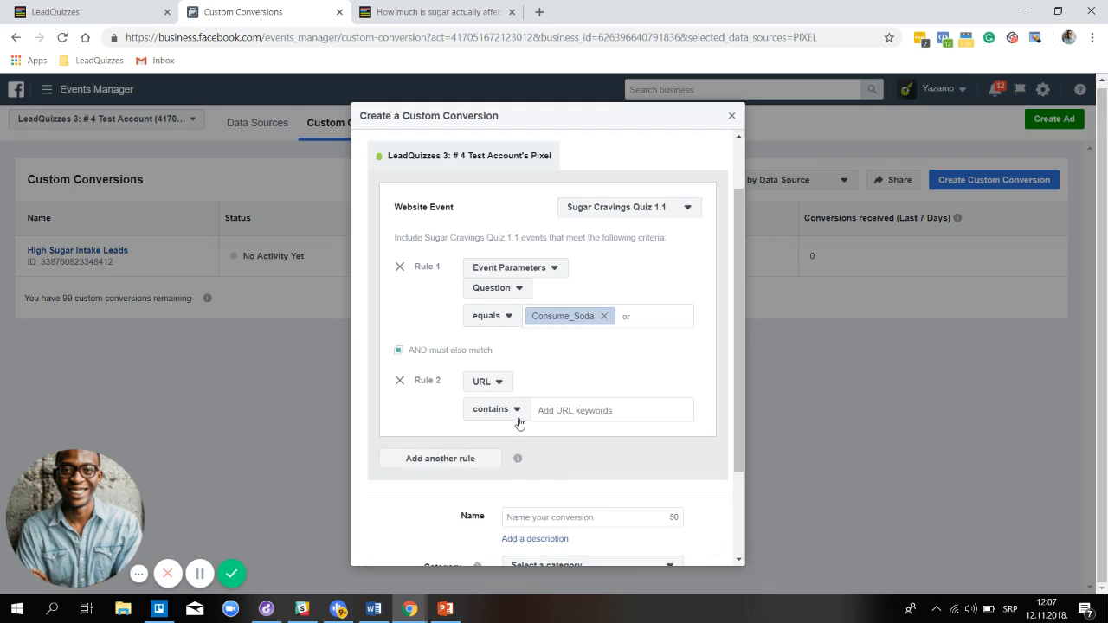
left_click(495, 382)
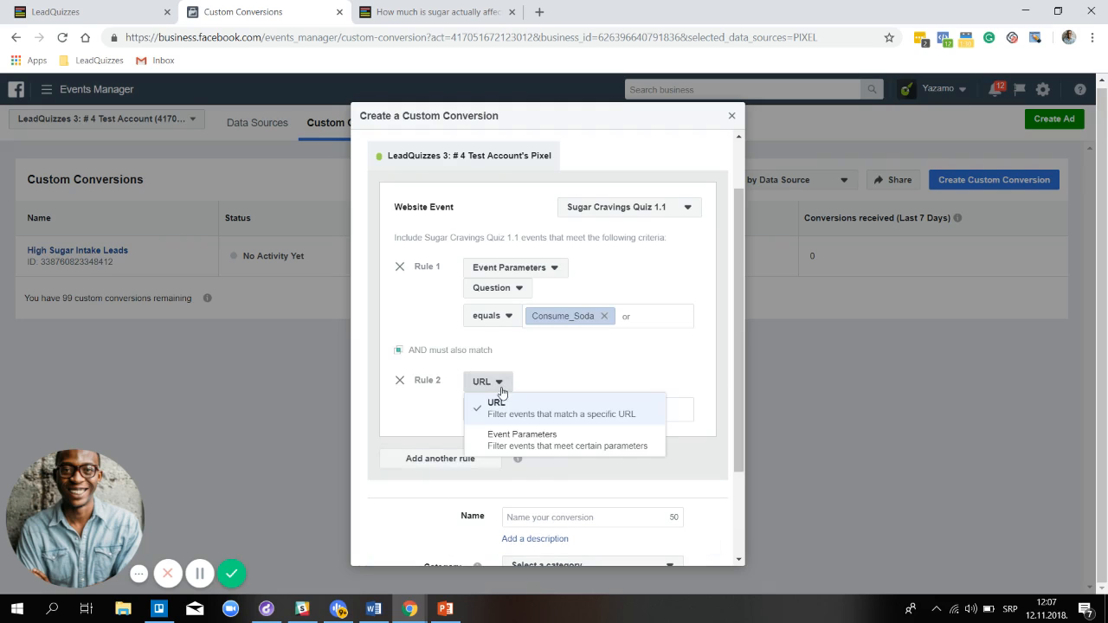
left_click(530, 445)
left_click(506, 406)
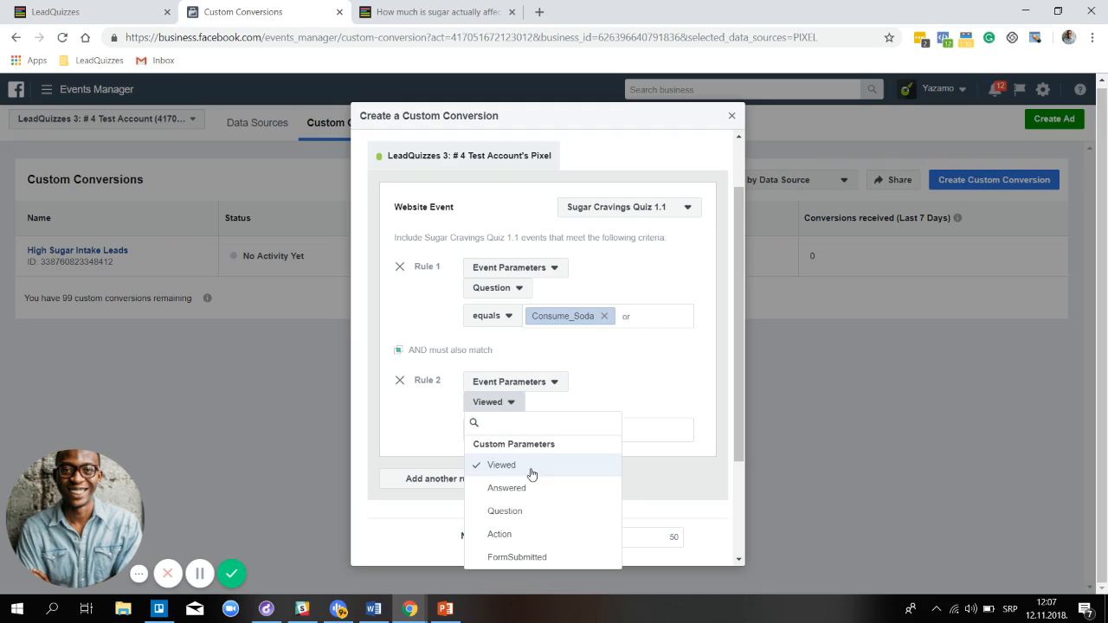
left_click(517, 494)
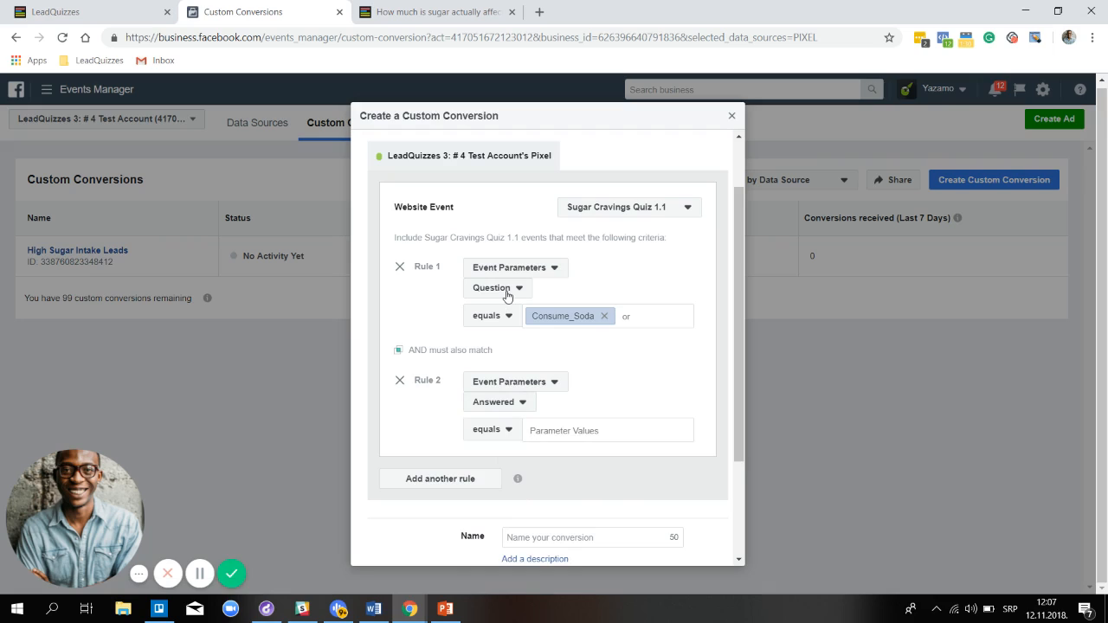
left_click(508, 431)
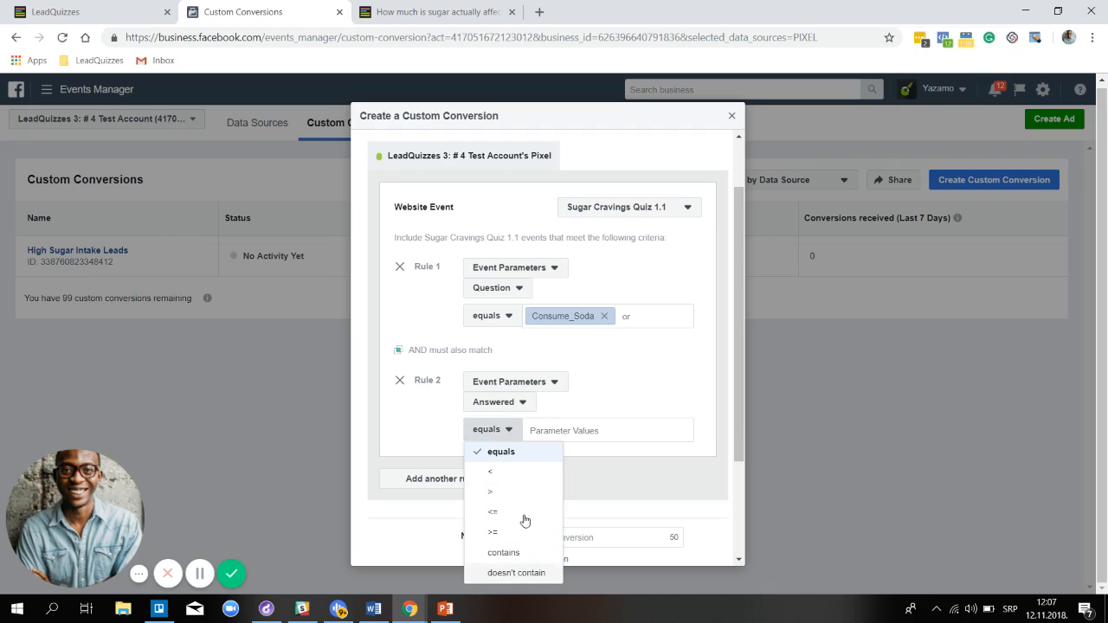
left_click(555, 450)
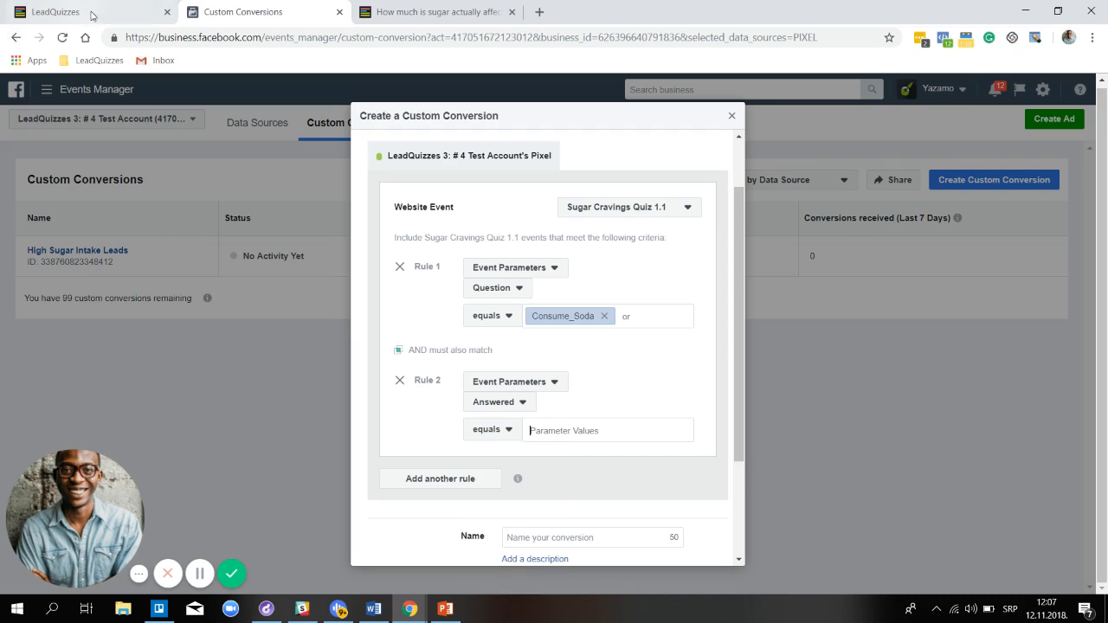
Expand question 1 in LeadQuizzes and copy its Soda_Often answer value
key("ctrl+shift+Tab")
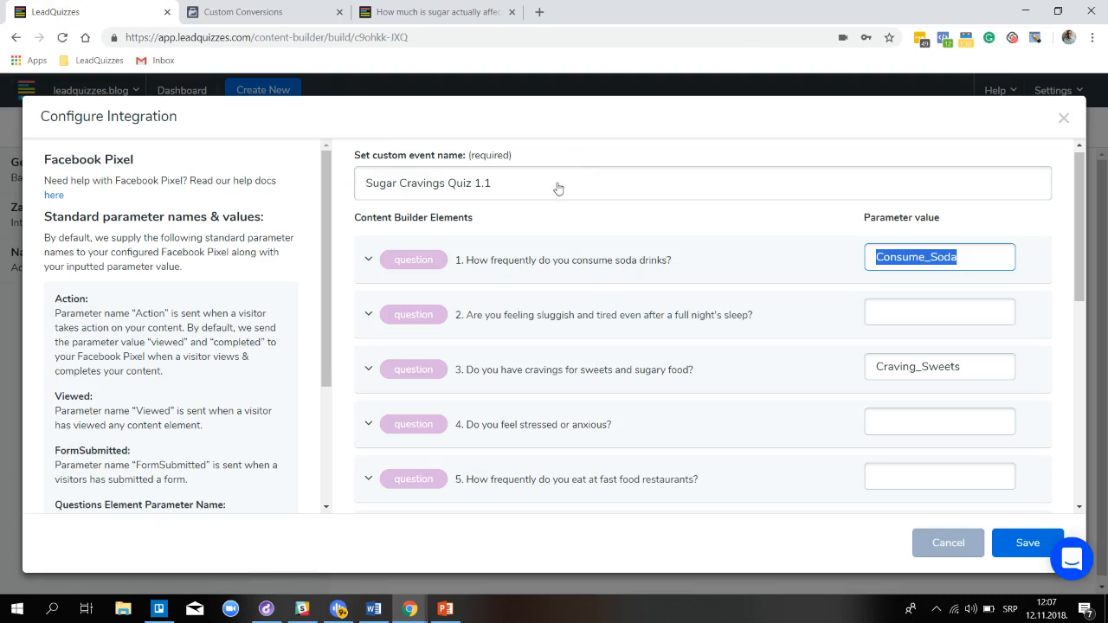
left_click(454, 269)
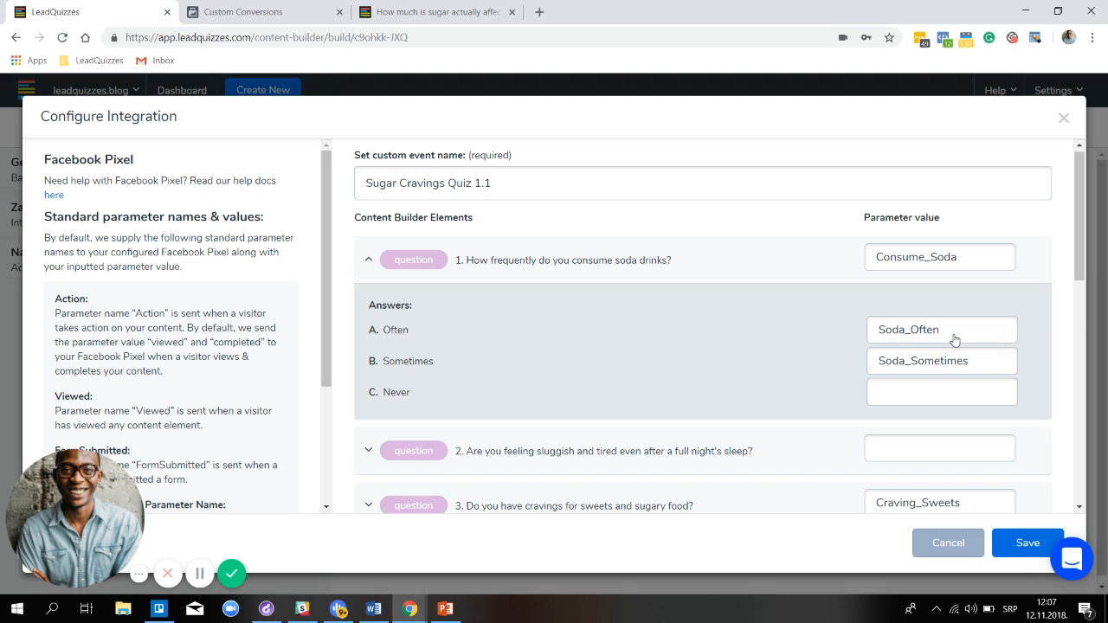
left_click_drag(953, 336, 878, 330)
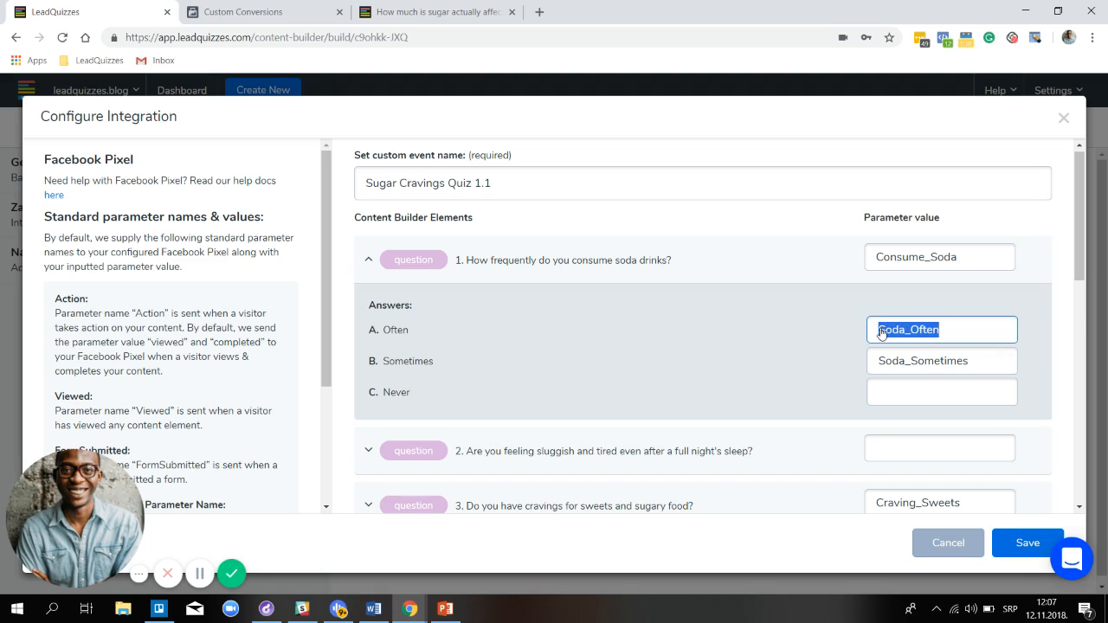
right_click(878, 329)
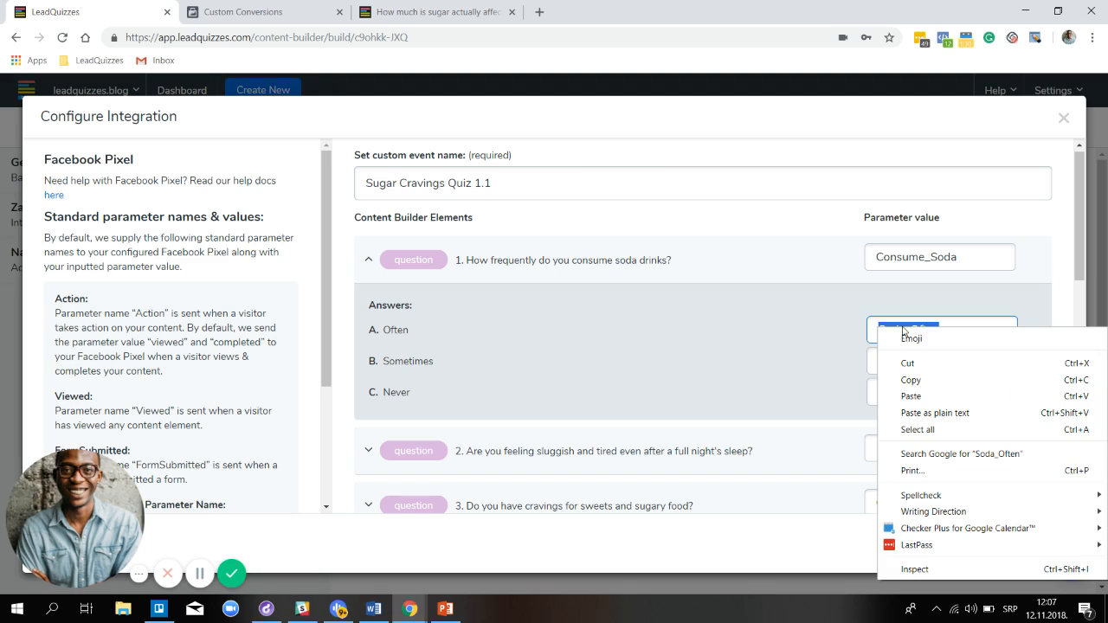
left_click(911, 380)
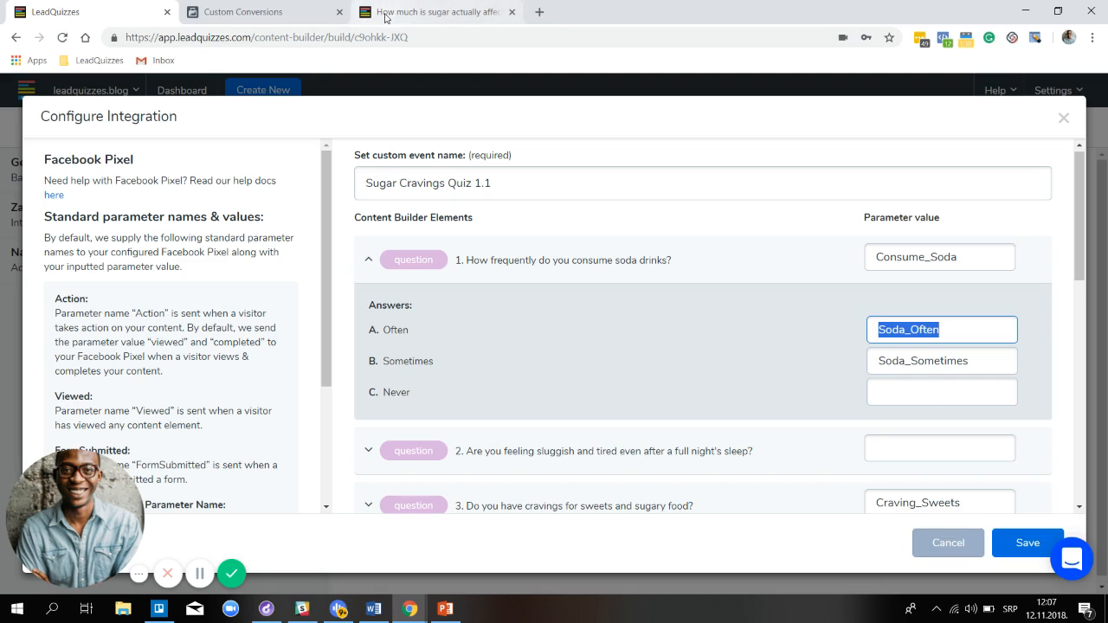
left_click(303, 14)
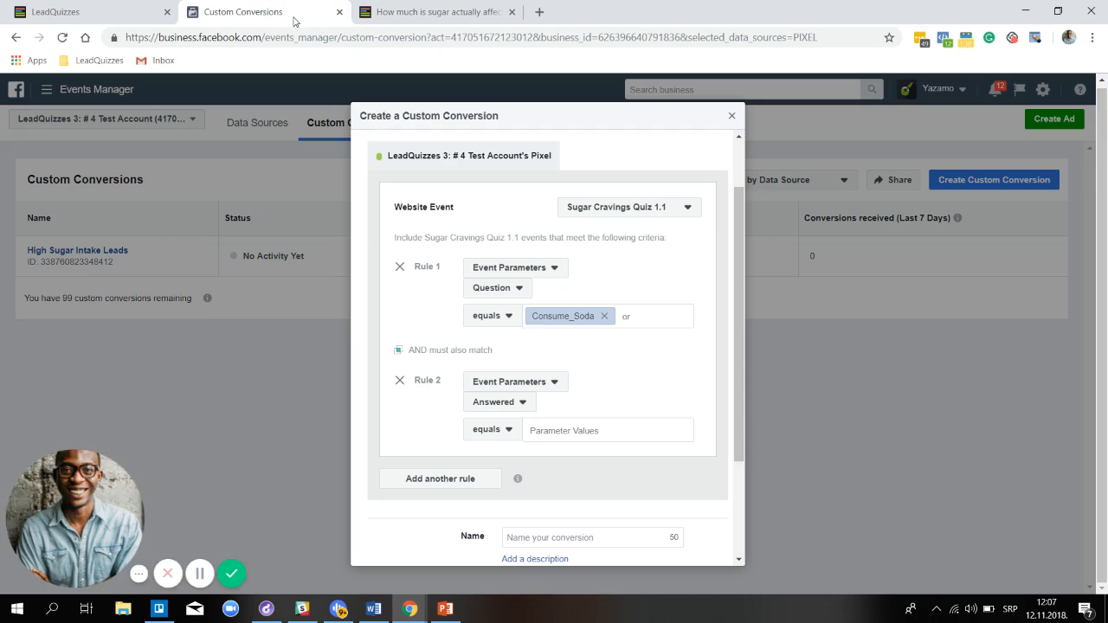
Paste Soda_Often as the value for Rule 2's Answered parameter
right_click(580, 429)
left_click(619, 290)
scroll(618, 338, "down", 1)
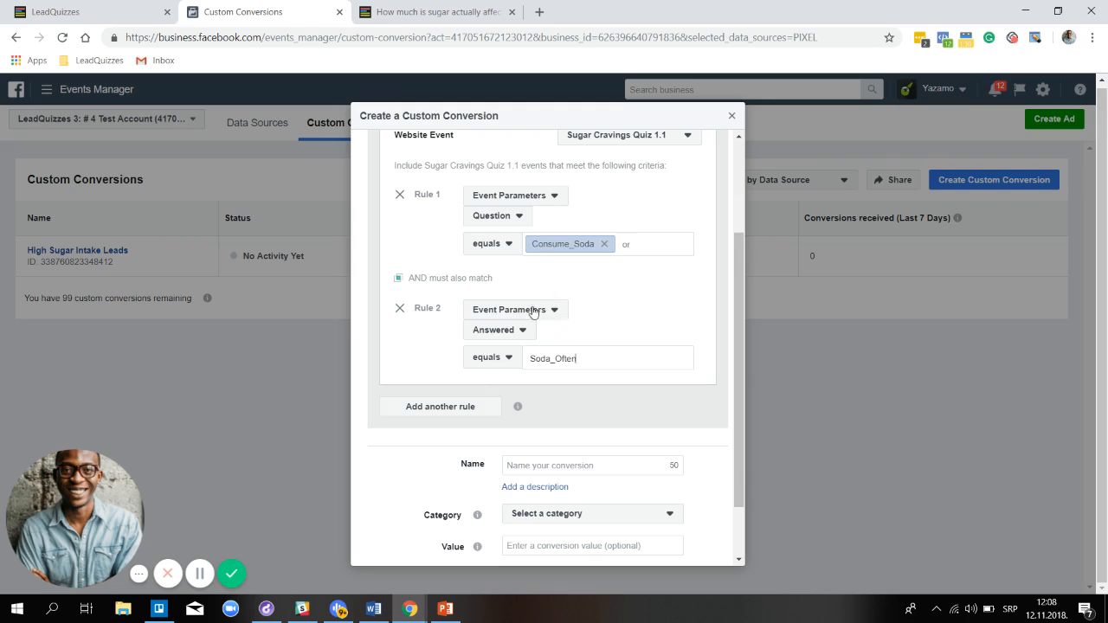
Confirm Rule 2's comparison operator stays on equals
left_click(523, 336)
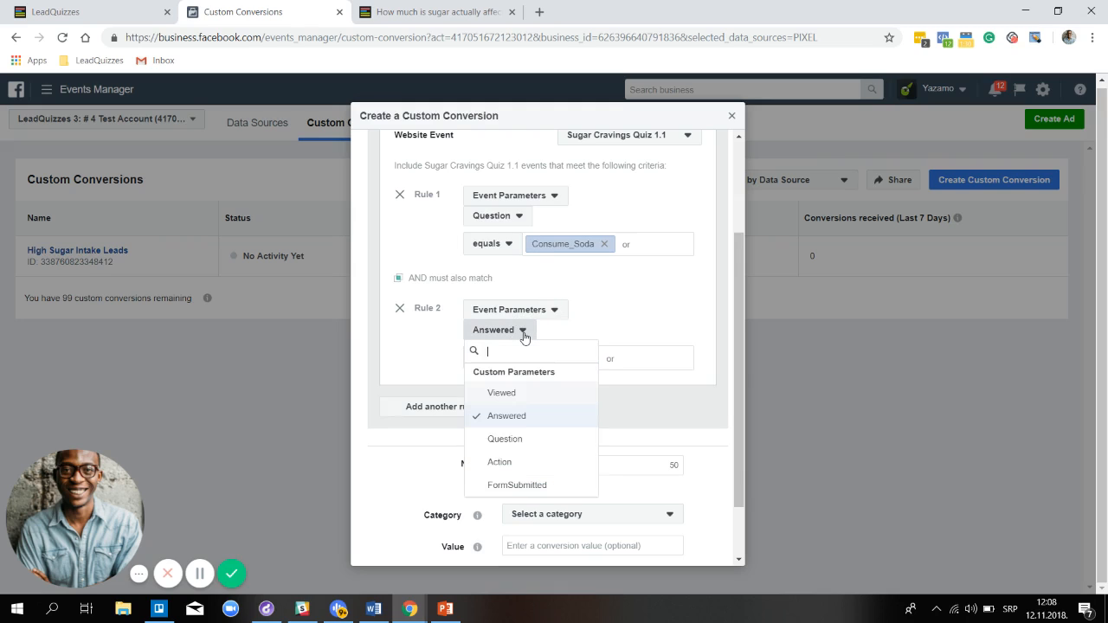
left_click(523, 334)
left_click(506, 366)
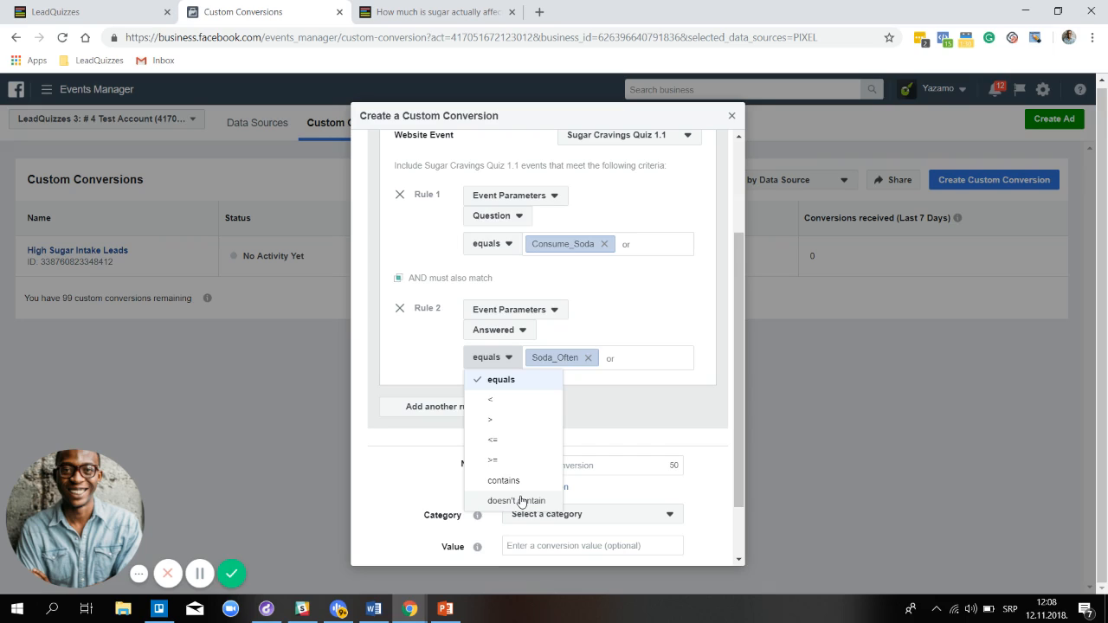
scroll(658, 194, "up", 1)
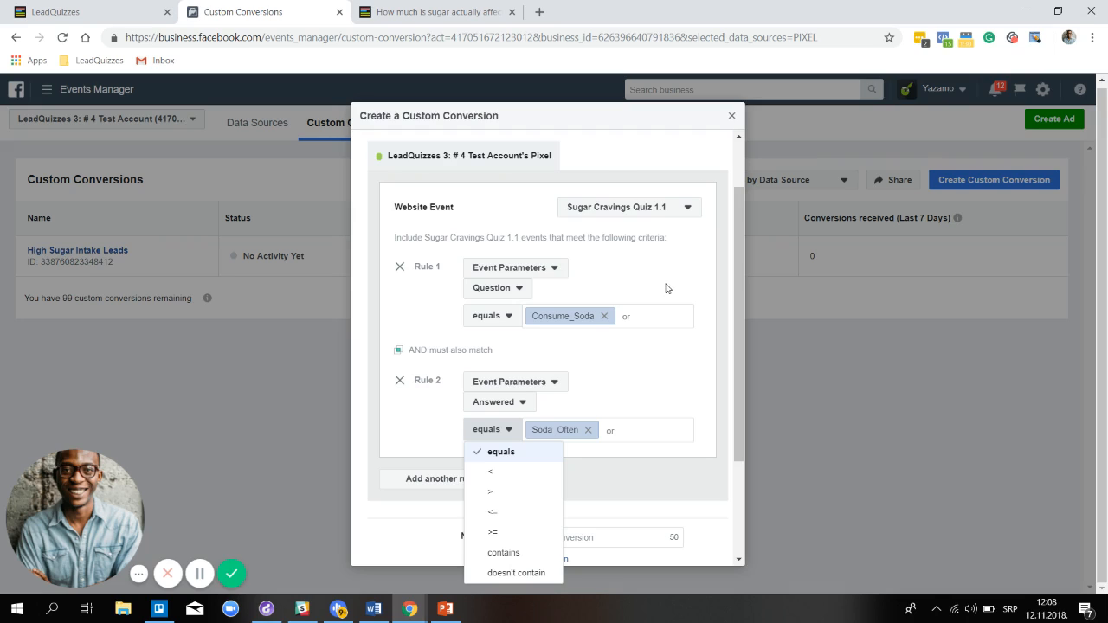
left_click(630, 381)
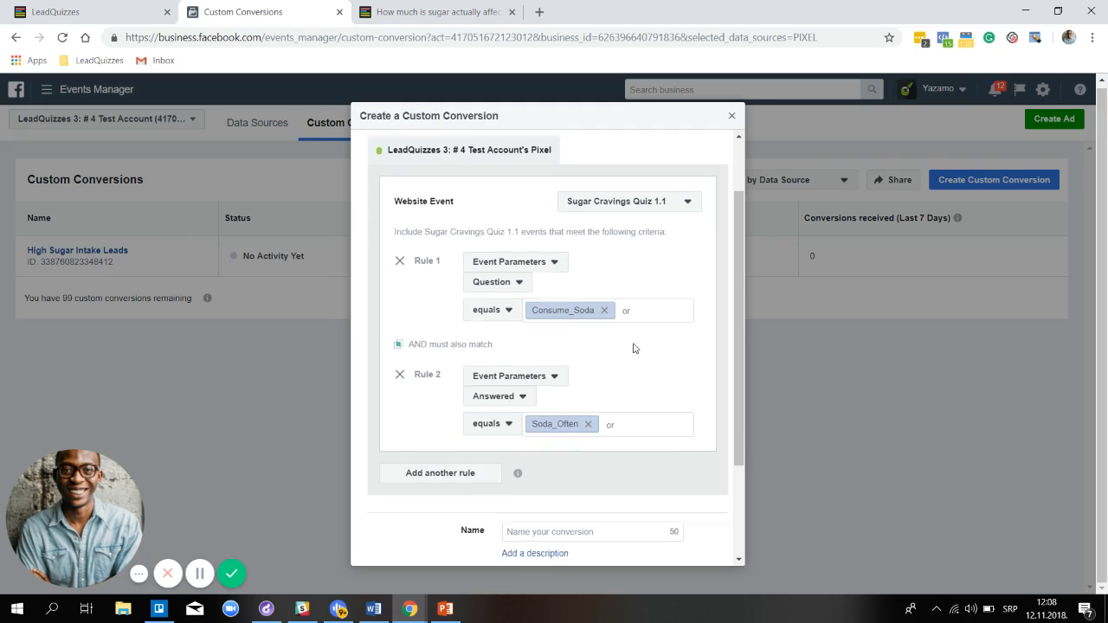
scroll(627, 368, "down", 2)
Name the conversion 'Often Consume Soda Leads', set category Lead, and create it
left_click(620, 389)
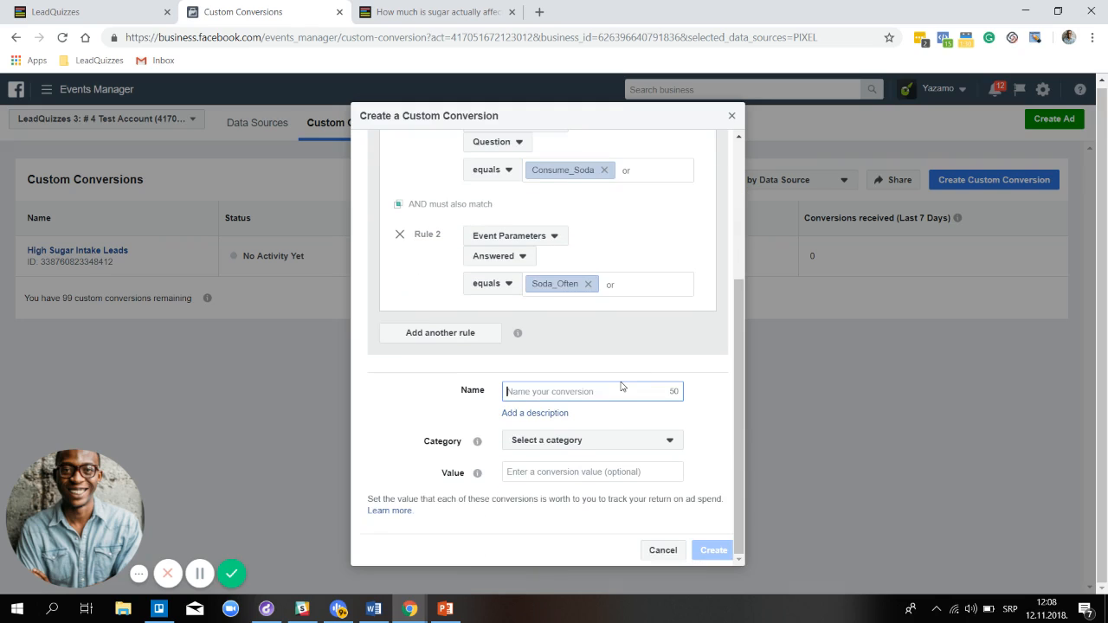
type("Often Consume Soda Leads")
left_click(591, 445)
scroll(584, 379, "down", 1)
left_click(584, 373)
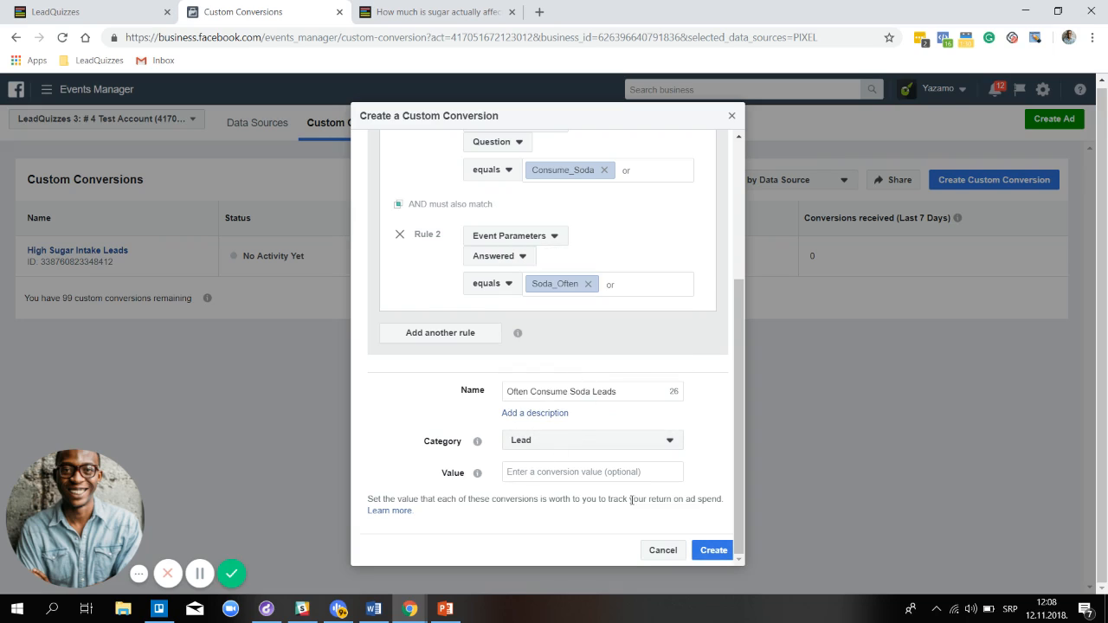
left_click(715, 550)
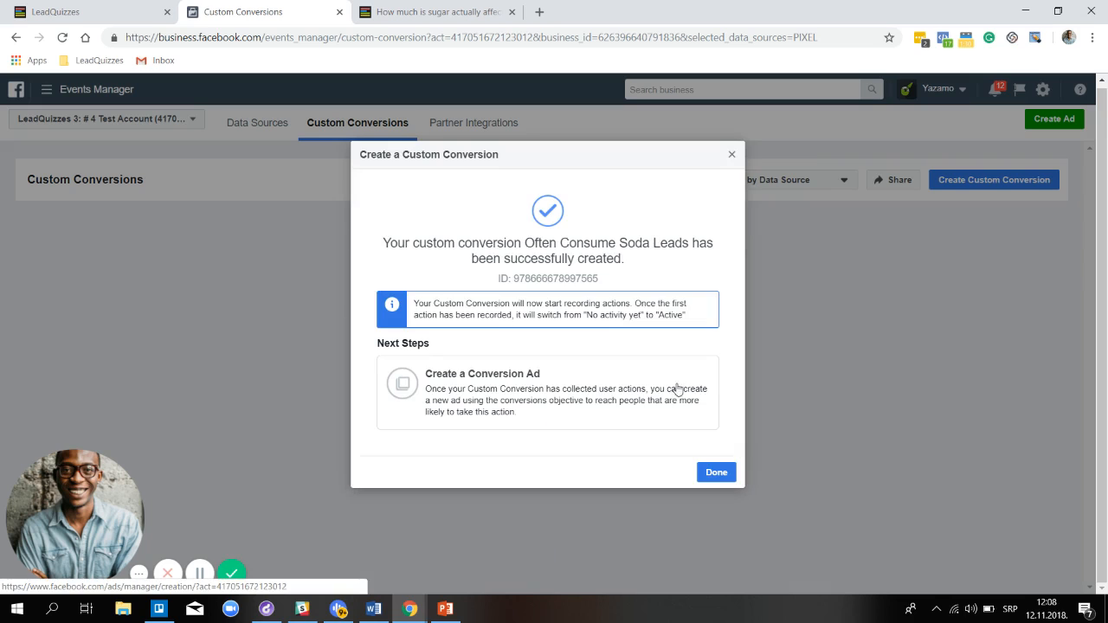
left_click(716, 472)
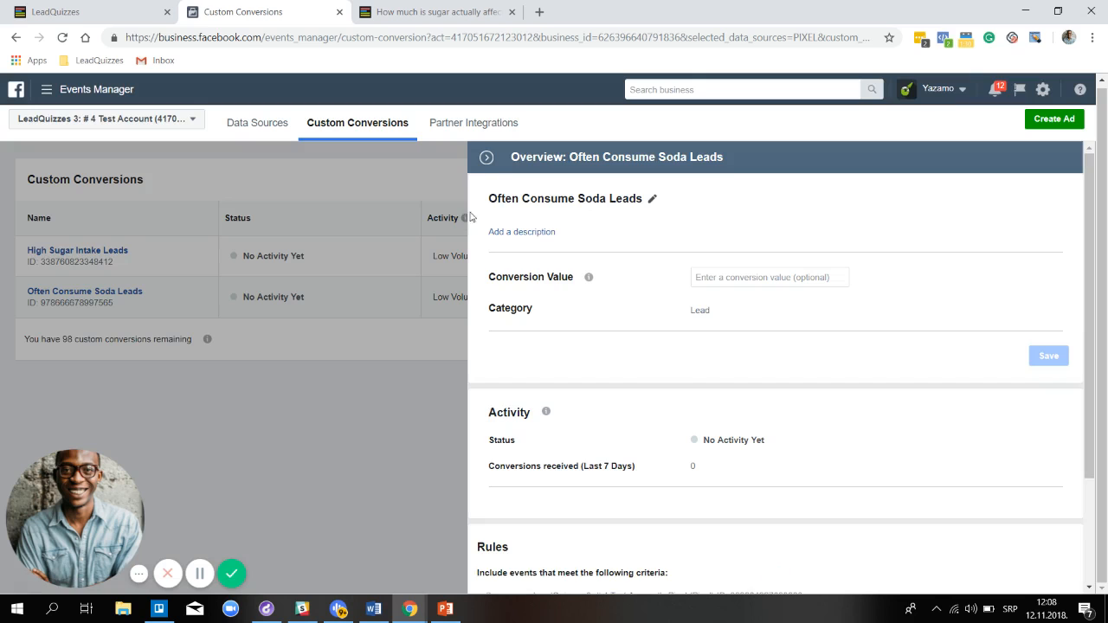
Begin a new custom conversion on the Sugar Cravings Quiz 1.1 website event
left_click(487, 158)
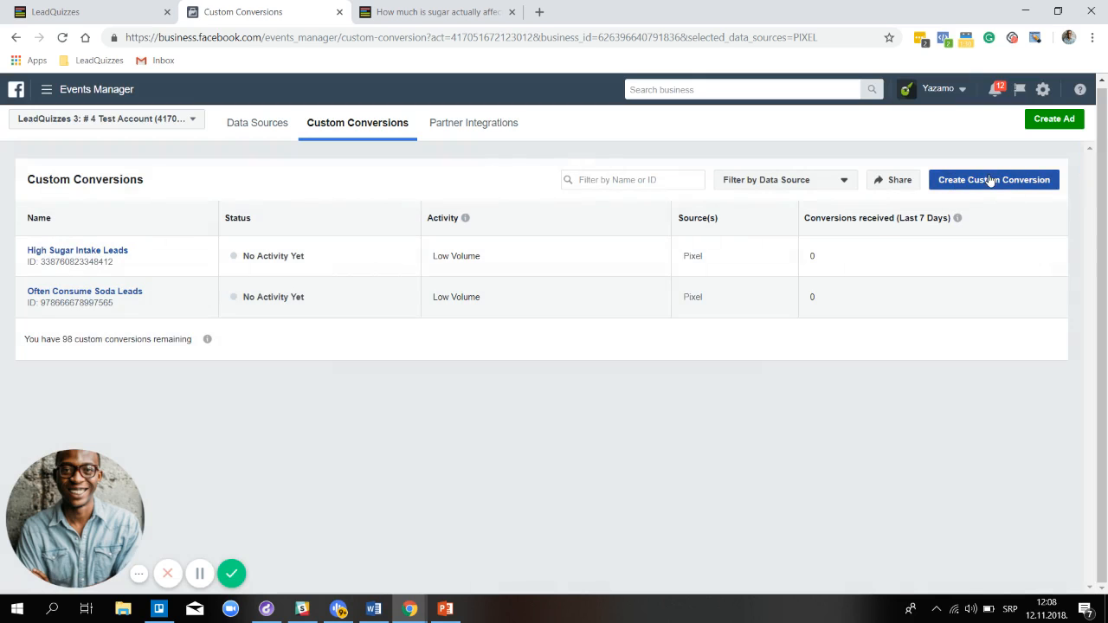
left_click(992, 179)
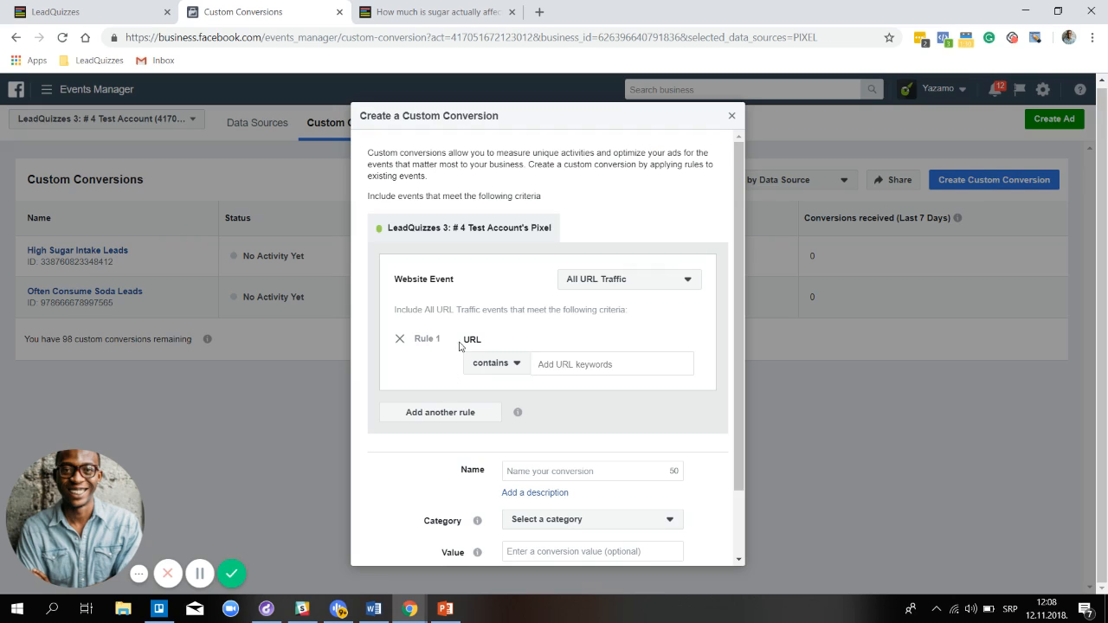
left_click(617, 281)
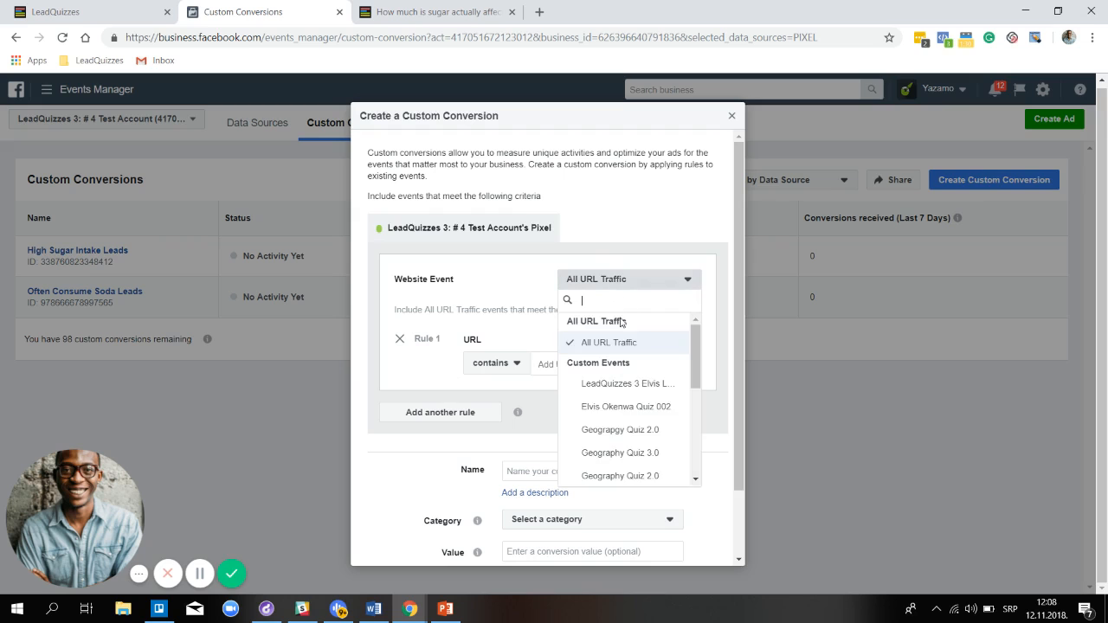
scroll(625, 474, "down", 5)
left_click(625, 472)
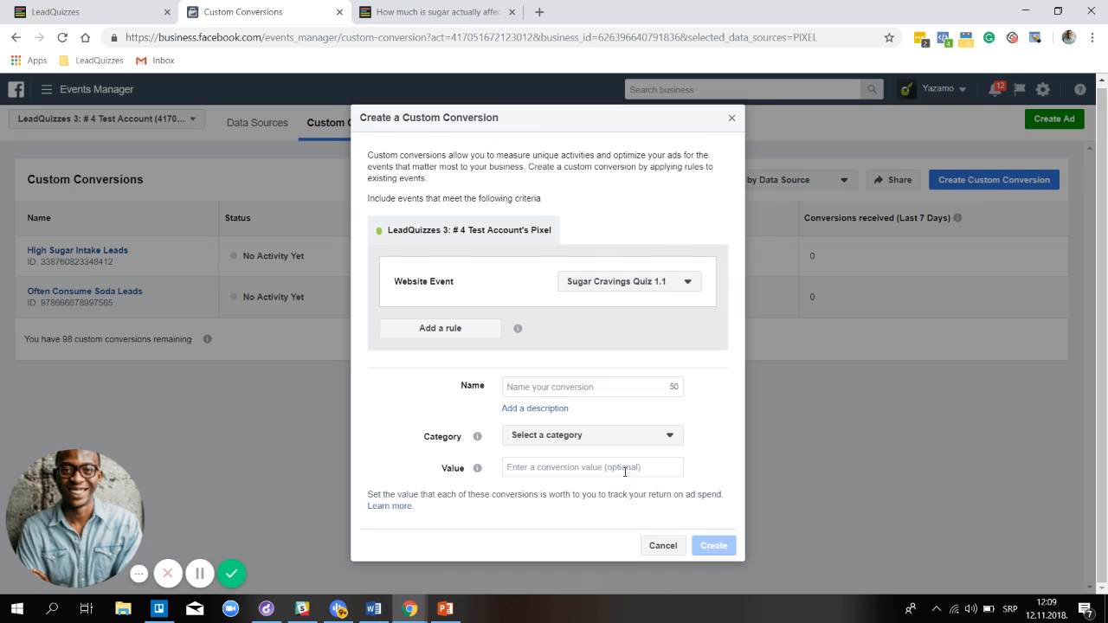
Add a rule based on the FormSubmitted event parameter
left_click(480, 333)
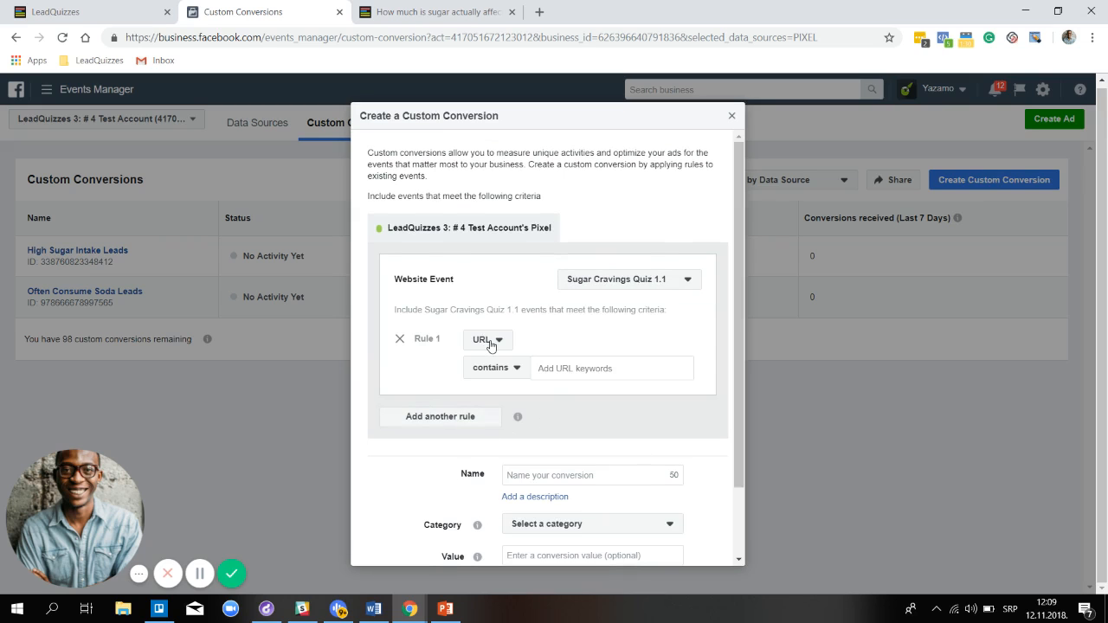
left_click(490, 340)
left_click(545, 396)
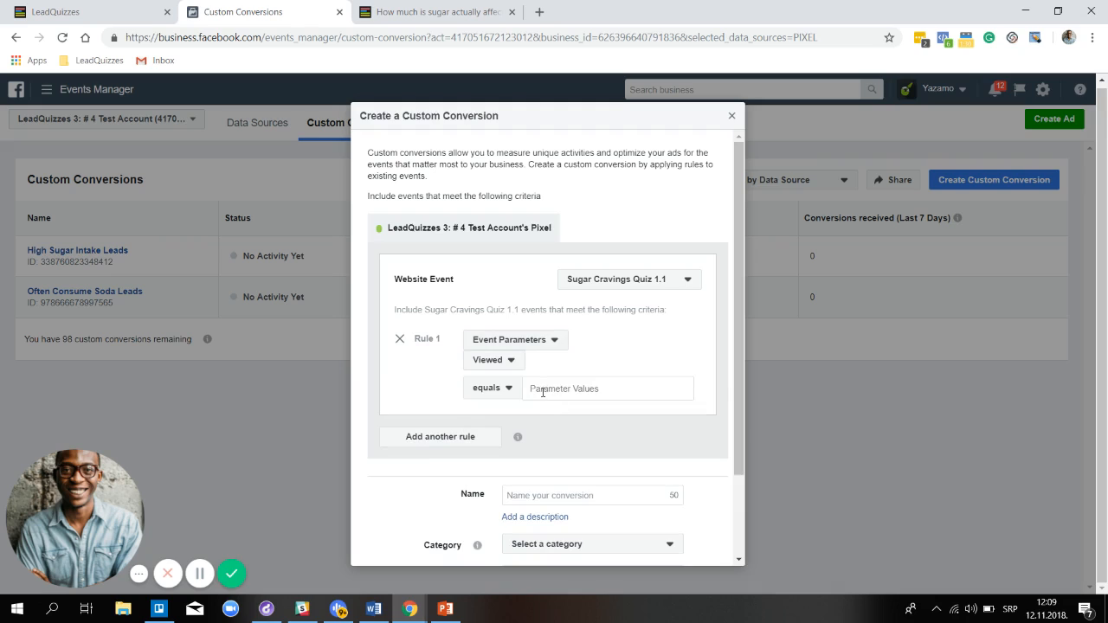
left_click(508, 362)
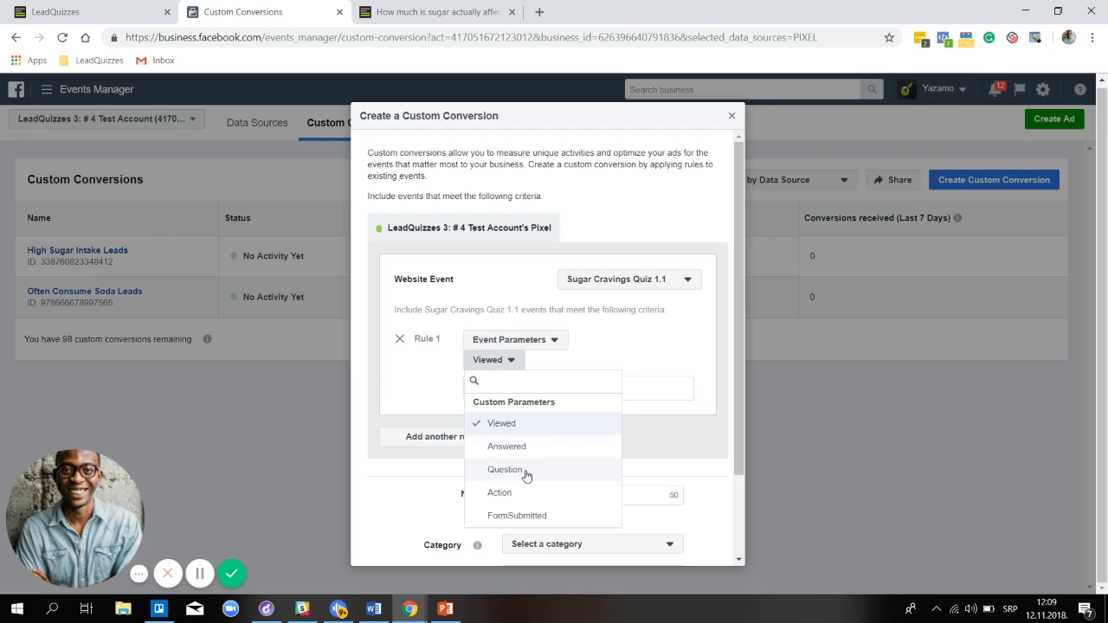
left_click(528, 516)
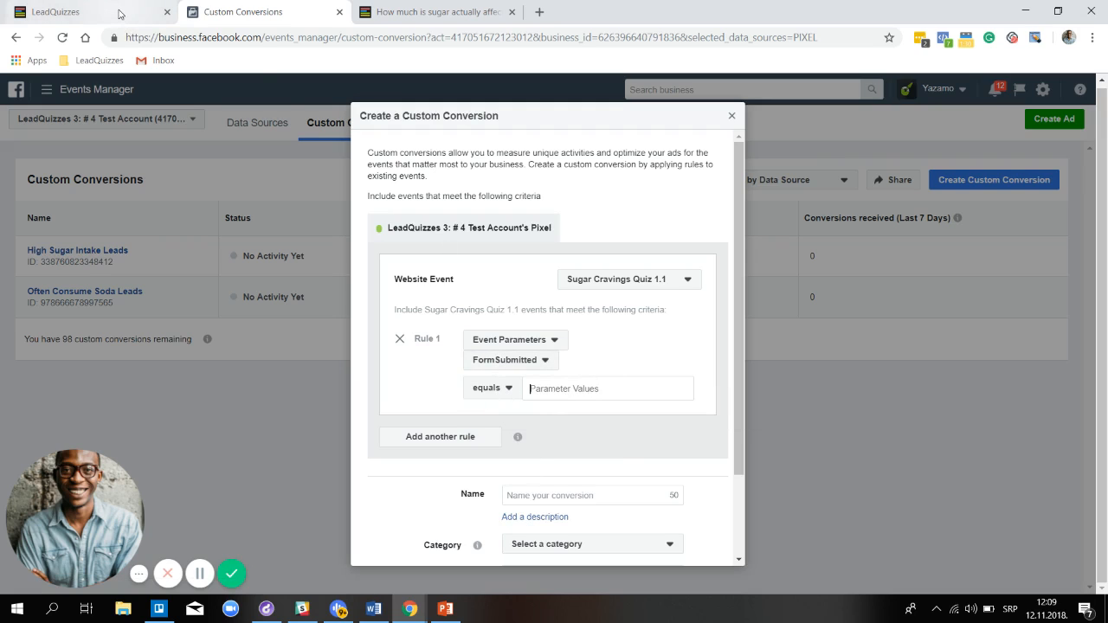
left_click(121, 14)
Copy the SCleads form field value from LeadQuizzes' pixel settings
scroll(629, 295, "down", 10)
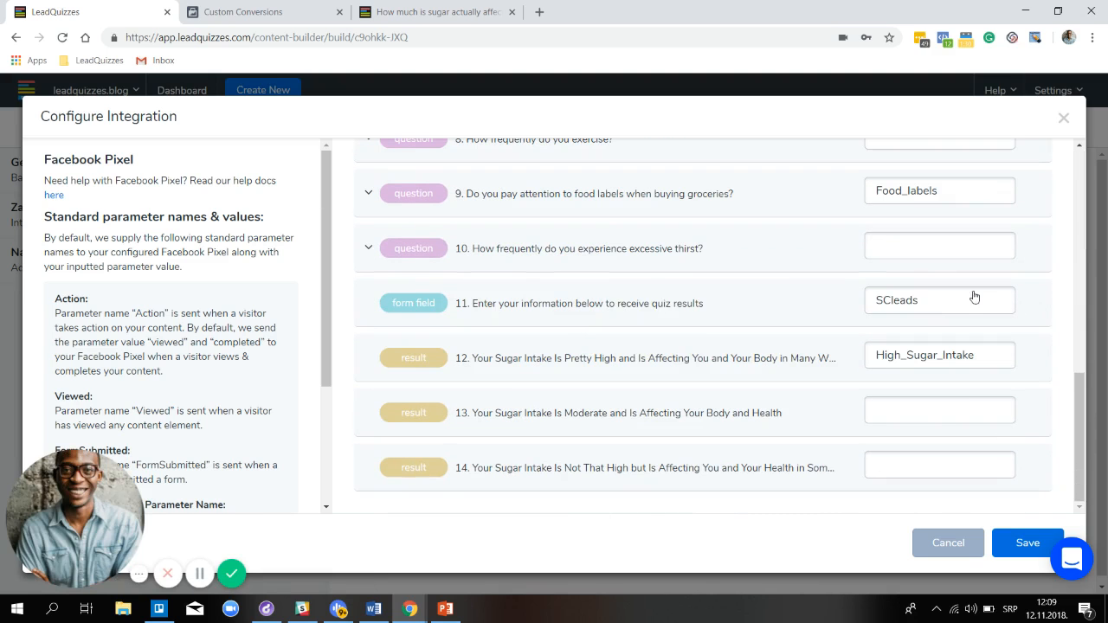
left_click_drag(918, 302, 877, 303)
key("ctrl+c")
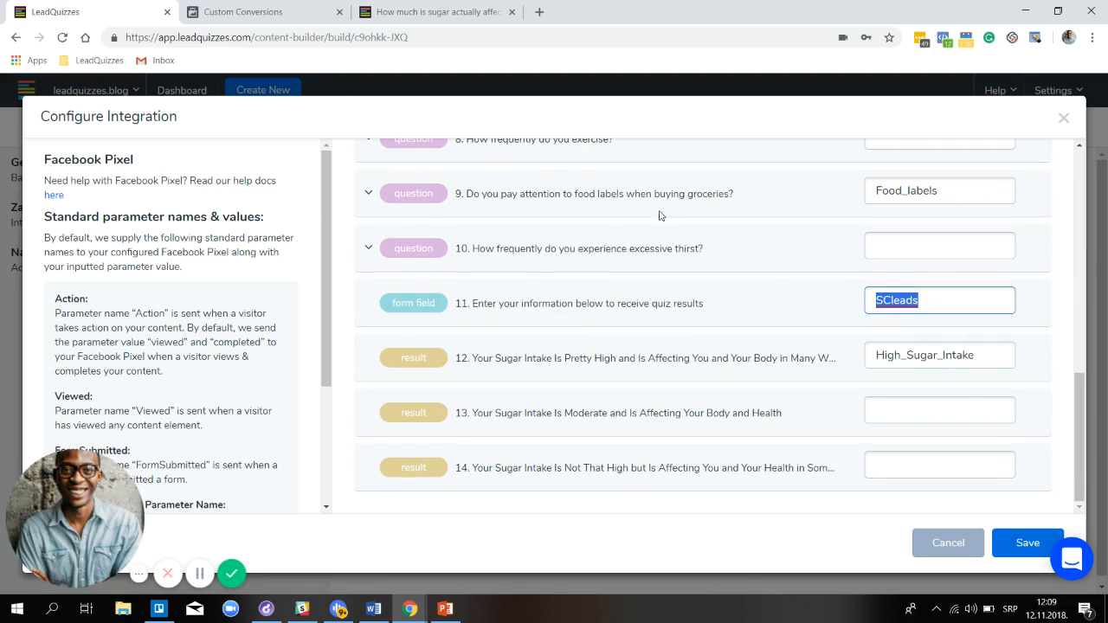
left_click(298, 17)
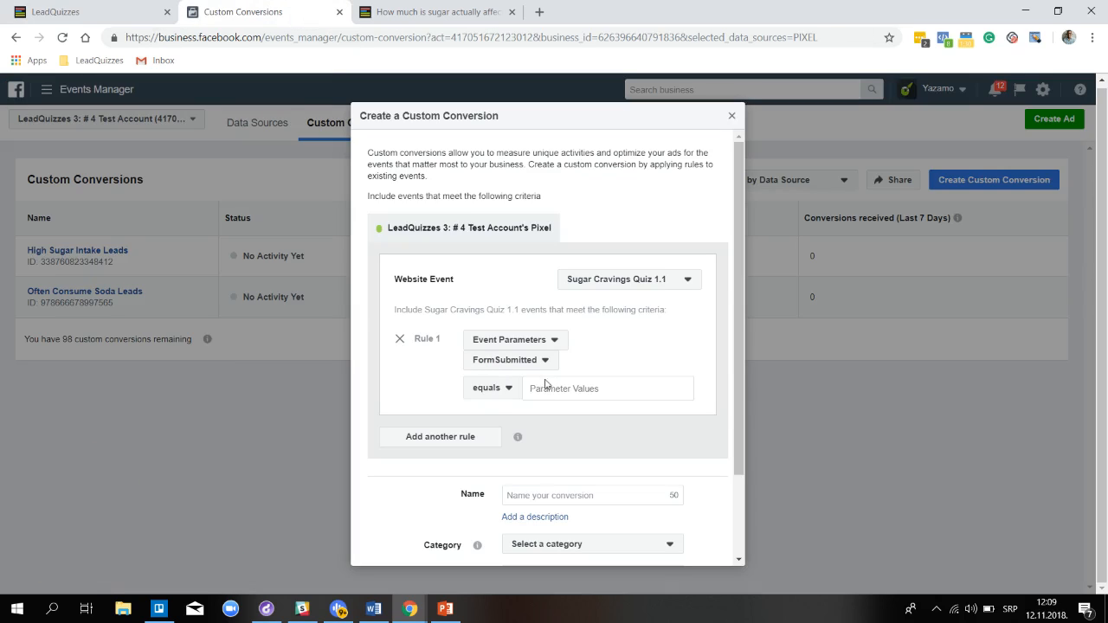
Set the FormSubmitted value to SCleads and name the conversion 'Sugar Craving Quiz Leads'
key("ctrl+v")
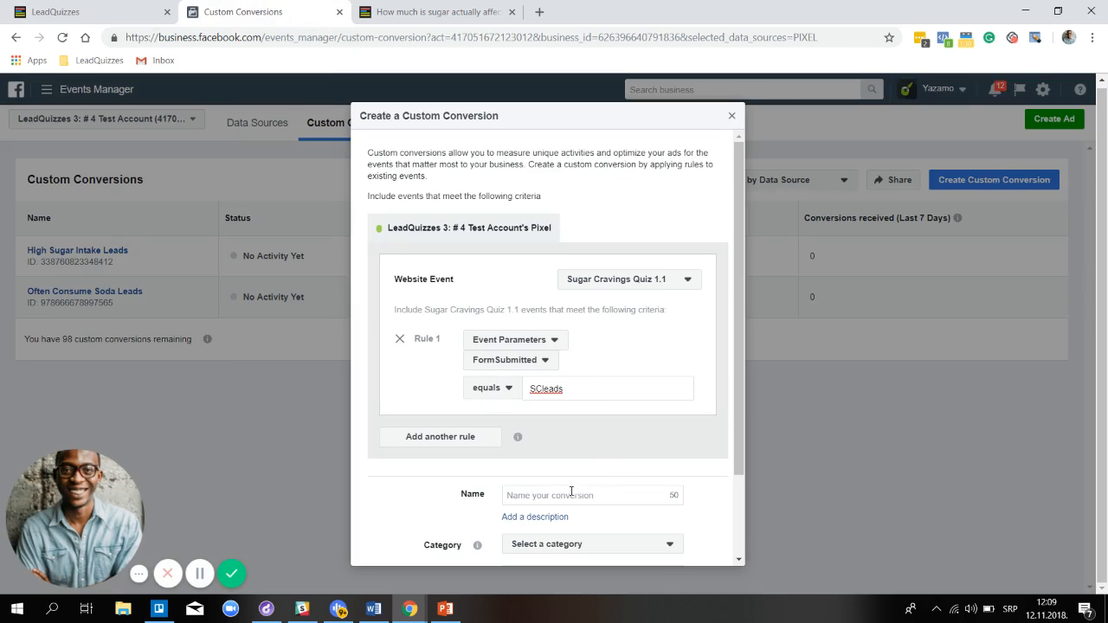
scroll(586, 462, "down", 3)
left_click(572, 394)
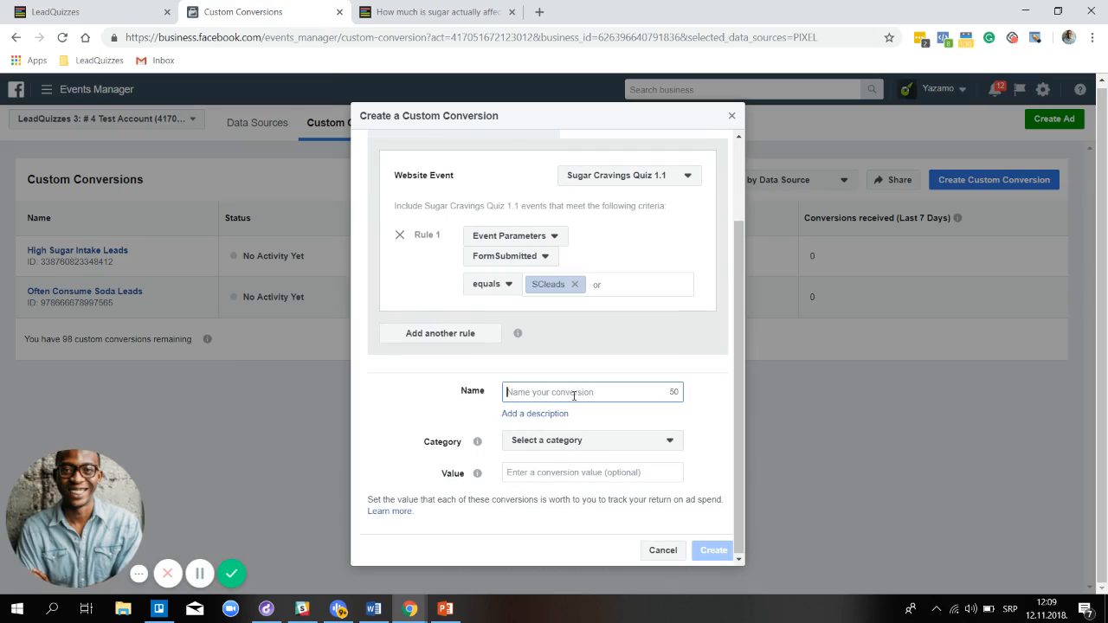
type("Sc")
key("BackSpace")
type("z Leads")
Choose the Lead category, create the conversion, and return to the conversions list
left_click(576, 441)
scroll(574, 381, "down", 1)
scroll(574, 381, "down", 1)
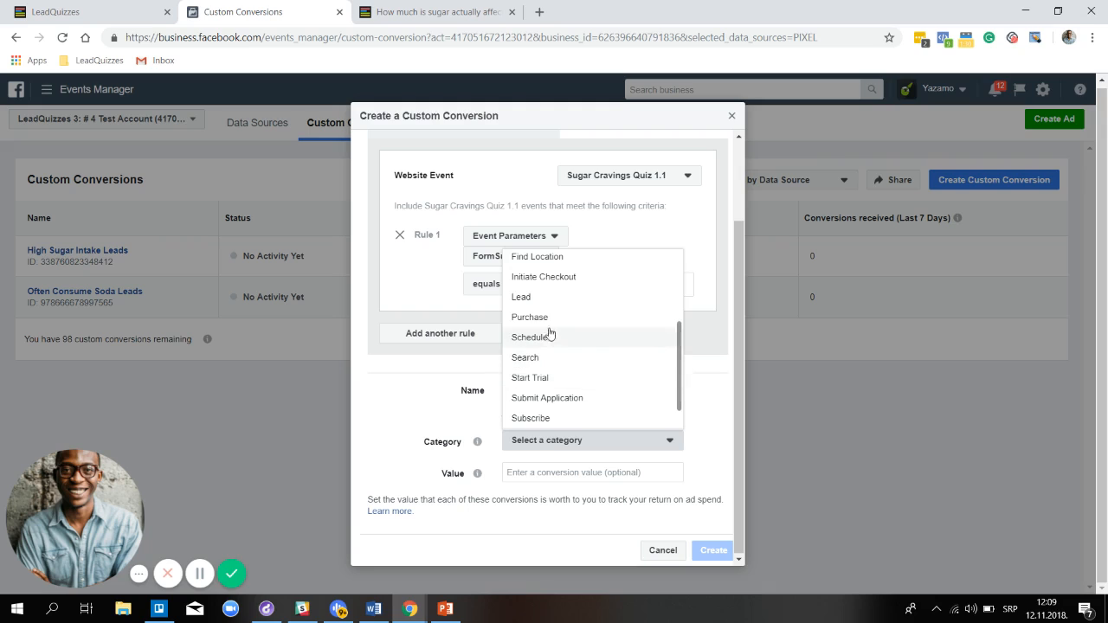
left_click(549, 297)
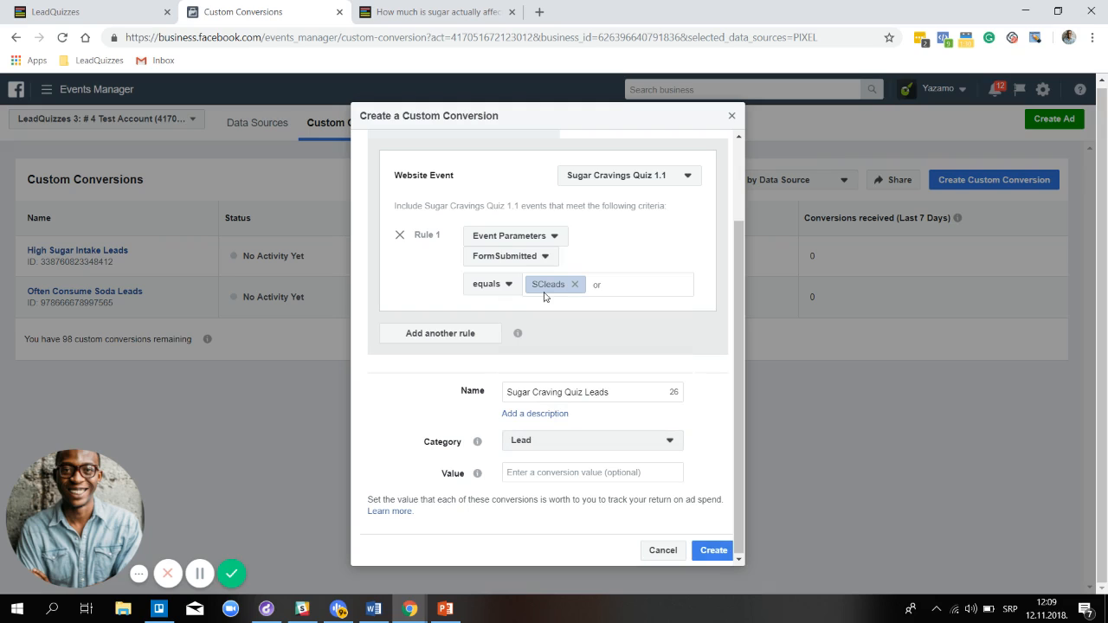
left_click(713, 551)
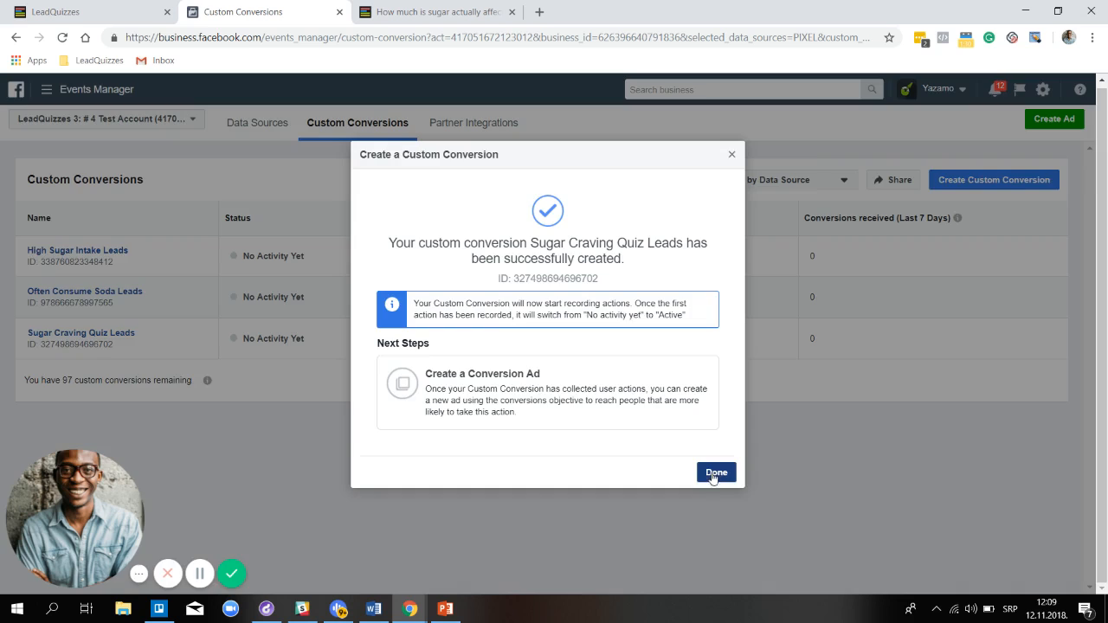
left_click(715, 475)
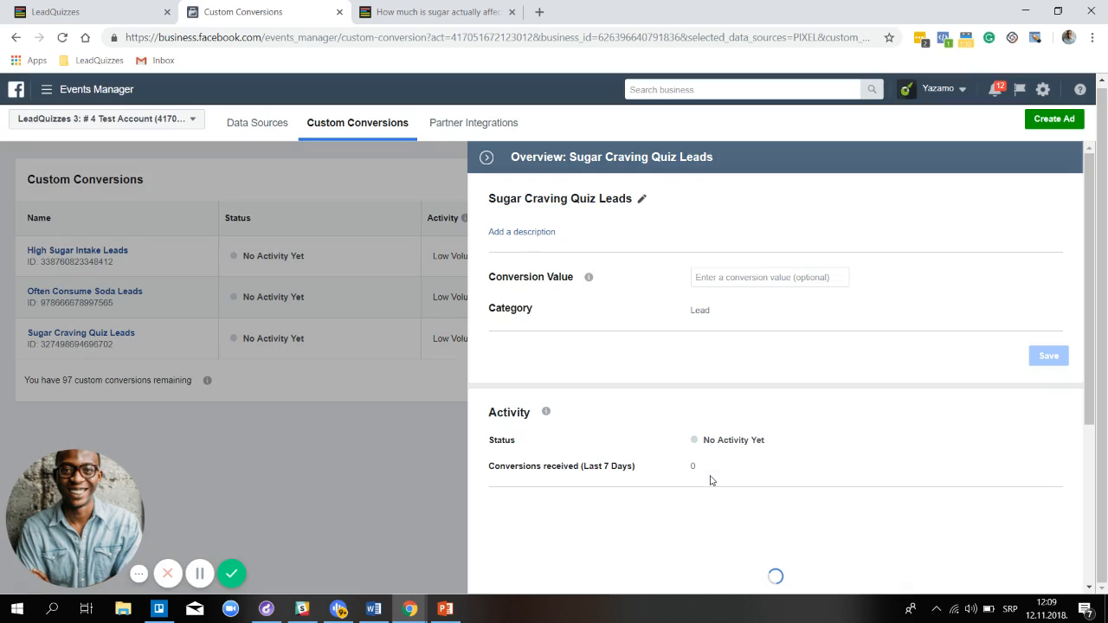
left_click(486, 159)
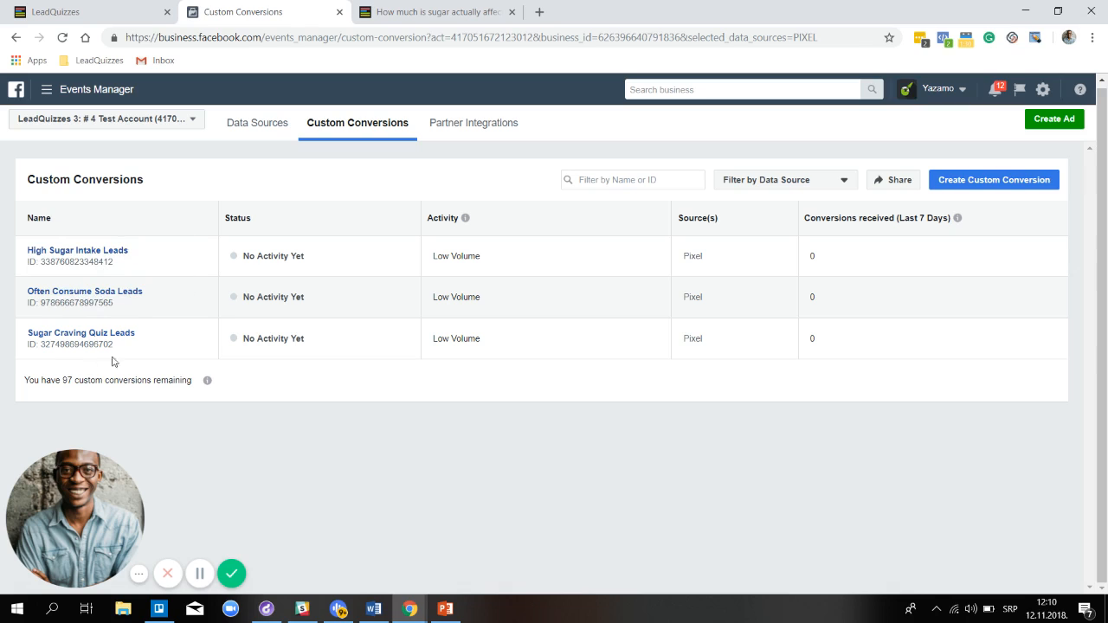
Check the setup-steps slide, then return to the custom conversions page
left_click(445, 609)
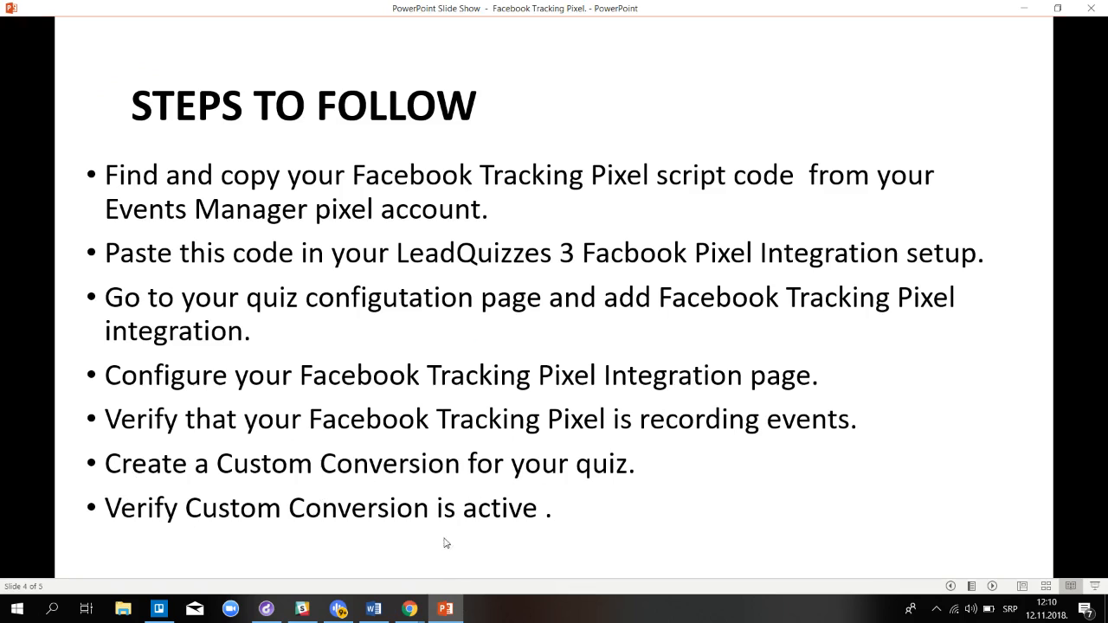
left_click(405, 612)
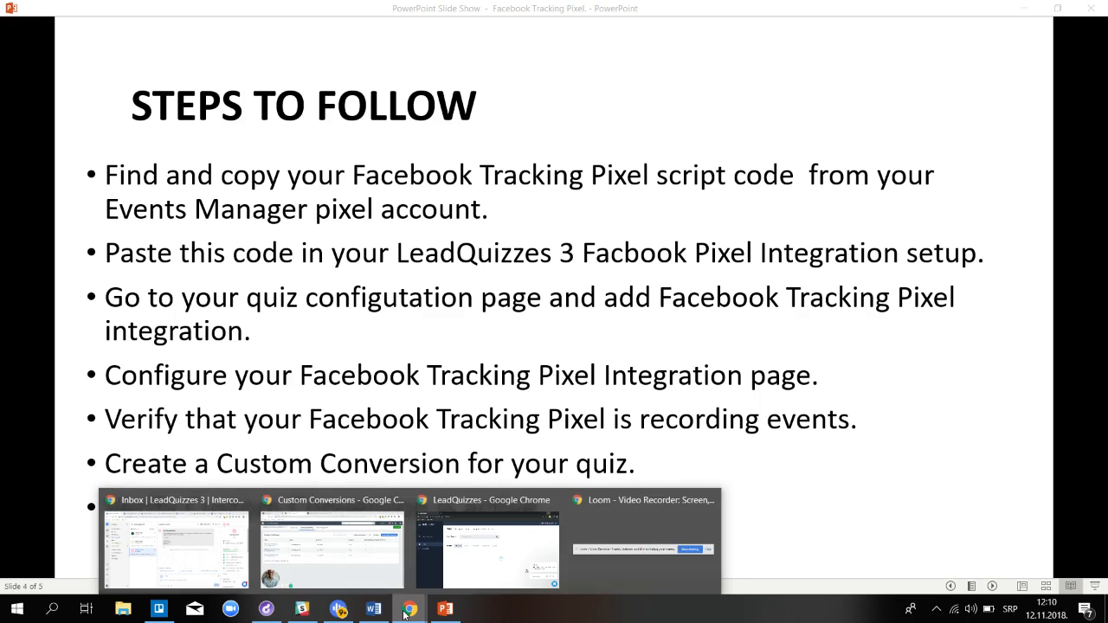
left_click(345, 511)
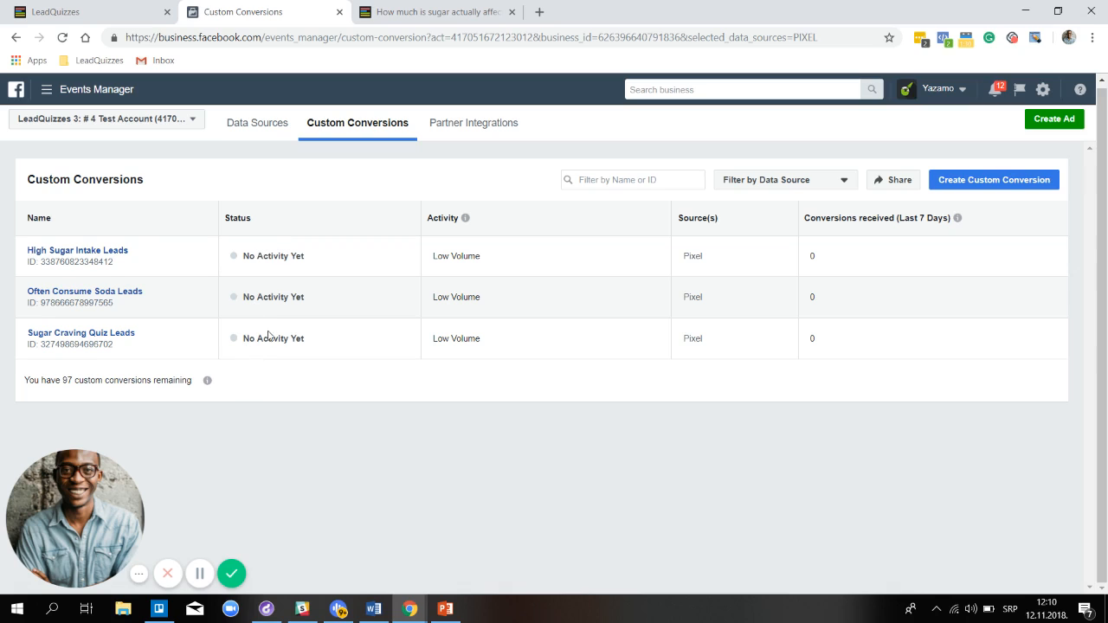
Reload and start the sugar quiz, answering Often to most questions and Sometimes for food labels
left_click(416, 11)
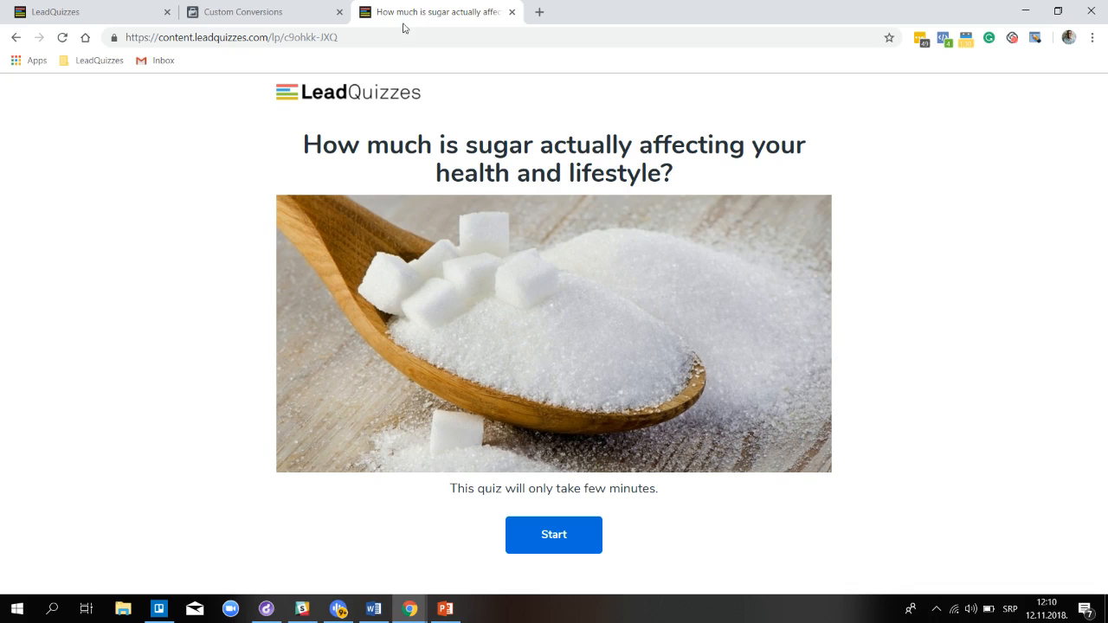
left_click(62, 37)
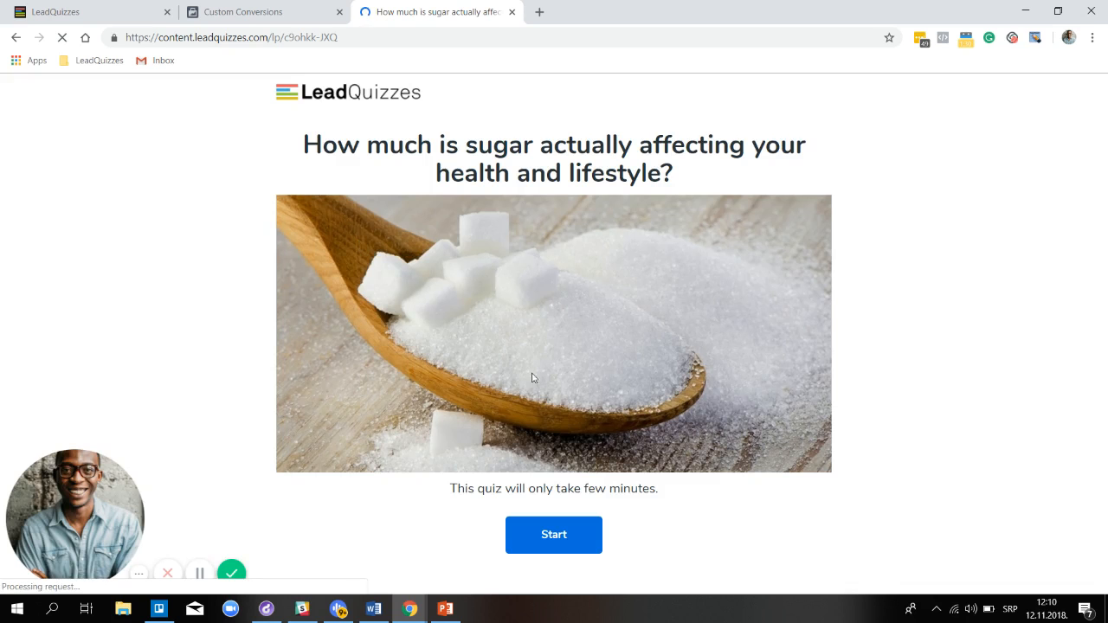
left_click(560, 544)
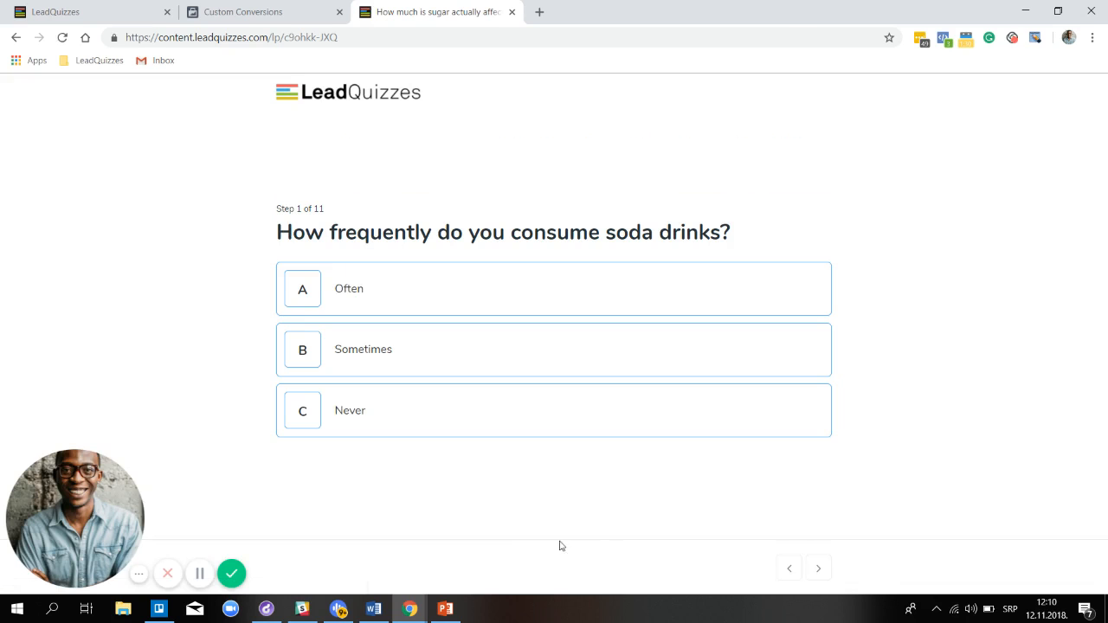
left_click(473, 295)
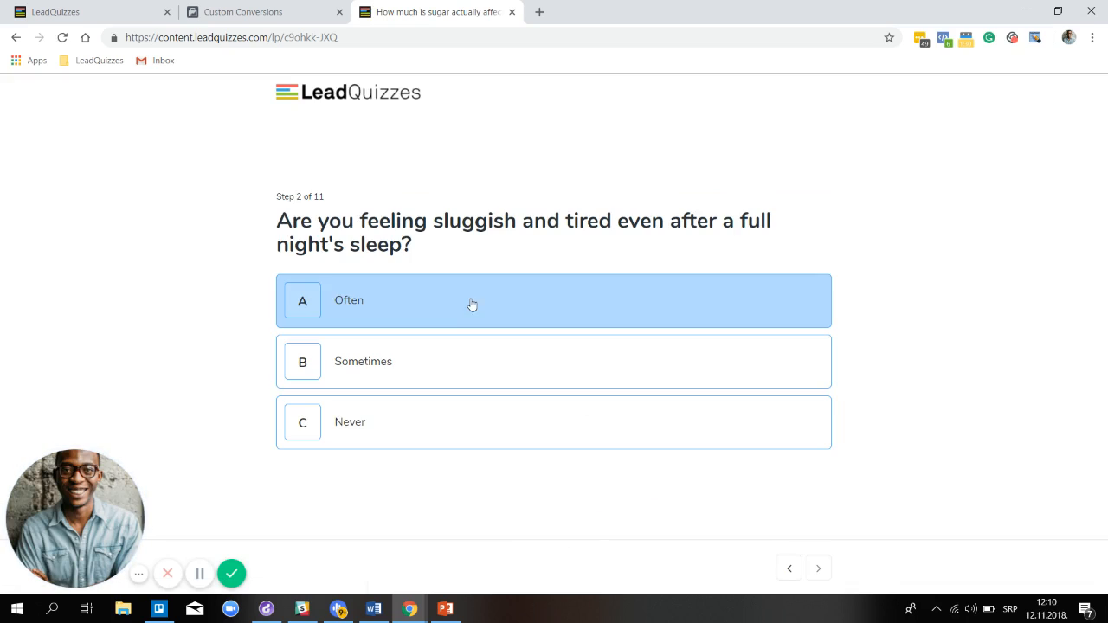
left_click(472, 303)
left_click(472, 307)
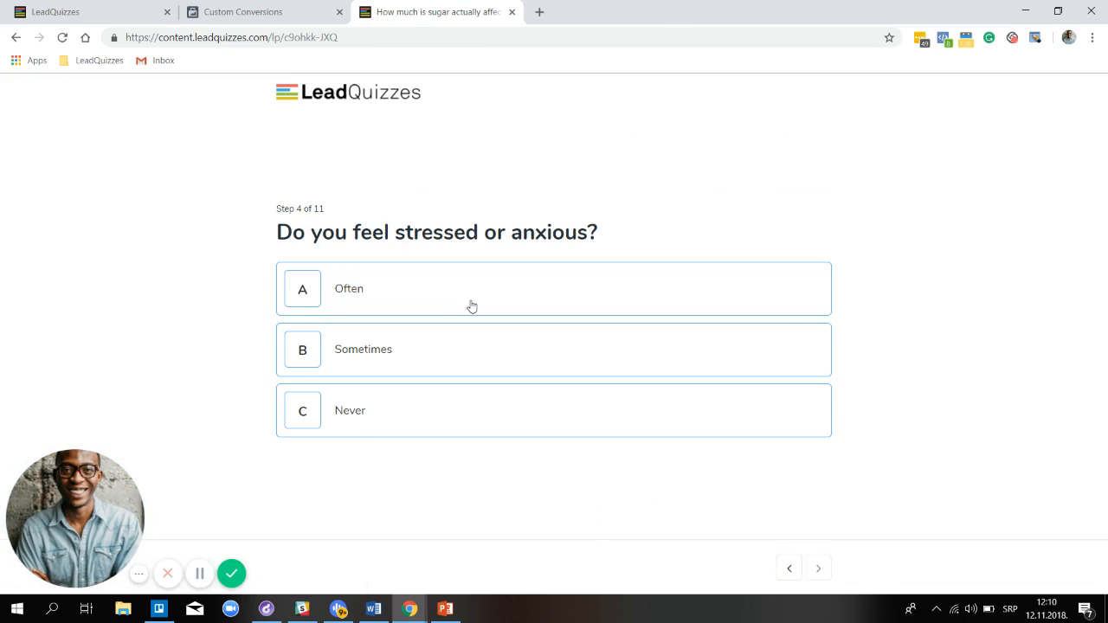
left_click(472, 307)
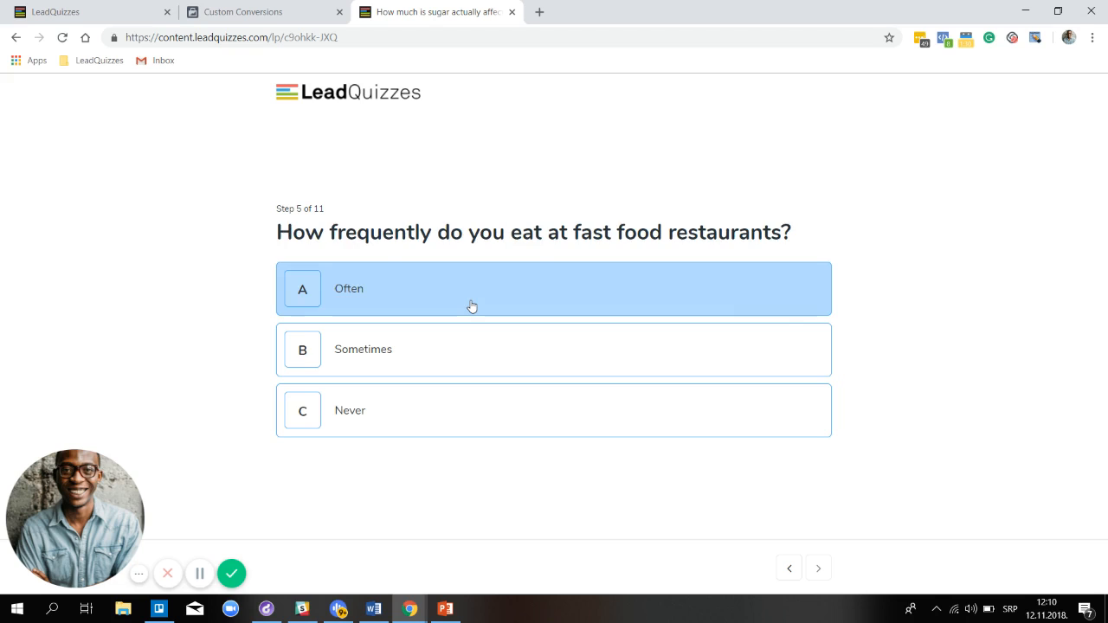
left_click(472, 307)
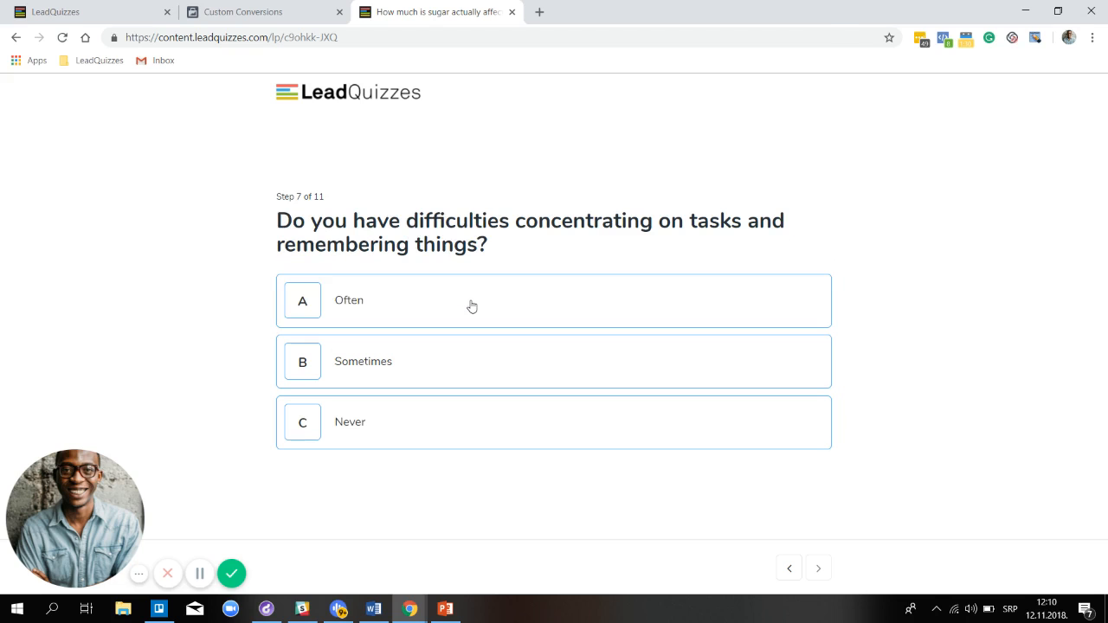
left_click(471, 306)
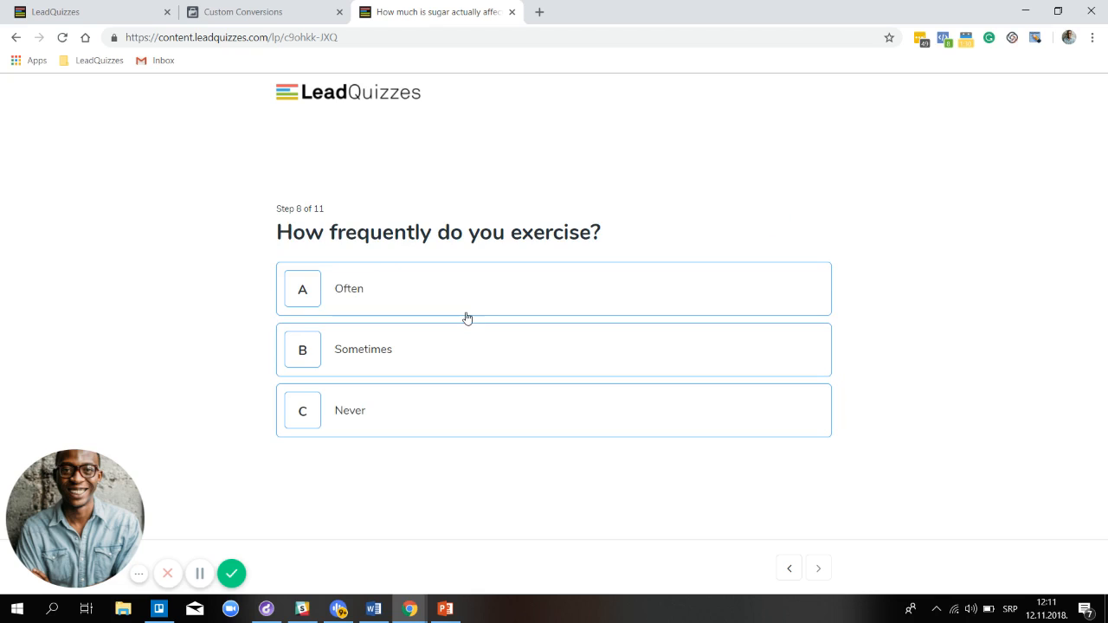
left_click(465, 305)
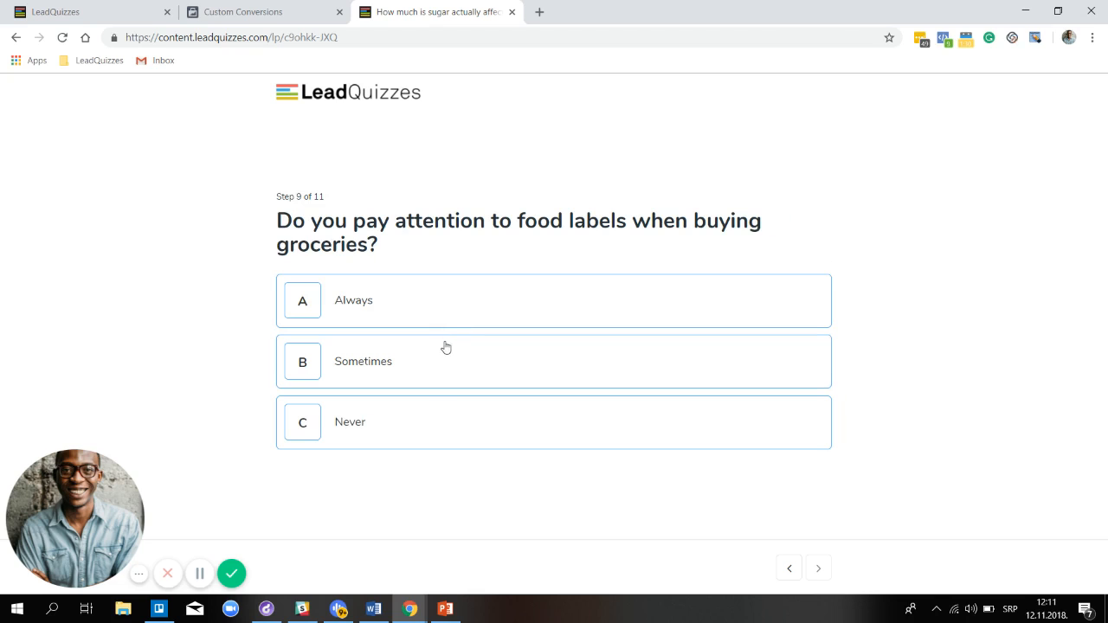
left_click(446, 342)
left_click(450, 310)
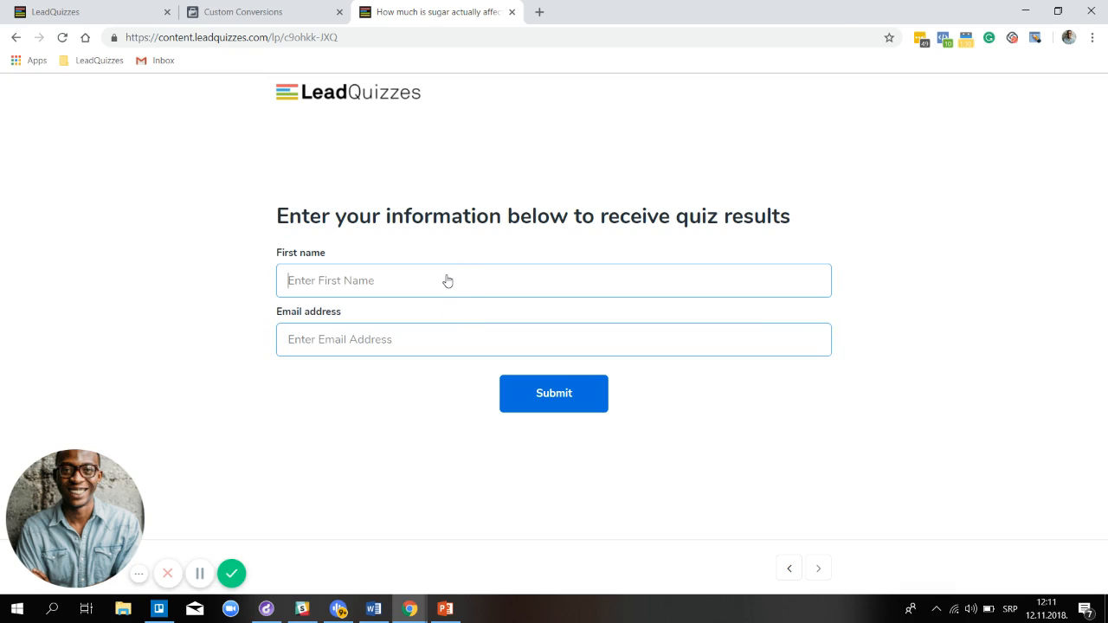
Submit the results form with a first name and test e-mail, then go back to Custom Conversions
key("Tab")
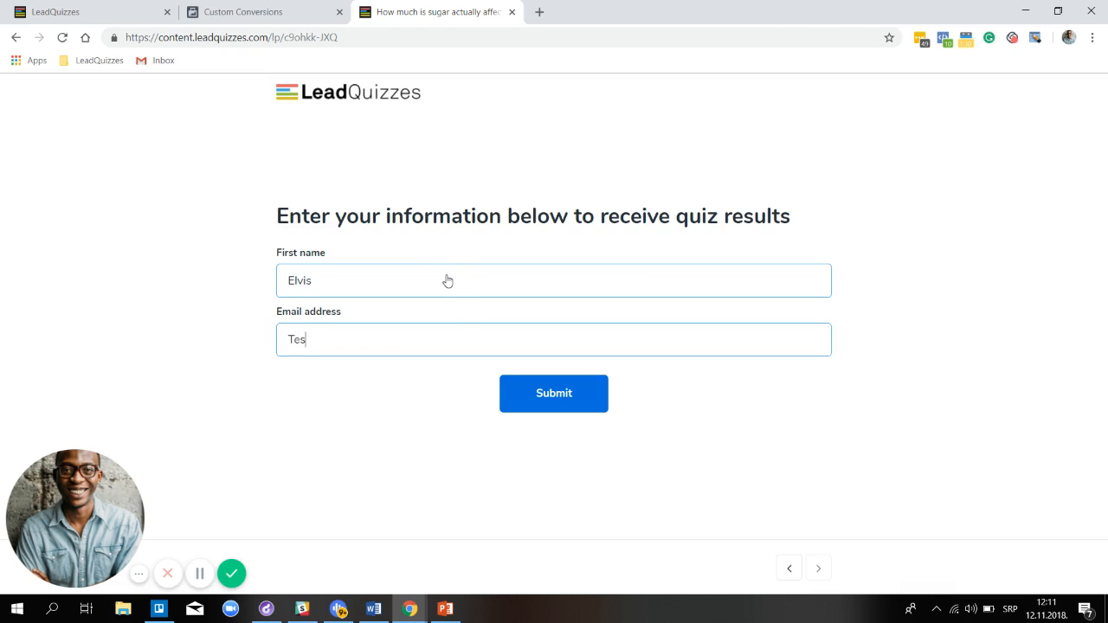
left_click(549, 406)
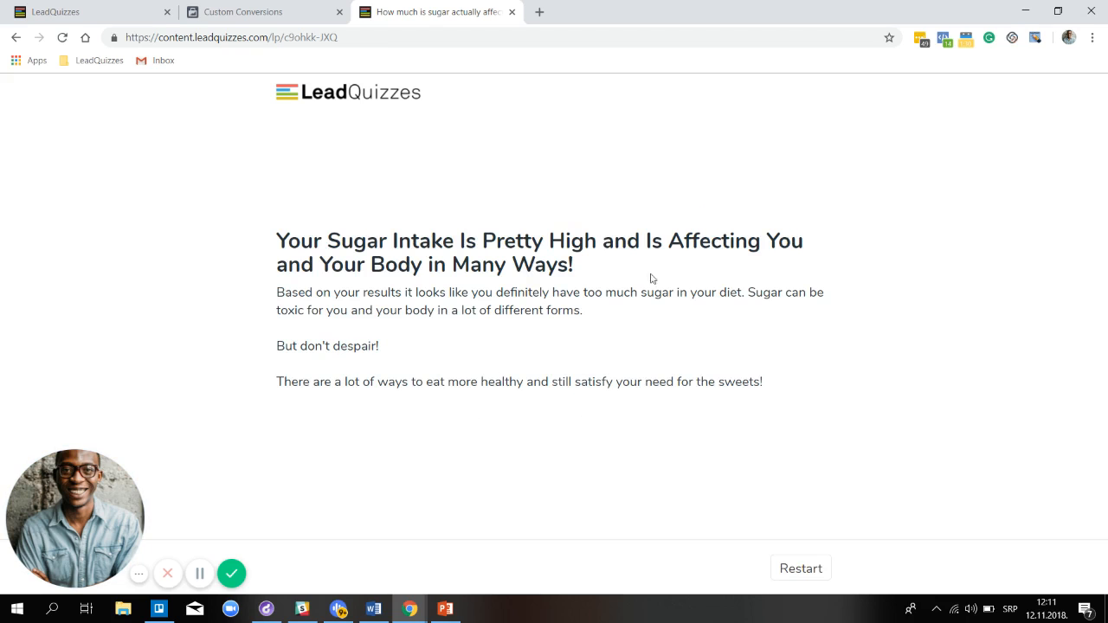
left_click(282, 14)
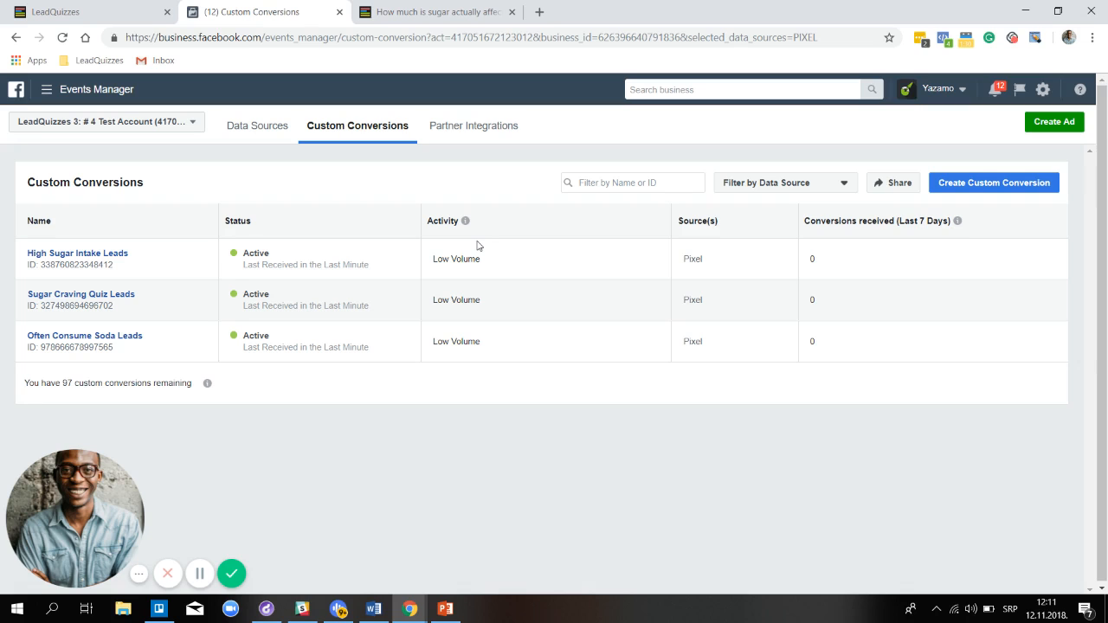
Check High Sugar Intake Leads for Active status and its 'Viewed equals High_Sugar_Intake' rule
left_click(88, 258)
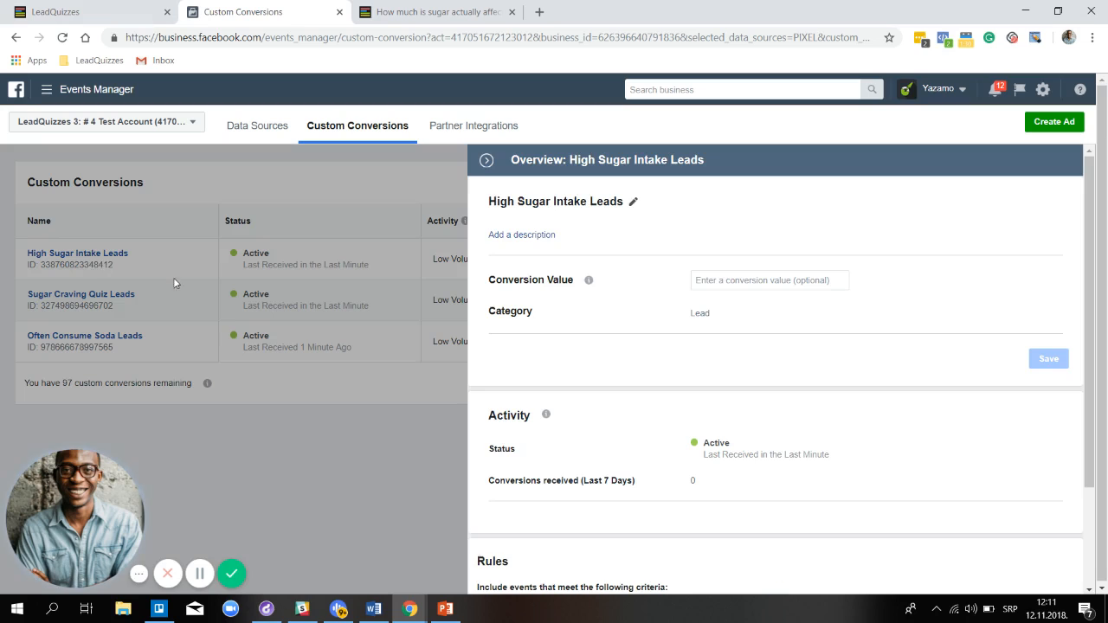
scroll(680, 223, "down", 1)
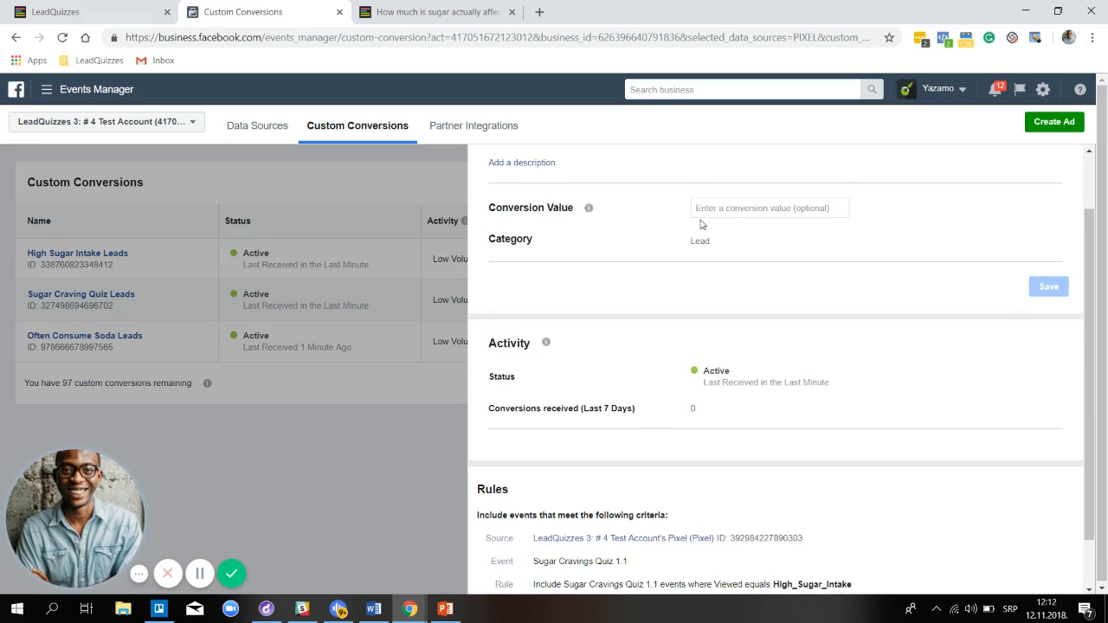
scroll(702, 225, "up", 1)
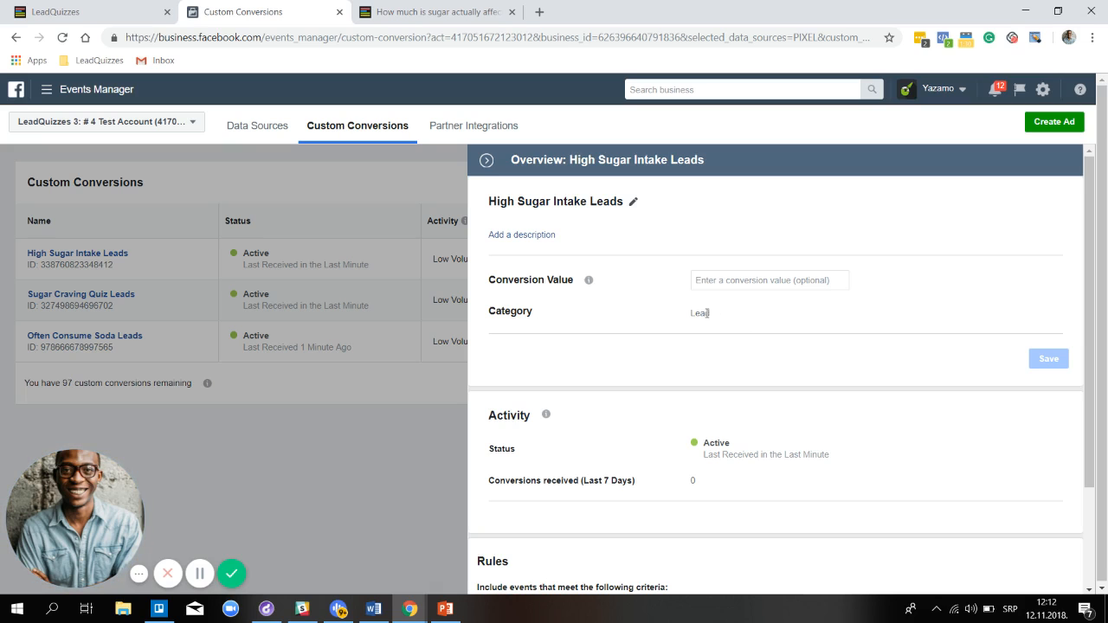
scroll(705, 329, "down", 3)
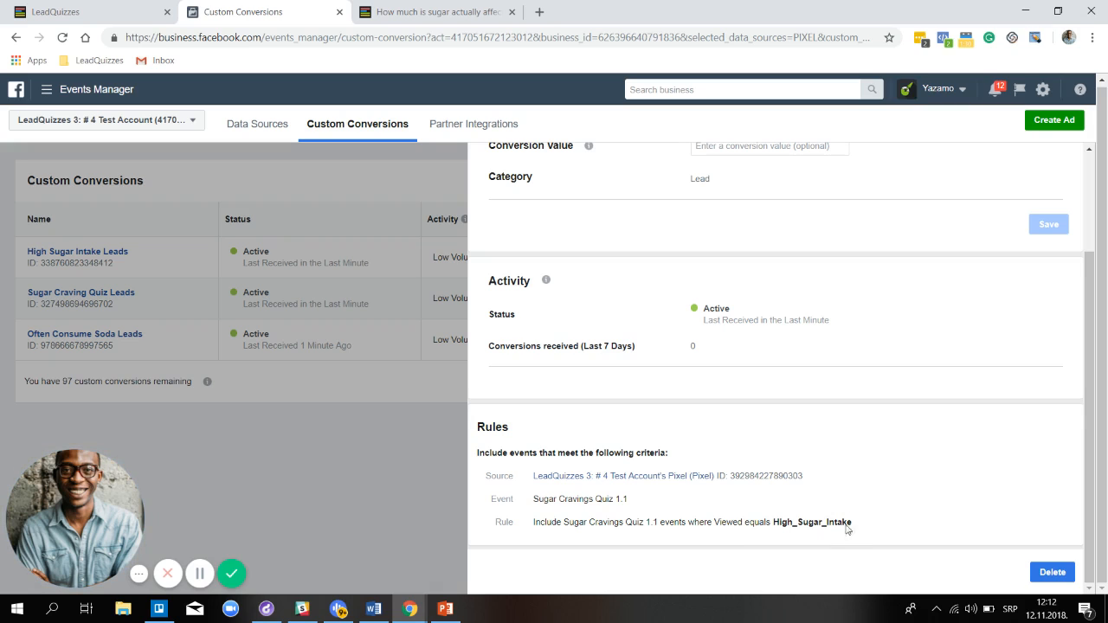
scroll(861, 475, "up", 2)
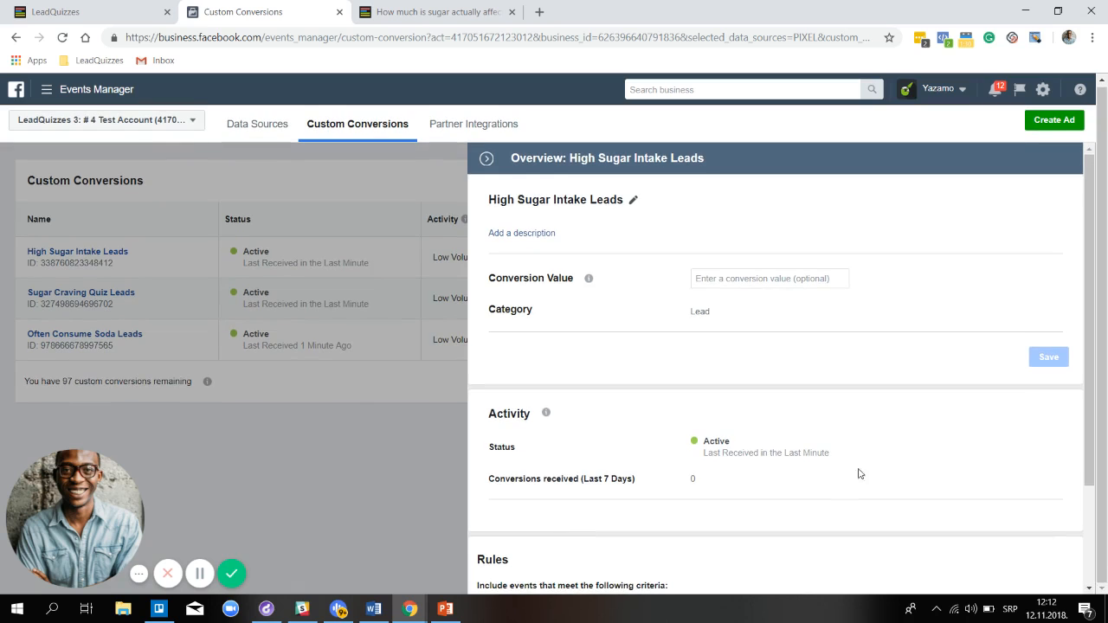
scroll(992, 465, "down", 2)
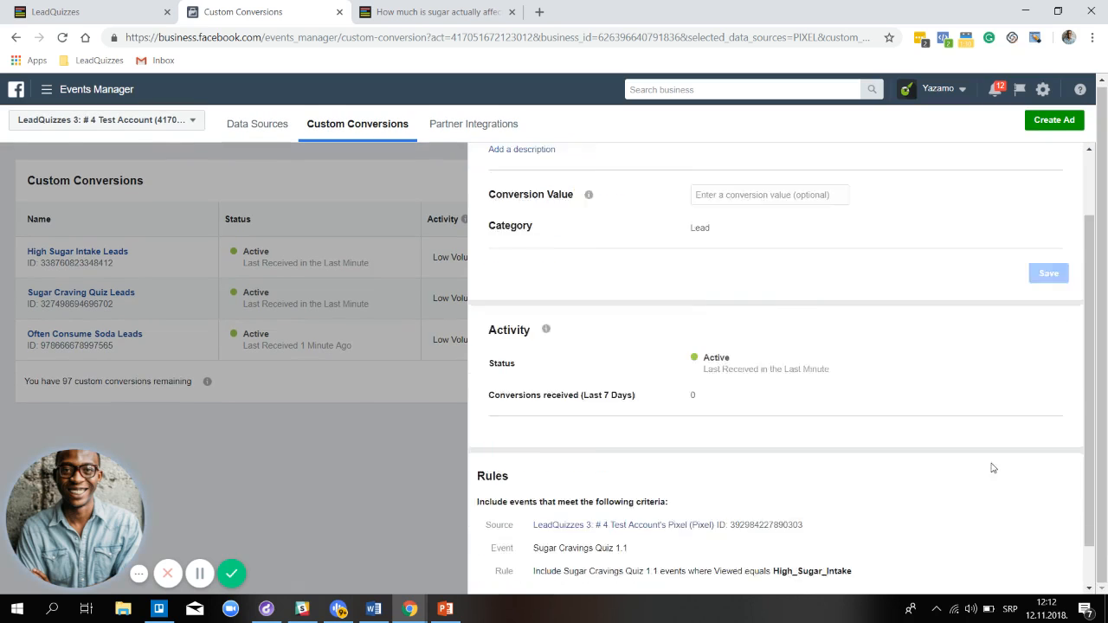
Close High Sugar Intake Leads, review Sugar Craving Quiz Leads' form-submission rule, then open Often Consume Soda Leads
left_click(312, 160)
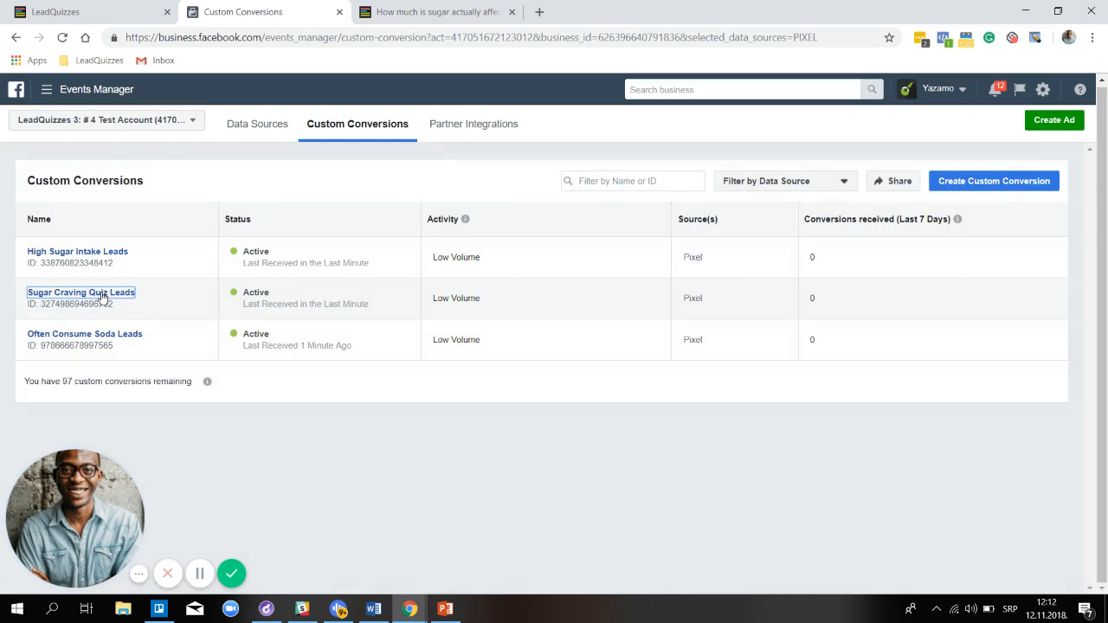
left_click(102, 293)
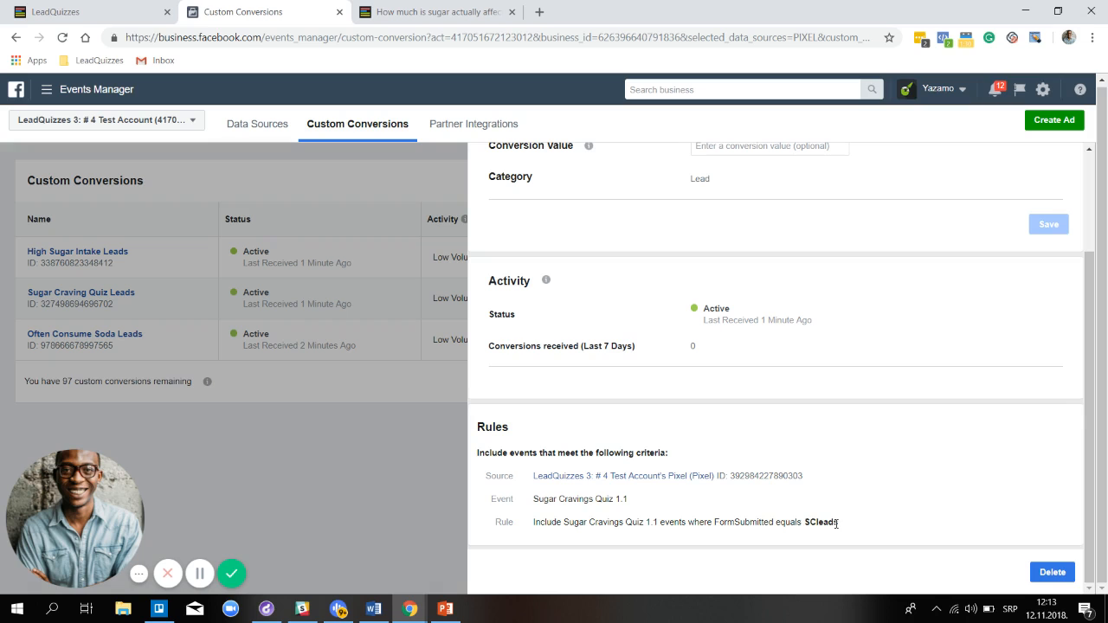
scroll(842, 530, "up", 2)
scroll(840, 527, "down", 3)
left_click(173, 355)
left_click(138, 338)
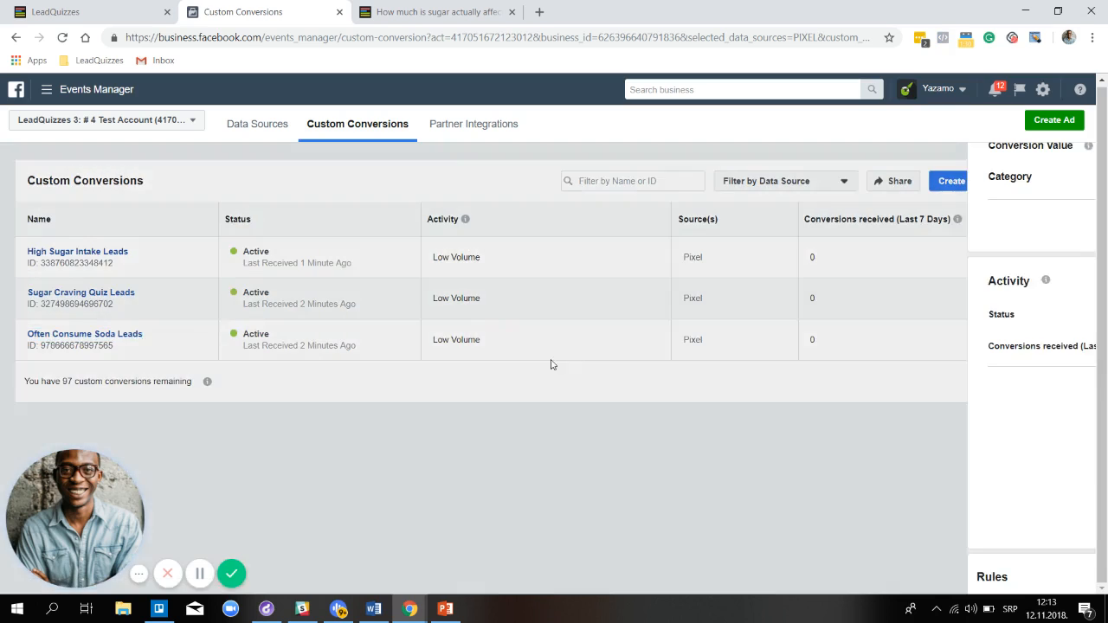
Review the Often Consume Soda Leads rules and close its details panel
scroll(597, 375, "down", 1)
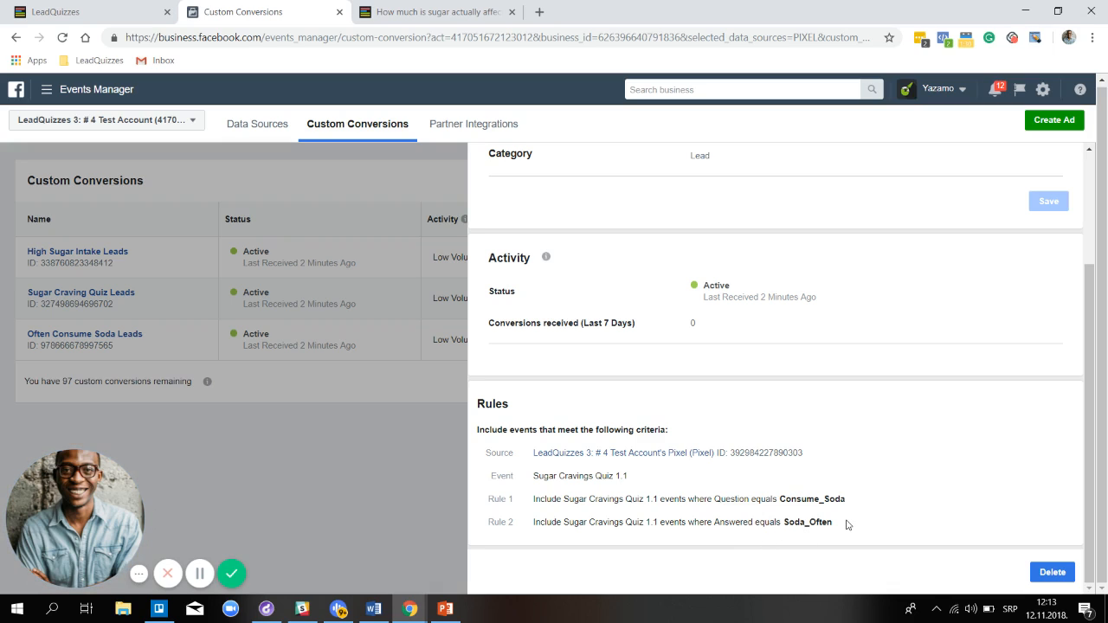
left_click(317, 436)
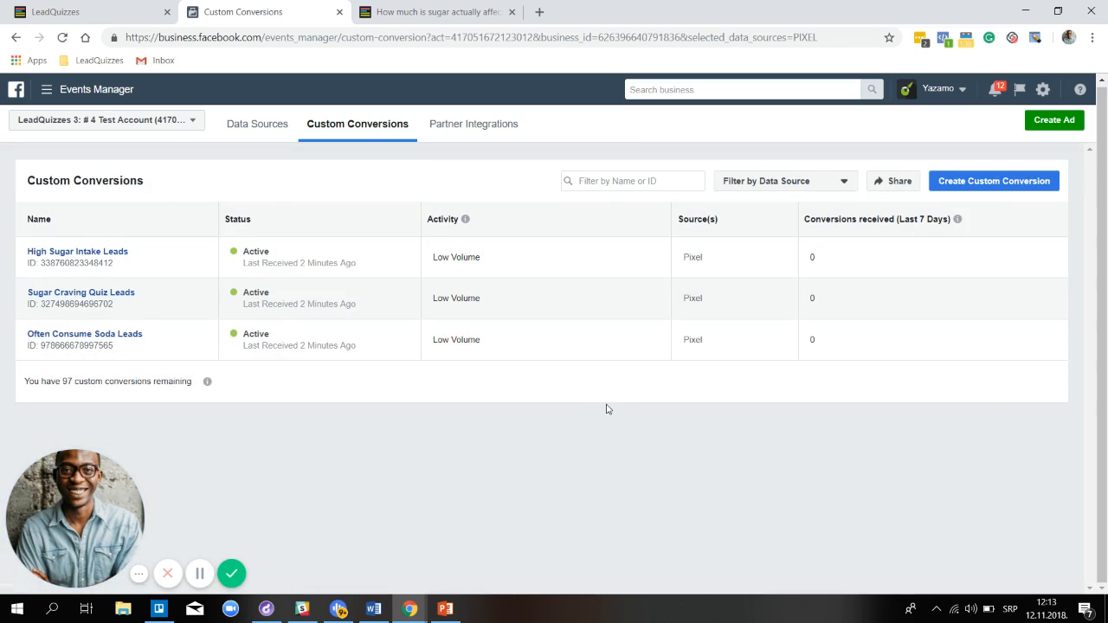